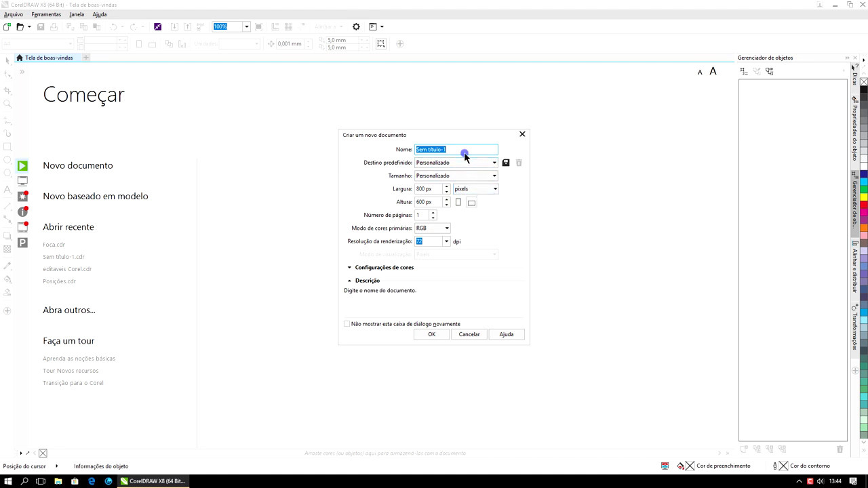
Create a new 800 × 600 px RGB document at 72 dpi named Foca
{"action": "type", "text": "Foca"}
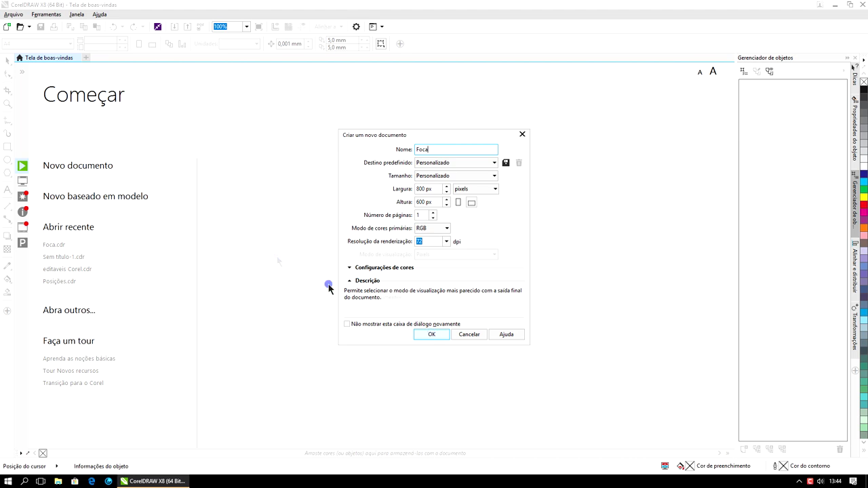
{"action": "left_click", "coordinate": [438, 335]}
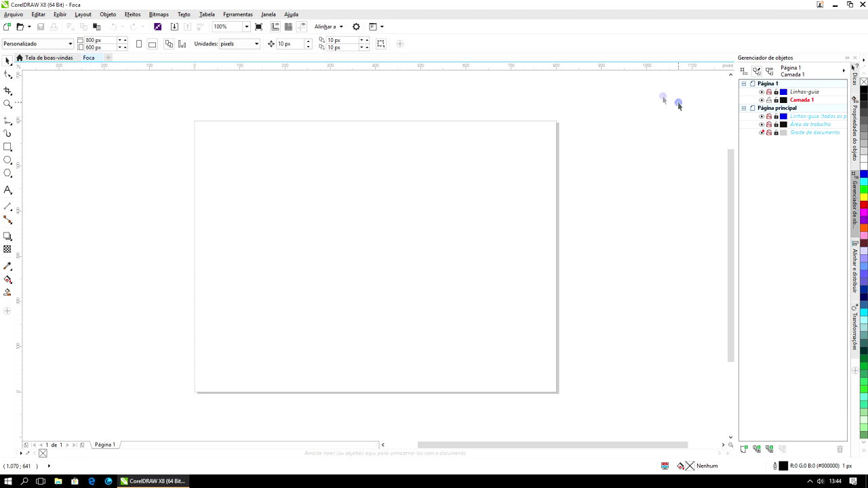
{"action": "left_click", "coordinate": [15, 14]}
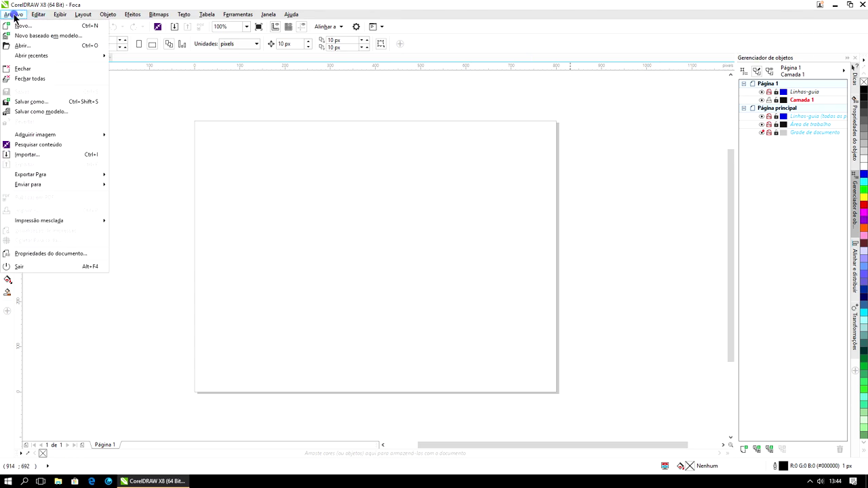
{"action": "mouse_move", "coordinate": [52, 170]}
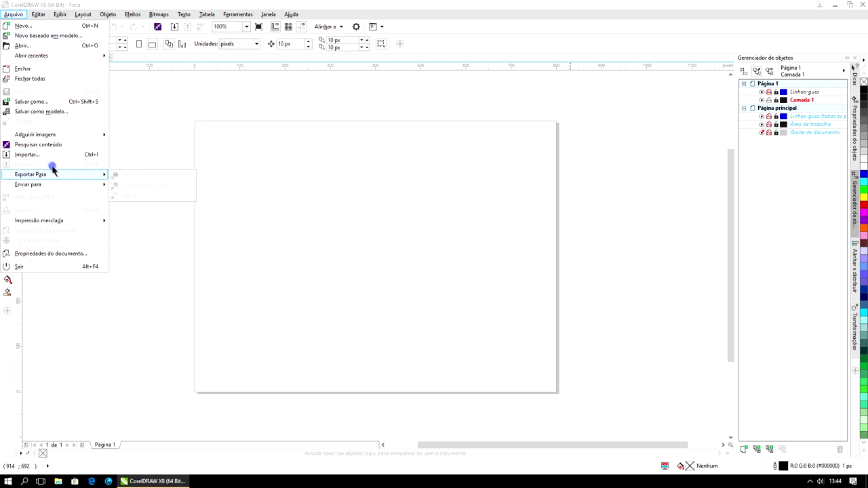
{"action": "left_click", "coordinate": [225, 159]}
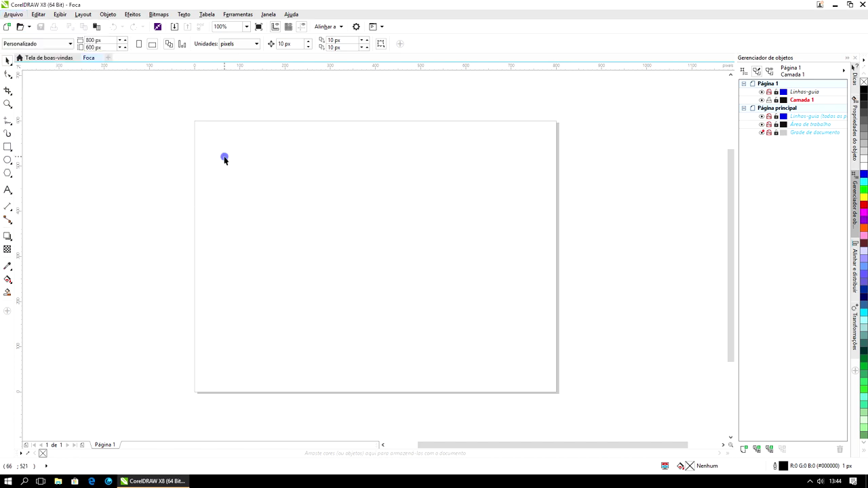
Import the foca image from the desktop folder and place it across most of the page
{"action": "key", "text": "ctrl+i"}
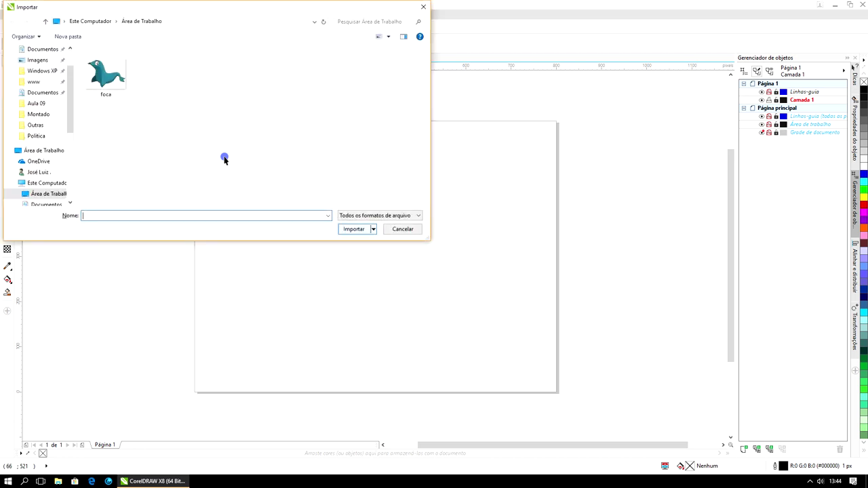
{"action": "left_click", "coordinate": [118, 79]}
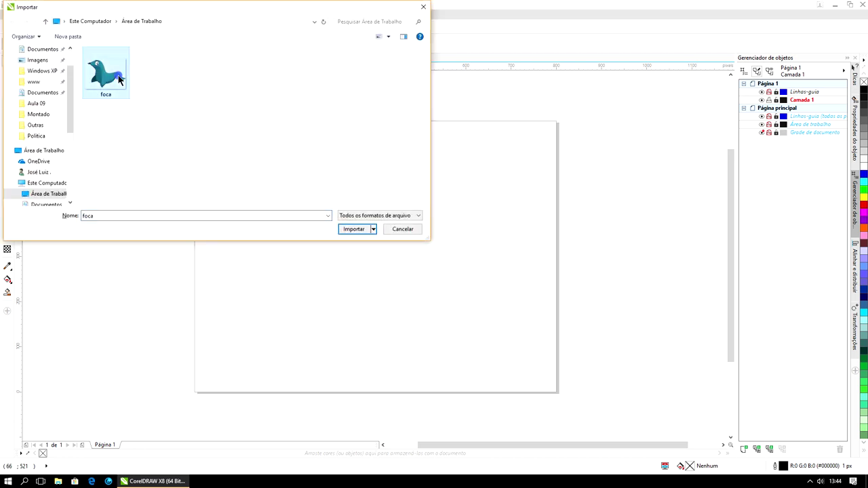
{"action": "left_click", "coordinate": [350, 229]}
{"action": "left_click_drag", "start_coordinate": [210, 139], "coordinate": [566, 380]}
{"action": "left_click", "coordinate": [615, 265]}
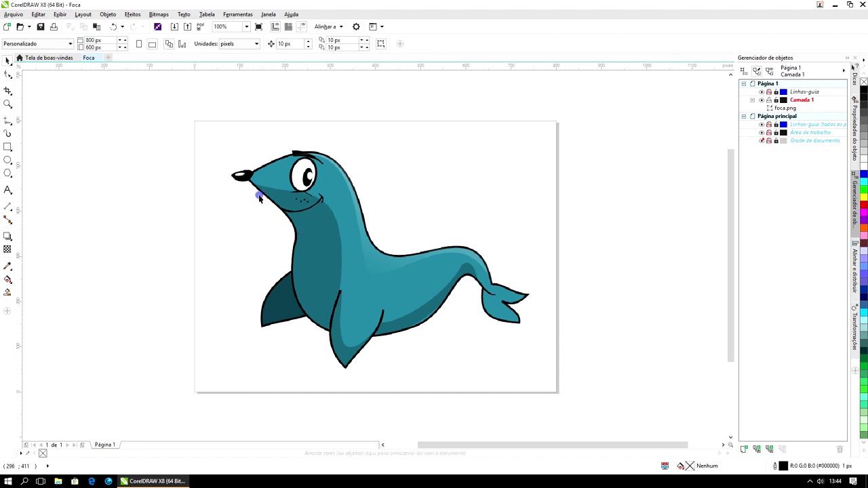
Start tracing the seal with the Bézier tool in straight segments from under the nose down the throat to the rear front flipper
{"action": "left_click", "coordinate": [7, 122]}
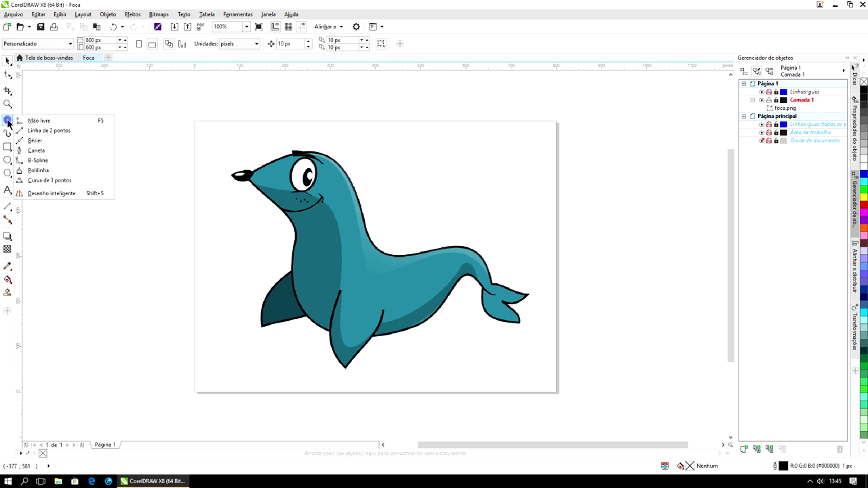
{"action": "left_click", "coordinate": [35, 141]}
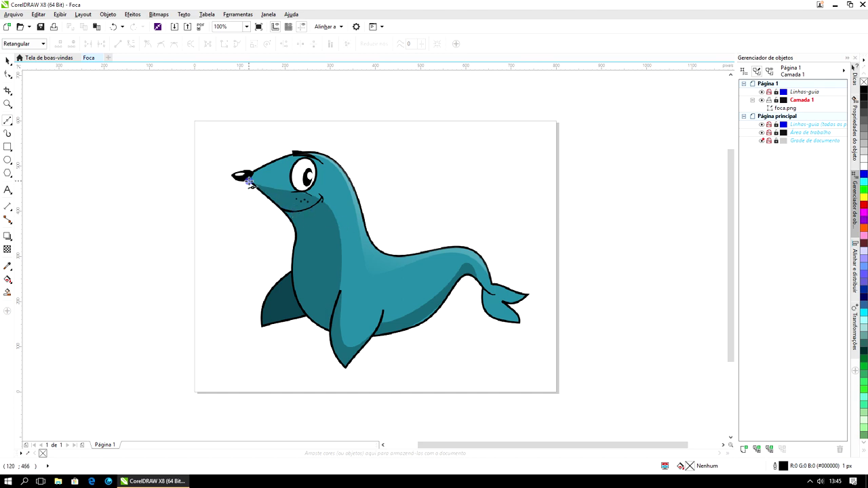
{"action": "scroll", "coordinate": [250, 181], "scroll_direction": "up", "scroll_amount": 1}
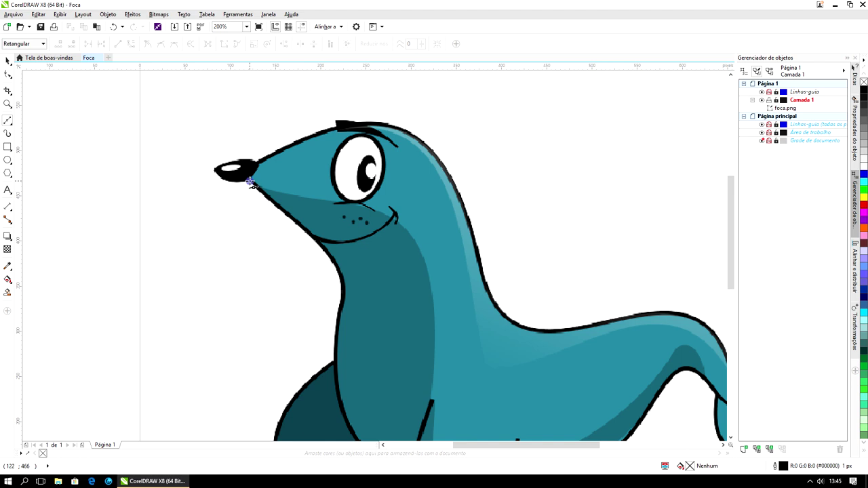
{"action": "left_click", "coordinate": [250, 181]}
{"action": "left_click", "coordinate": [343, 279]}
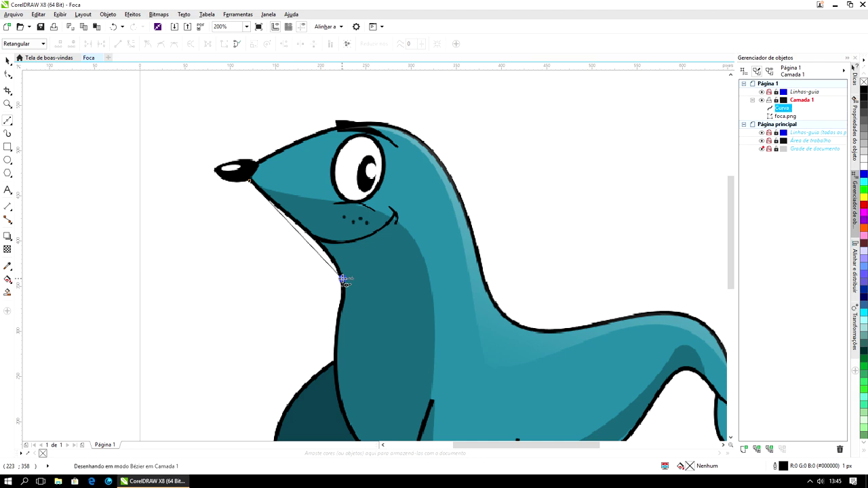
{"action": "left_click", "coordinate": [336, 362]}
Continue the straight-segment outline around the tips and bases of both front flippers, including the chest edge between them
{"action": "left_click_drag", "start_coordinate": [732, 265], "coordinate": [734, 310]}
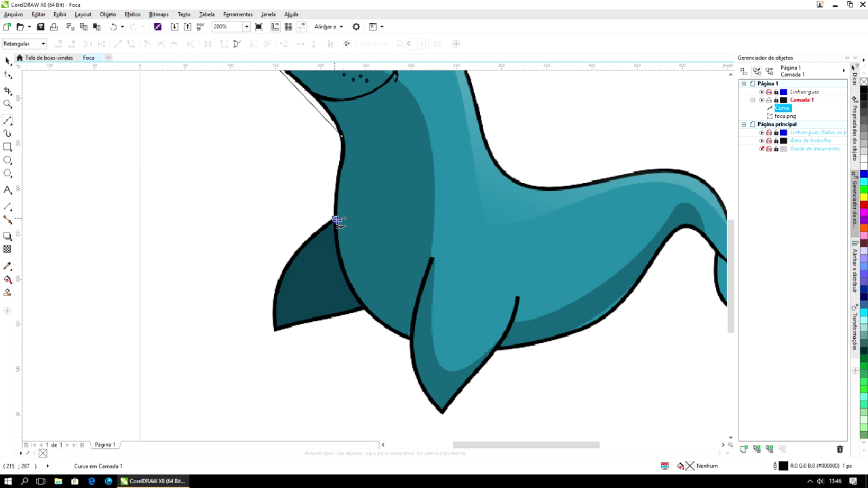
{"action": "left_click", "coordinate": [274, 330]}
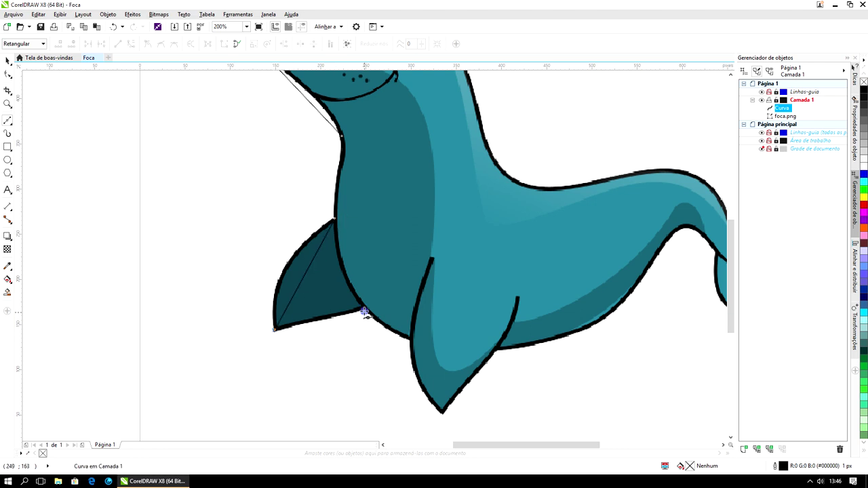
{"action": "left_click", "coordinate": [364, 311]}
{"action": "left_click", "coordinate": [411, 339]}
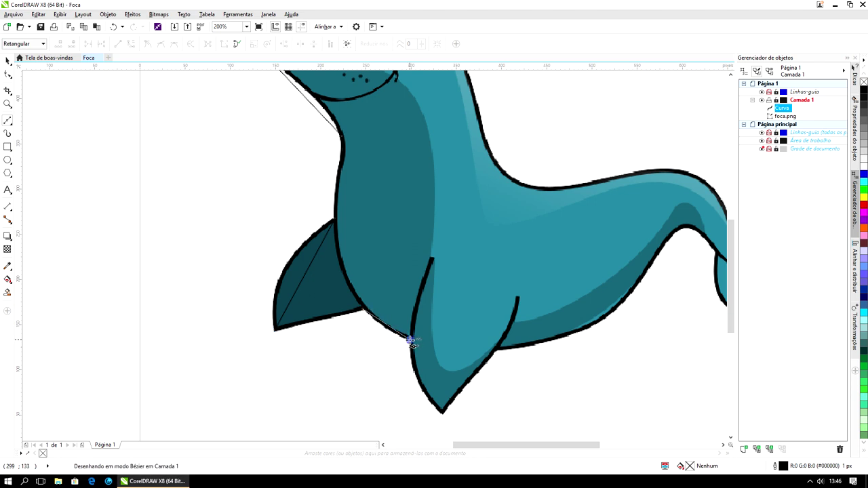
{"action": "left_click", "coordinate": [442, 412]}
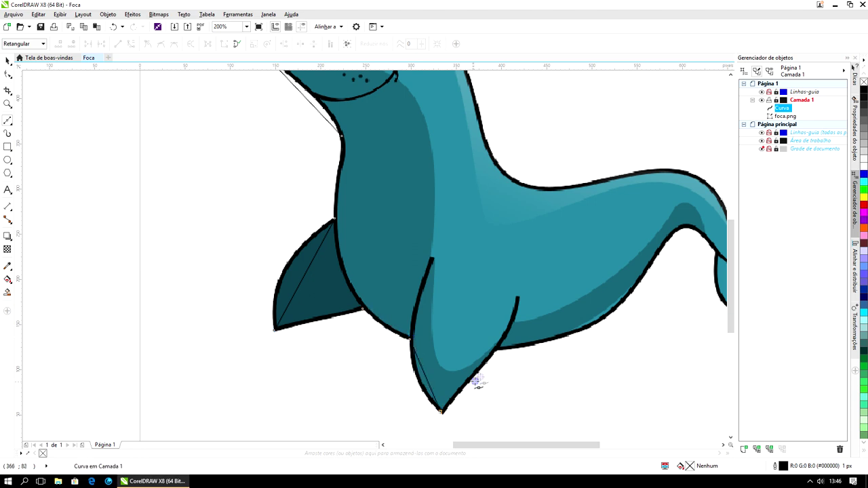
{"action": "left_click", "coordinate": [497, 350]}
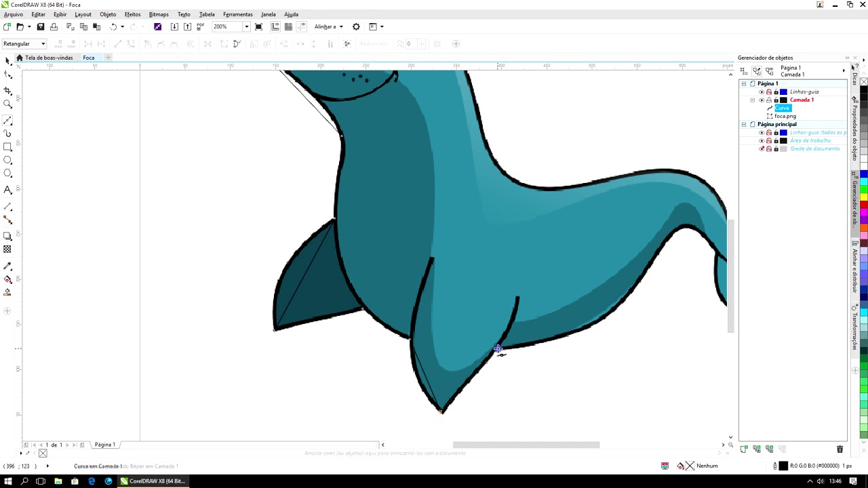
Extend the outline along the belly with straight segments to the underside of the tail base
{"action": "left_click_drag", "start_coordinate": [579, 441], "coordinate": [617, 444]}
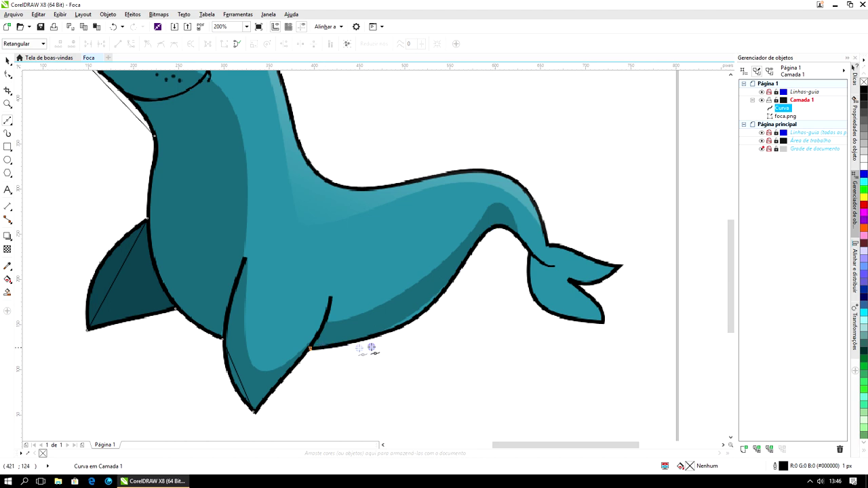
{"action": "left_click", "coordinate": [497, 227]}
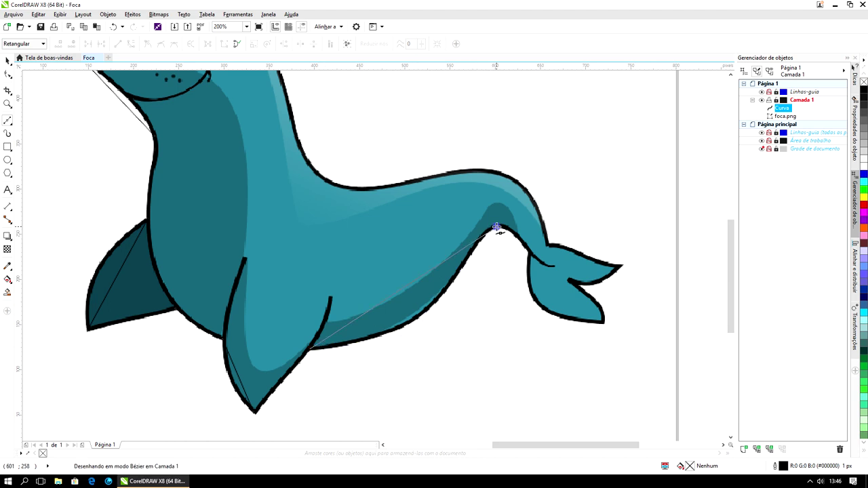
{"action": "left_click", "coordinate": [530, 250]}
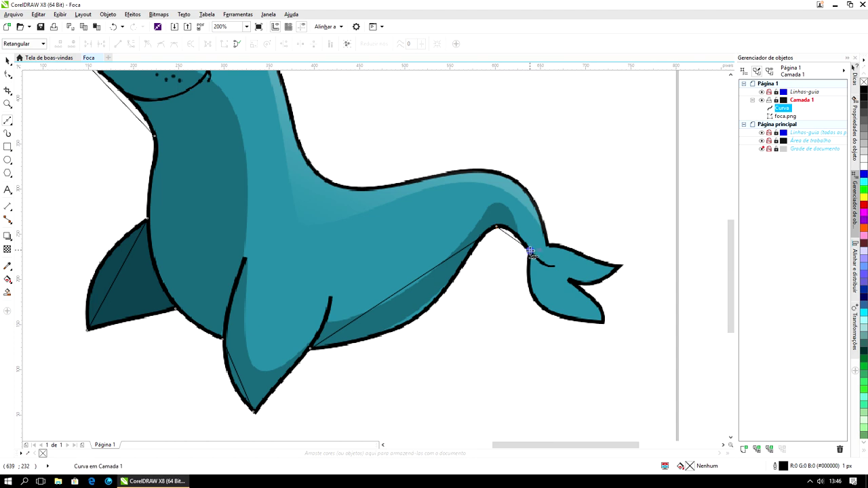
Trace the tail fin with straight segments around both tips and the notch, ending at the upper tail base
{"action": "left_click", "coordinate": [536, 303]}
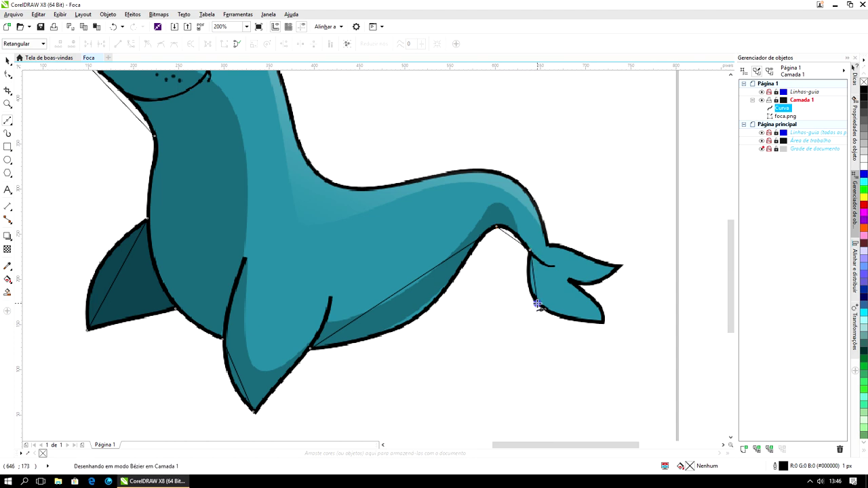
{"action": "left_click", "coordinate": [604, 321]}
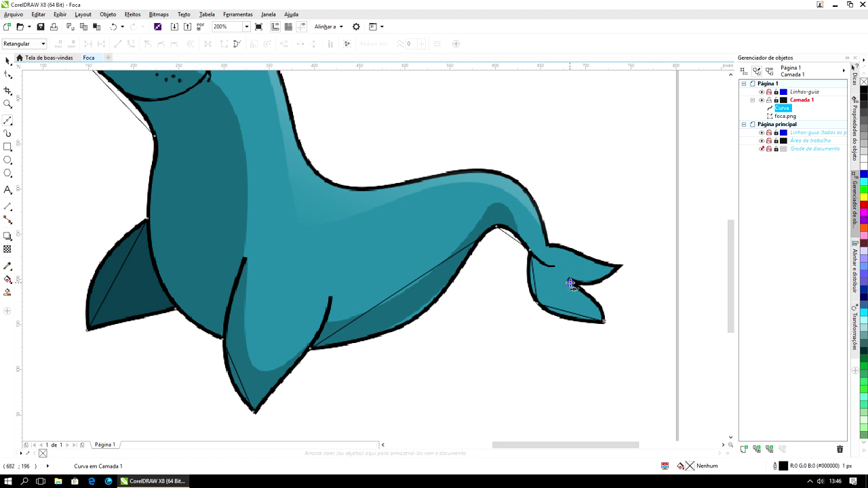
{"action": "left_click", "coordinate": [571, 281]}
{"action": "left_click", "coordinate": [622, 266]}
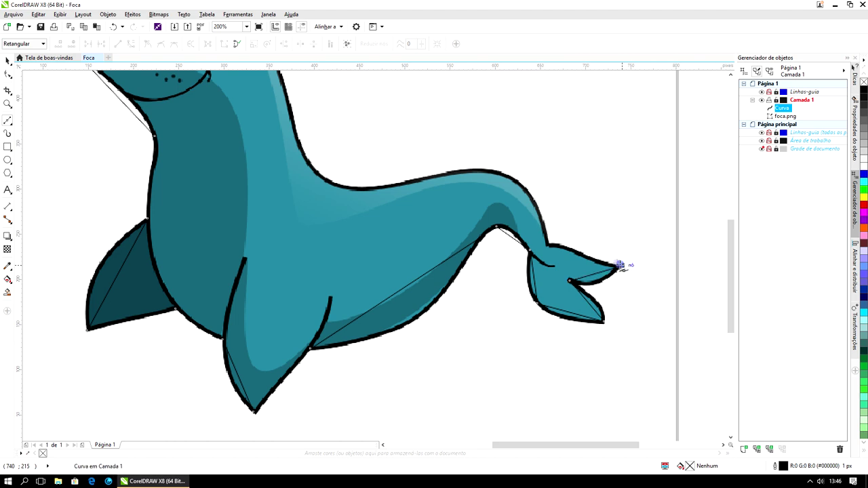
{"action": "left_click", "coordinate": [549, 243]}
Trace the seal's back with straight segments from the tail base over the hump up to the back of the neck
{"action": "left_click", "coordinate": [470, 170]}
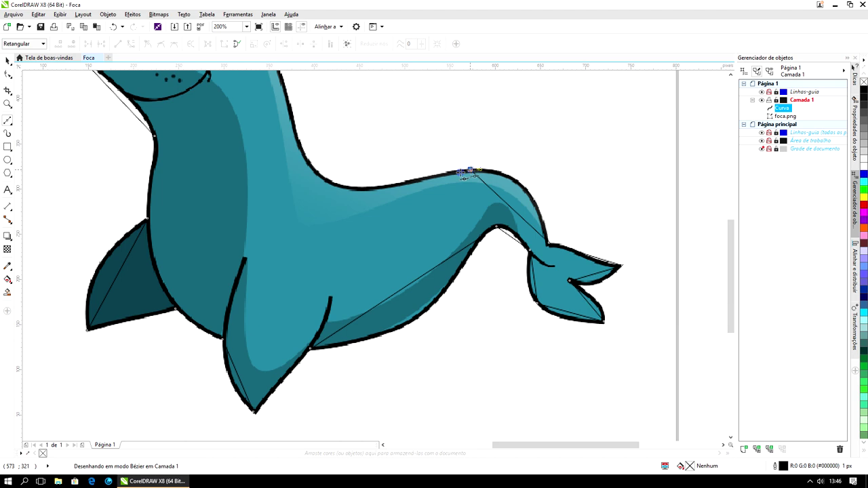
{"action": "left_click", "coordinate": [343, 187]}
{"action": "left_click_drag", "start_coordinate": [731, 269], "coordinate": [730, 223]}
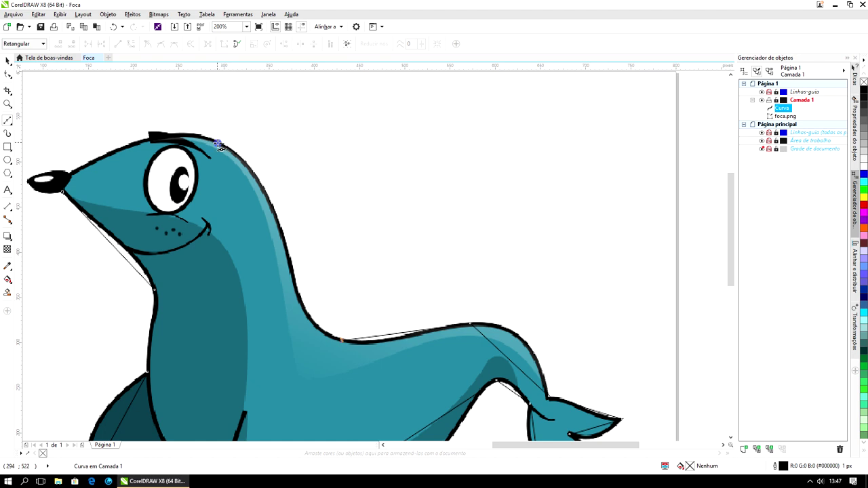
{"action": "left_click", "coordinate": [270, 203]}
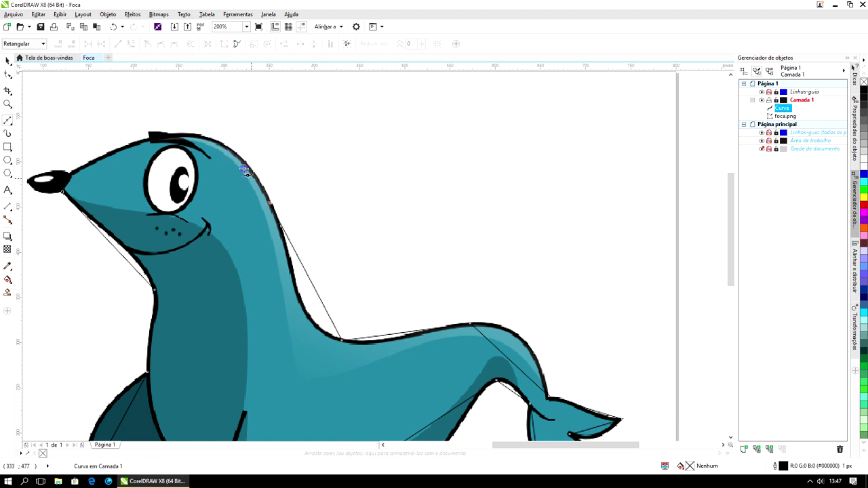
Trace the top of the head, eyebrow and nose with straight segments and close the outline at its starting point
{"action": "left_click", "coordinate": [173, 135]}
{"action": "left_click", "coordinate": [149, 131]}
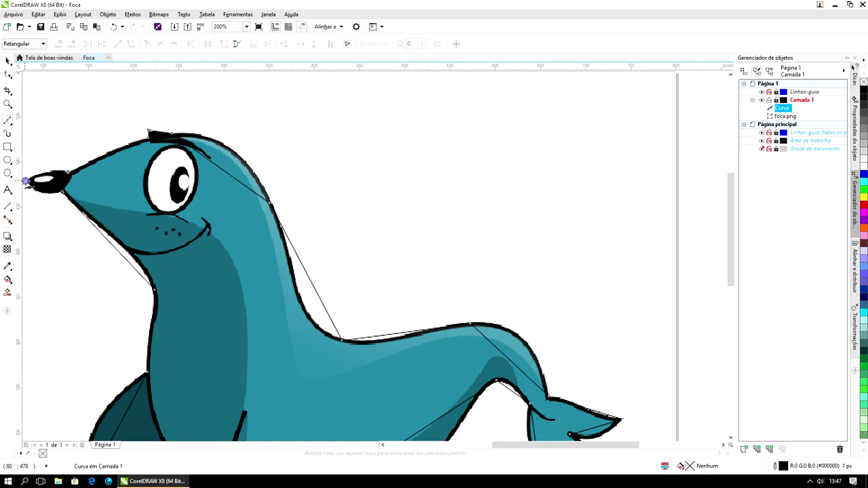
{"action": "left_click", "coordinate": [27, 179]}
{"action": "left_click", "coordinate": [36, 192]}
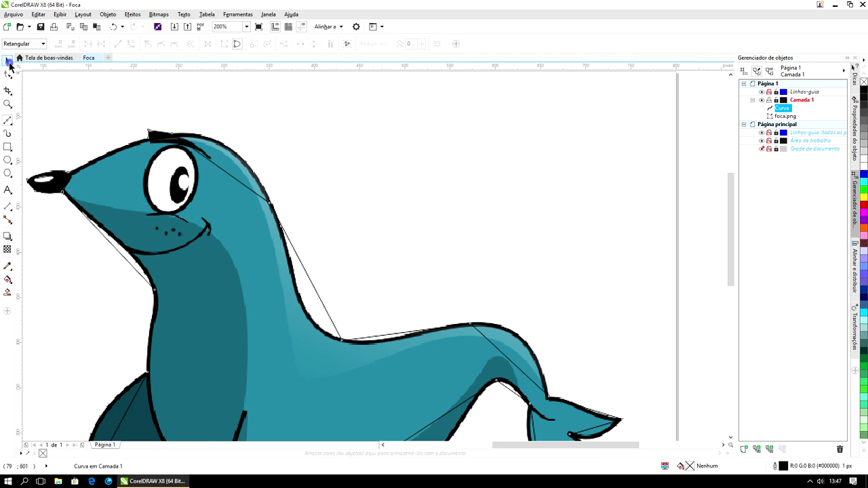
Give the traced seal curve a yellow outline with a width of 2 px
{"action": "left_click", "coordinate": [9, 62]}
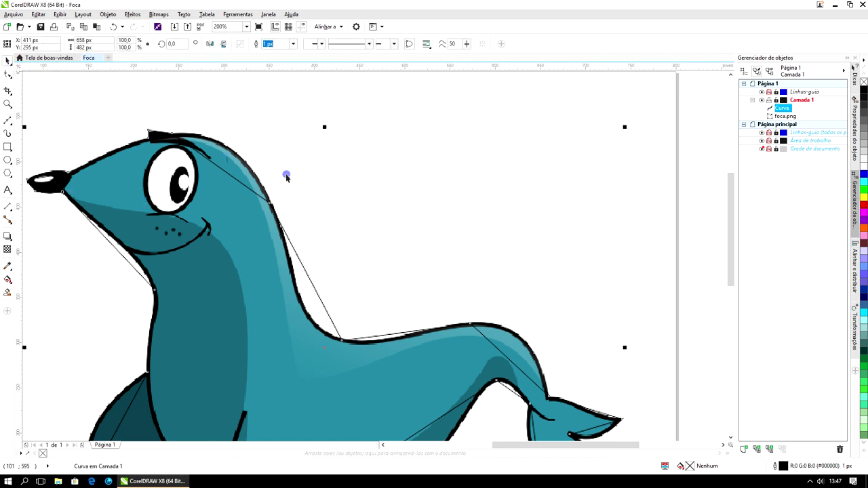
{"action": "right_click", "coordinate": [863, 198]}
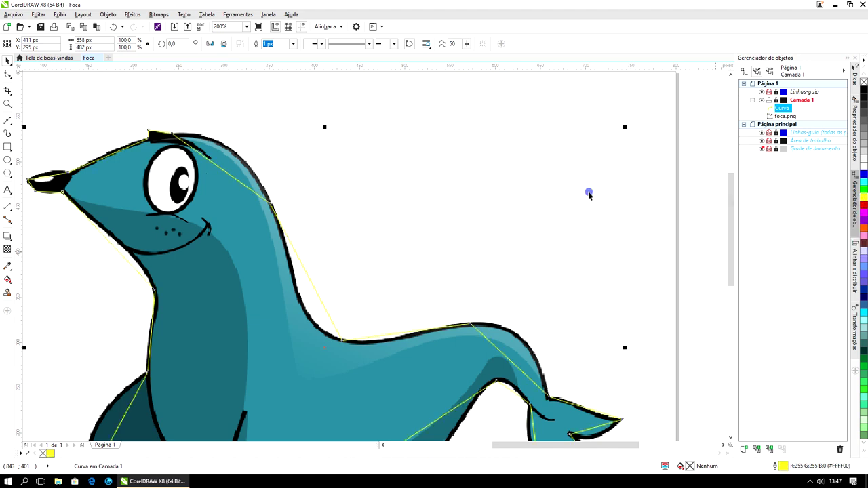
{"action": "left_click", "coordinate": [295, 43]}
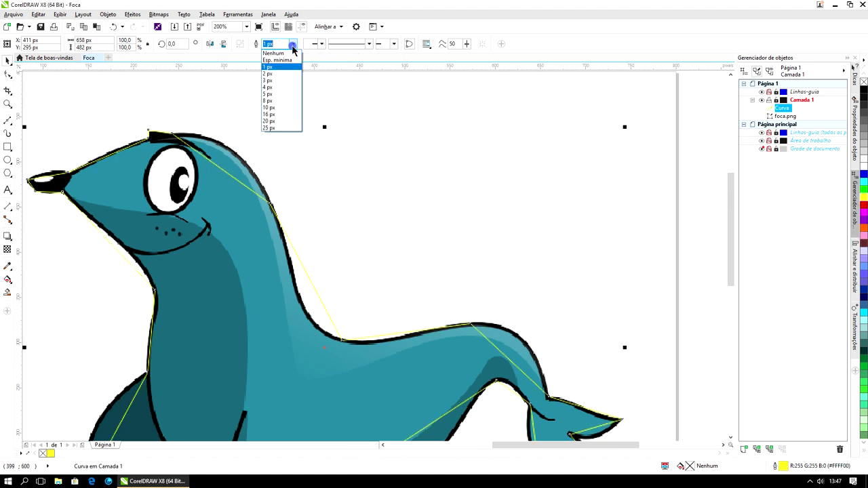
{"action": "left_click", "coordinate": [285, 73]}
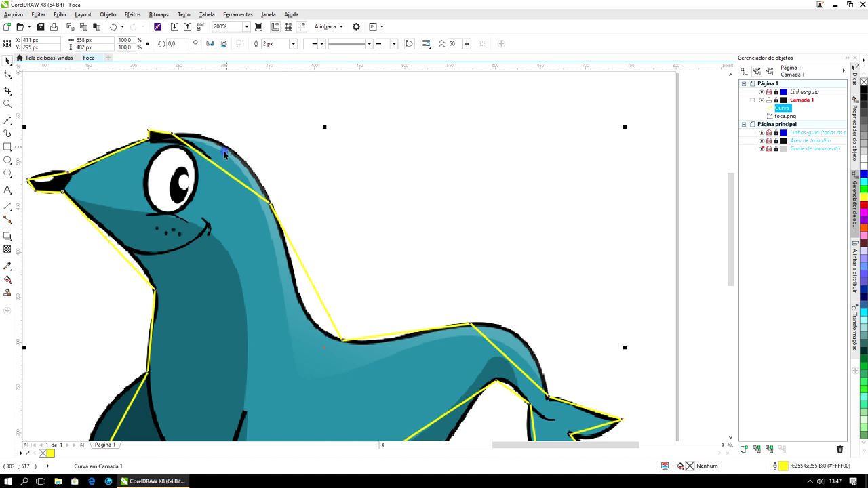
Convert the straight segment behind the seal's head into a curve segment with the Shape tool
{"action": "left_click", "coordinate": [9, 77]}
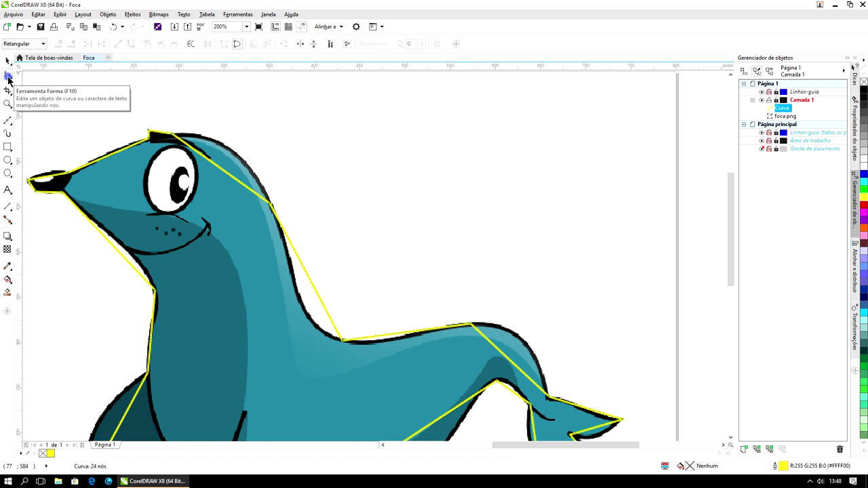
{"action": "right_click", "coordinate": [229, 175]}
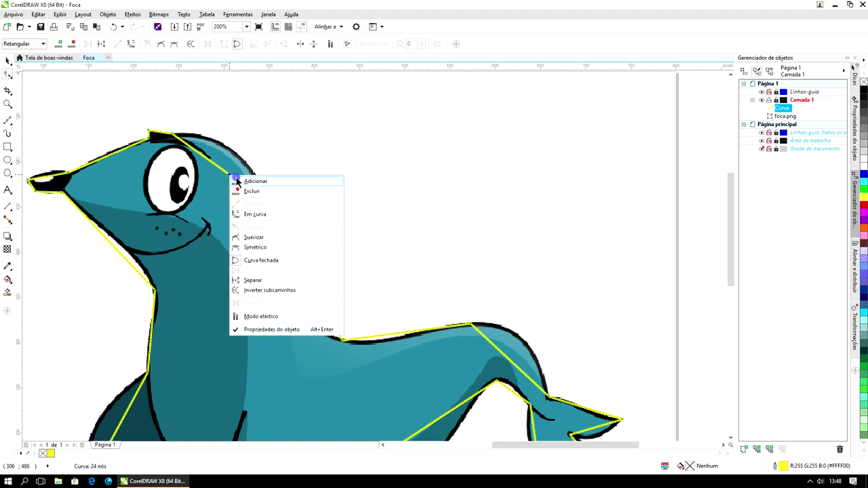
{"action": "left_click", "coordinate": [256, 214]}
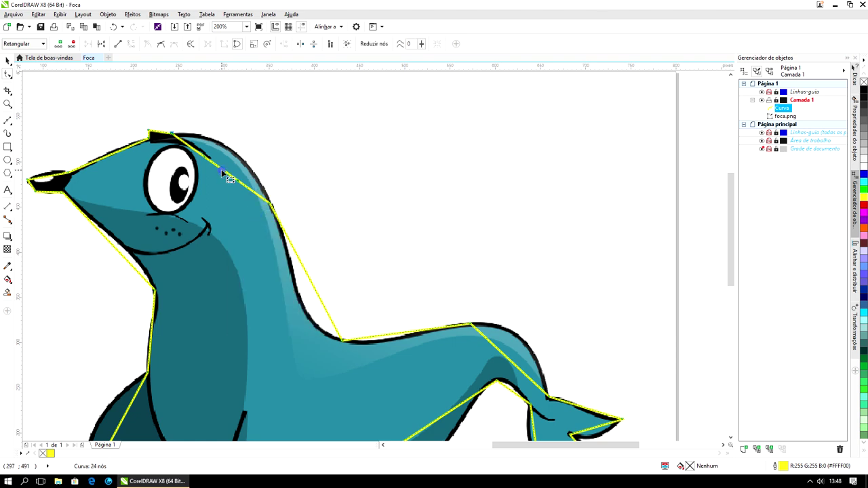
Bend the segment behind the head along the drawing's outline, and convert the neck segment below it into a bent curve
{"action": "left_click_drag", "start_coordinate": [222, 169], "coordinate": [235, 153]}
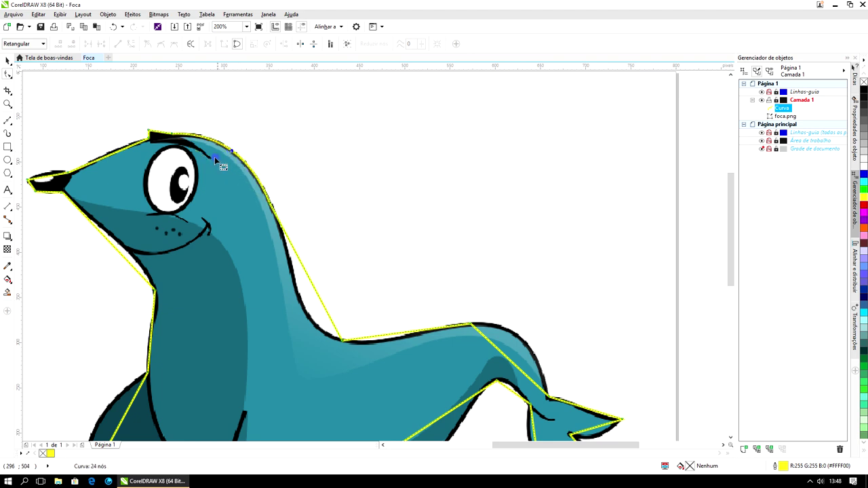
{"action": "right_click", "coordinate": [319, 296]}
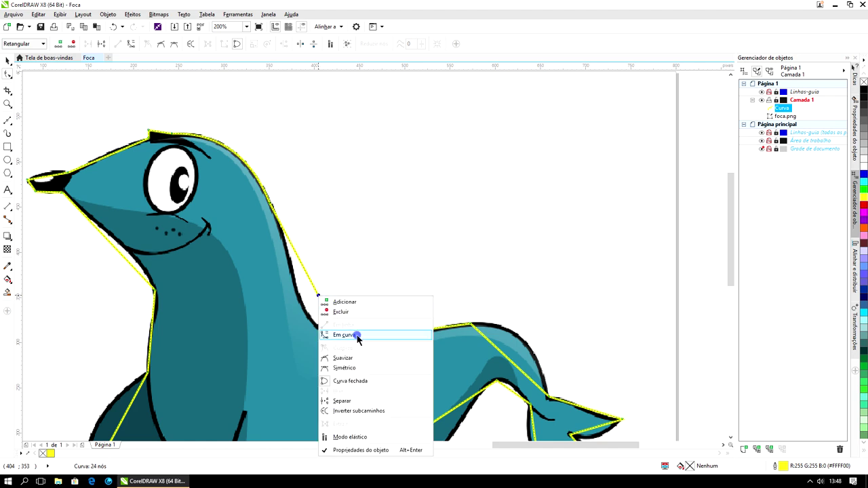
{"action": "left_click", "coordinate": [344, 335]}
{"action": "left_click_drag", "start_coordinate": [314, 290], "coordinate": [296, 294]}
Adjust the control handles at both ends of the back-of-neck curve so it follows the seal's black outline
{"action": "left_click", "coordinate": [272, 205]}
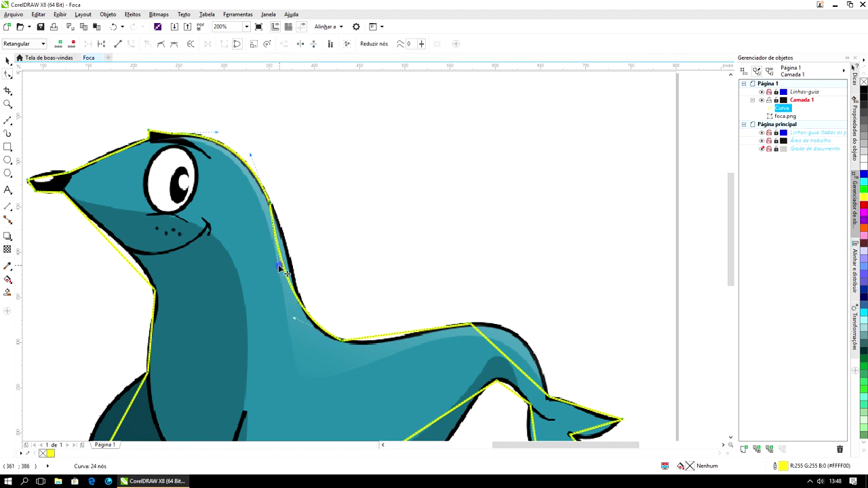
{"action": "left_click_drag", "start_coordinate": [277, 263], "coordinate": [292, 257]}
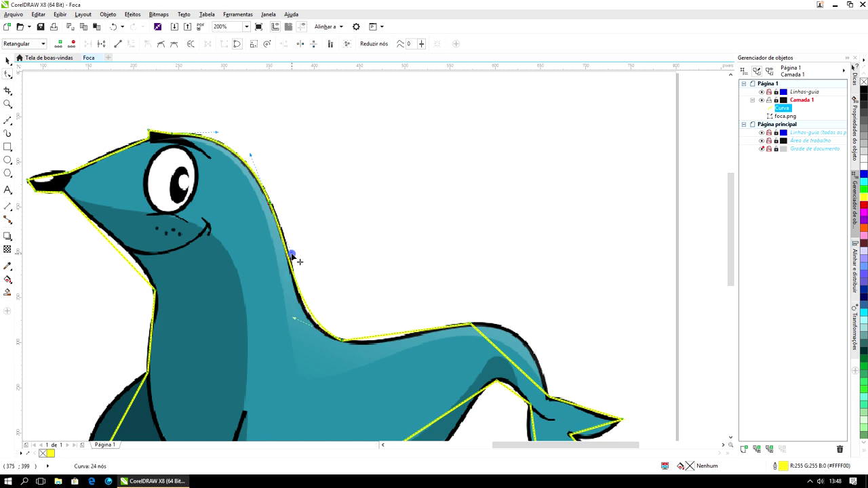
{"action": "left_click_drag", "start_coordinate": [297, 323], "coordinate": [286, 319]}
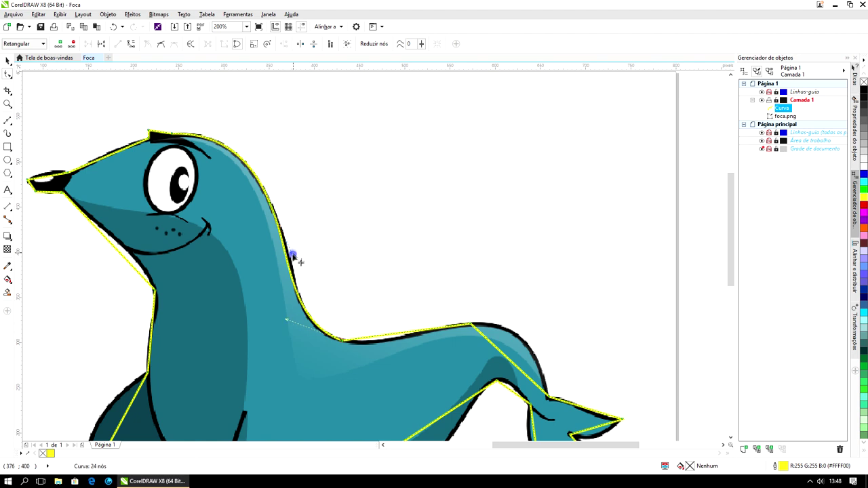
{"action": "left_click_drag", "start_coordinate": [292, 255], "coordinate": [297, 256]}
{"action": "left_click", "coordinate": [347, 276]}
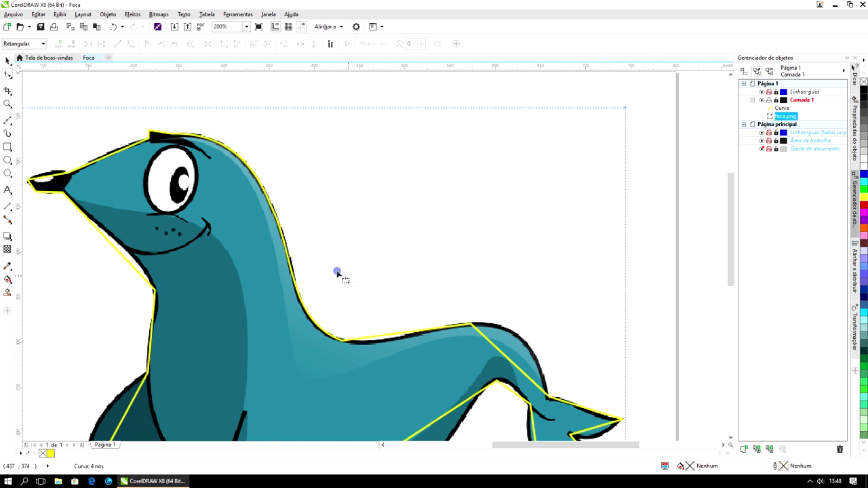
{"action": "left_click", "coordinate": [281, 235]}
{"action": "left_click", "coordinate": [281, 240]}
{"action": "left_click", "coordinate": [271, 206]}
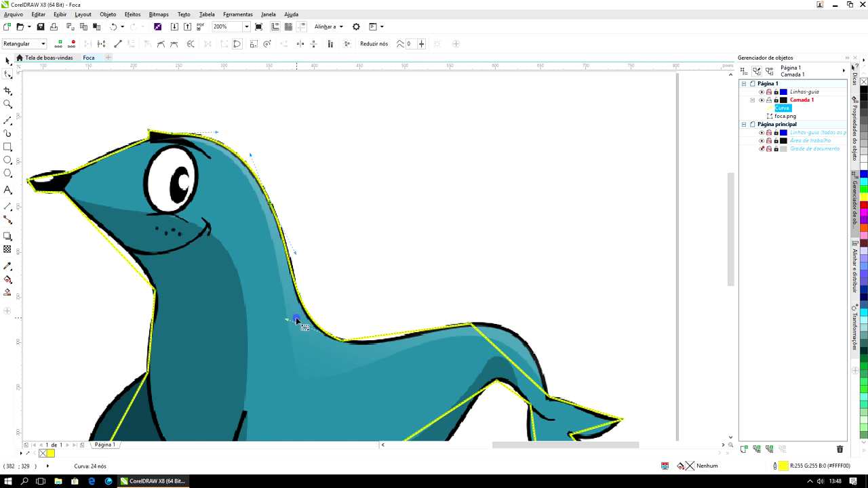
{"action": "left_click_drag", "start_coordinate": [286, 320], "coordinate": [284, 320]}
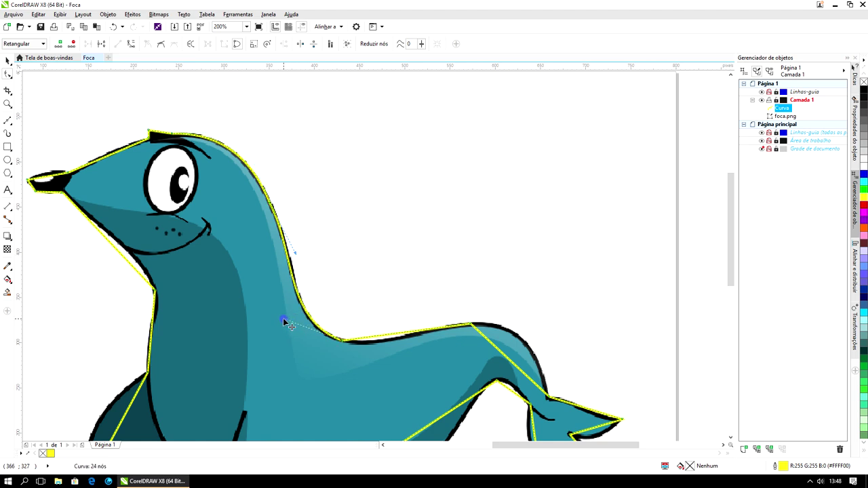
{"action": "left_click", "coordinate": [297, 255]}
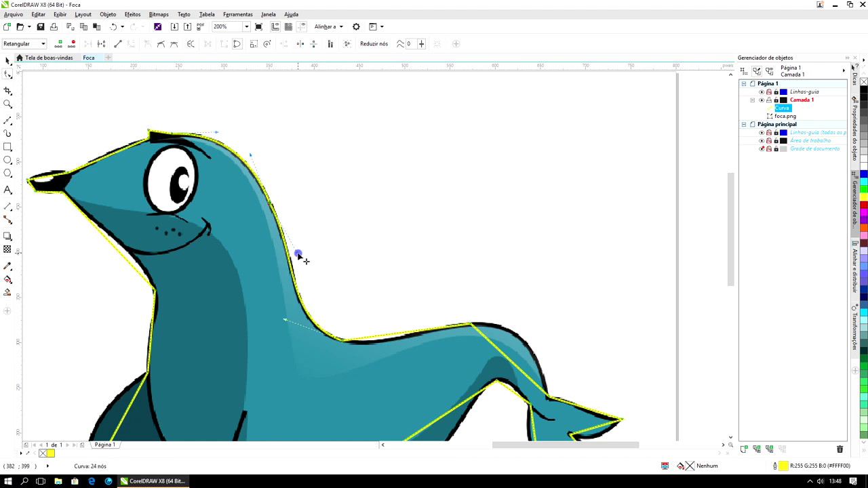
{"action": "left_click", "coordinate": [369, 262]}
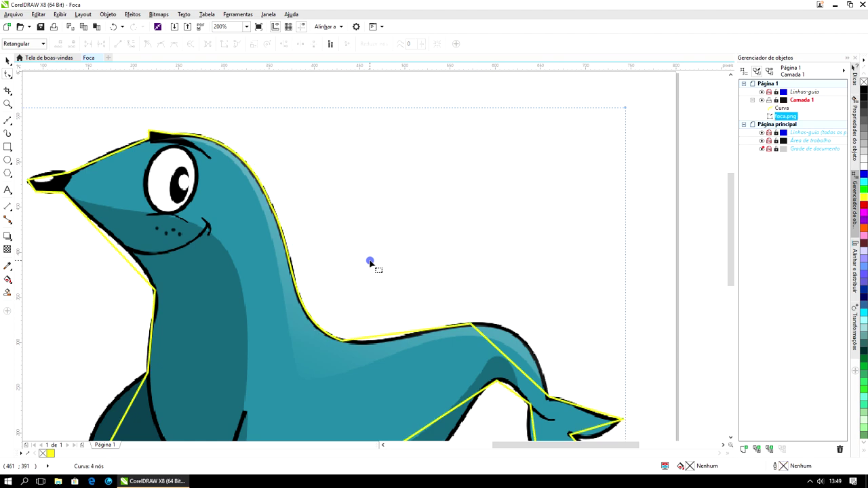
Convert the straight back segment between the neck base and the hump into a curve and bend it onto the outline
{"action": "right_click", "coordinate": [394, 335]}
{"action": "left_click", "coordinate": [393, 335]}
{"action": "left_click", "coordinate": [393, 335]}
{"action": "right_click", "coordinate": [395, 335]}
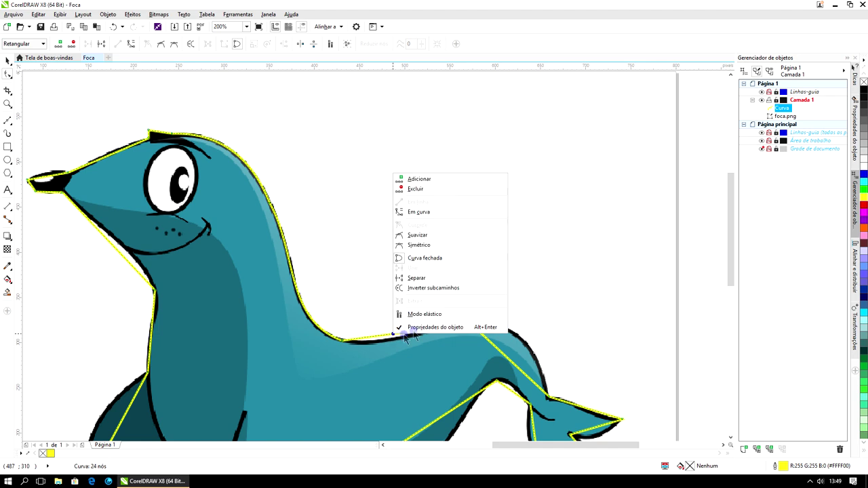
{"action": "left_click", "coordinate": [420, 211]}
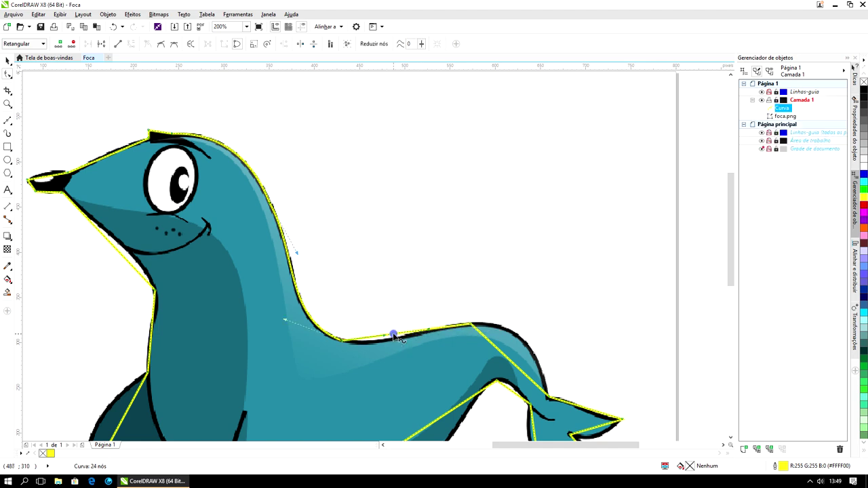
{"action": "left_click_drag", "start_coordinate": [392, 340], "coordinate": [389, 339]}
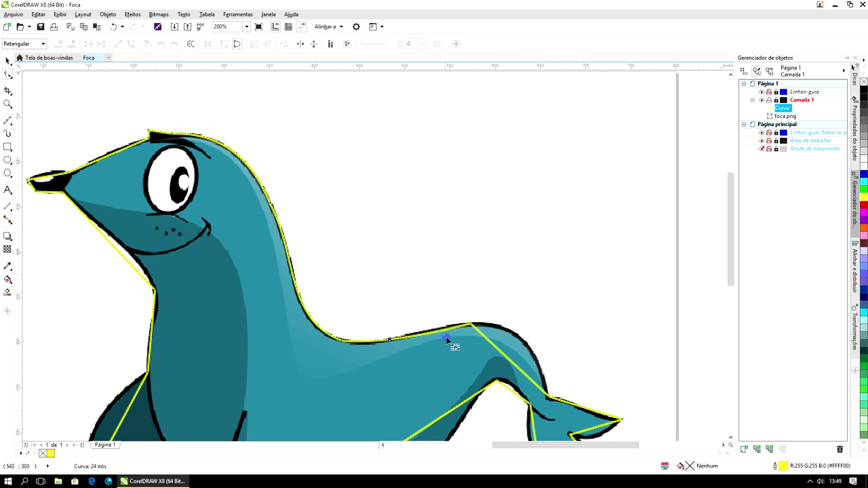
Fine-tune the control handles of the curve between the neck base and the hump to match the seal's back
{"action": "left_click", "coordinate": [469, 325]}
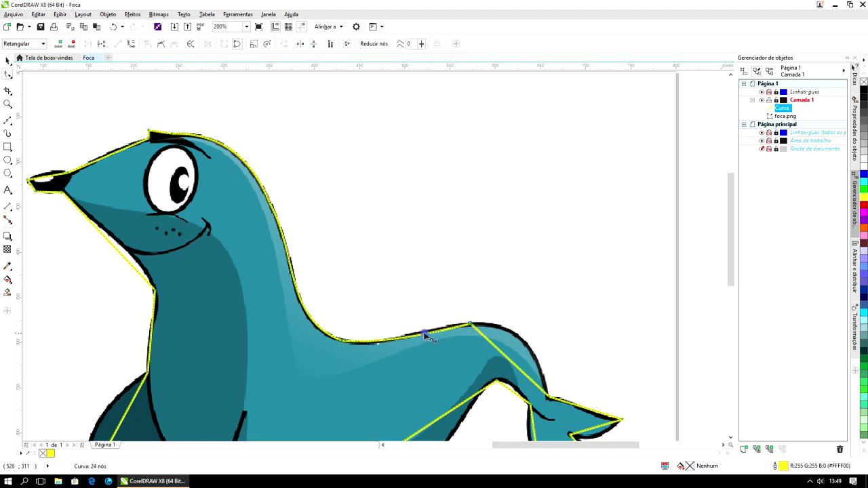
{"action": "left_click_drag", "start_coordinate": [423, 334], "coordinate": [421, 330]}
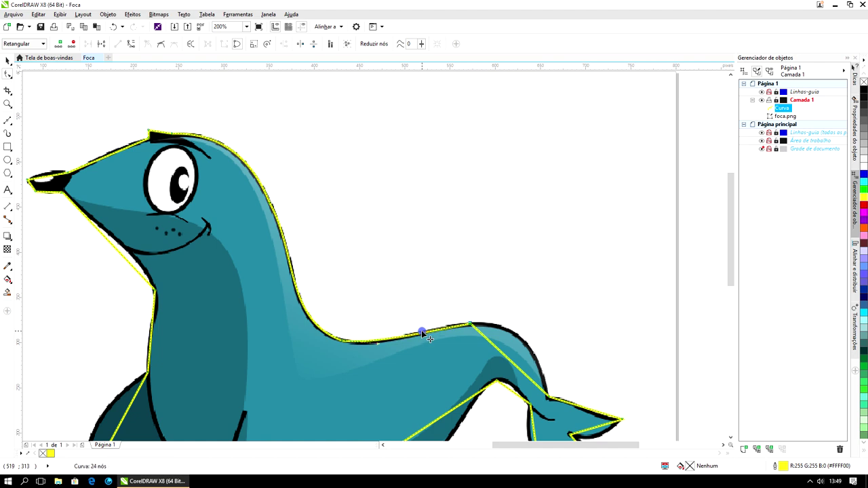
{"action": "left_click", "coordinate": [379, 344]}
{"action": "scroll", "coordinate": [424, 334], "scroll_direction": "up", "scroll_amount": 1}
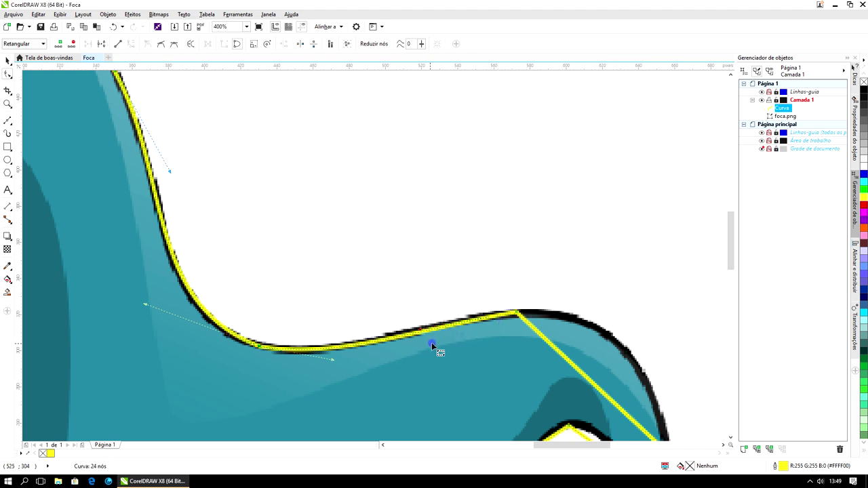
{"action": "left_click_drag", "start_coordinate": [420, 329], "coordinate": [418, 325]}
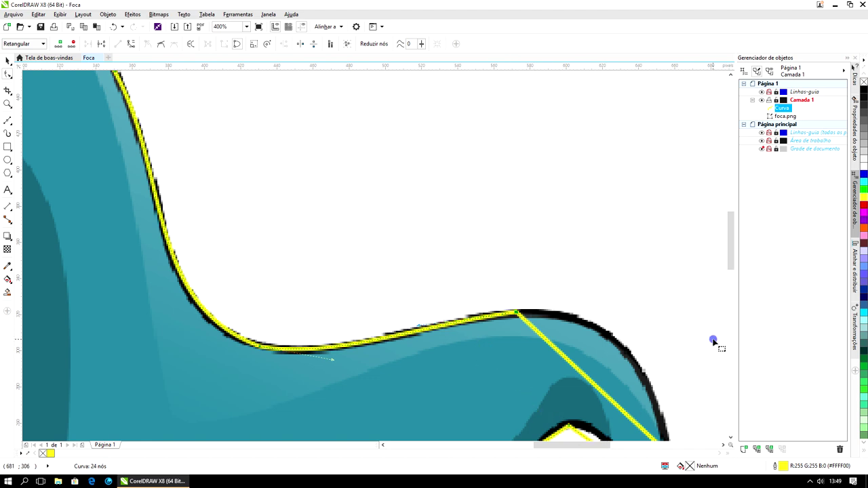
Convert the straight segment from the hump down to the tail base into a curve and bend it around the rump
{"action": "left_click_drag", "start_coordinate": [732, 262], "coordinate": [732, 275]}
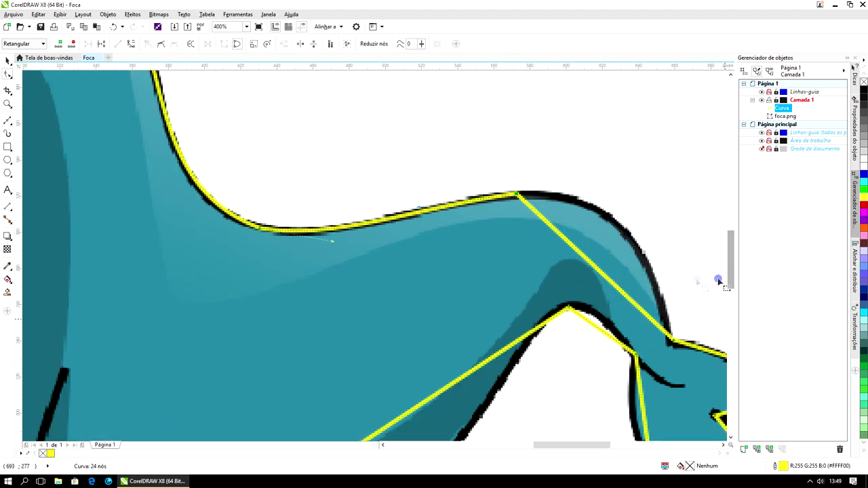
{"action": "left_click", "coordinate": [615, 289]}
{"action": "right_click", "coordinate": [615, 289]}
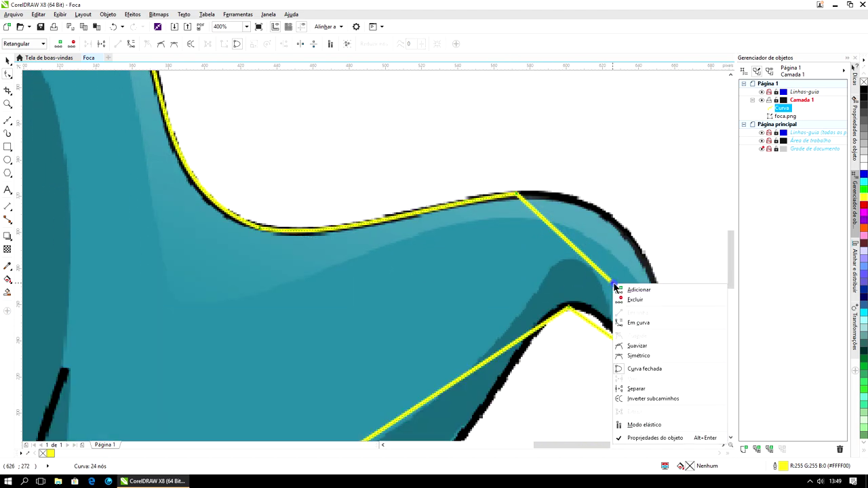
{"action": "left_click", "coordinate": [639, 324]}
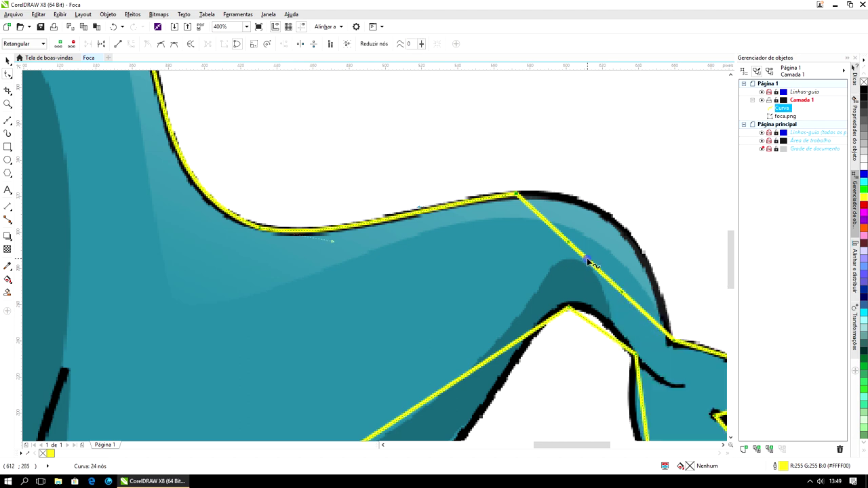
{"action": "left_click_drag", "start_coordinate": [589, 263], "coordinate": [626, 232]}
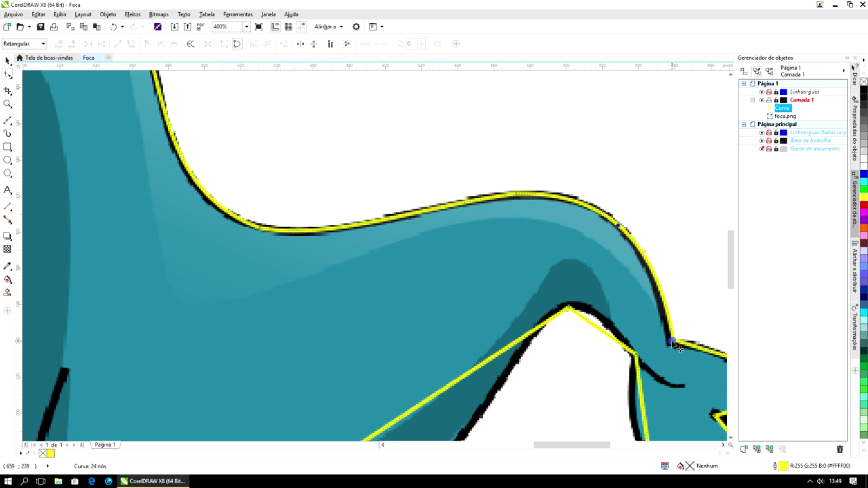
Convert the straight segment along the top edge of the upper tail fin into a curve
{"action": "left_click_drag", "start_coordinate": [609, 448], "coordinate": [630, 450]}
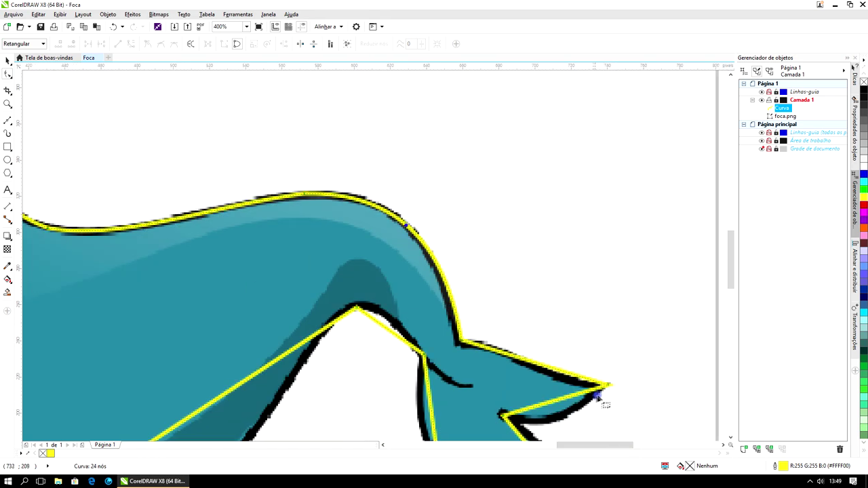
{"action": "right_click", "coordinate": [532, 367]}
{"action": "left_click", "coordinate": [527, 362]}
{"action": "right_click", "coordinate": [530, 364]}
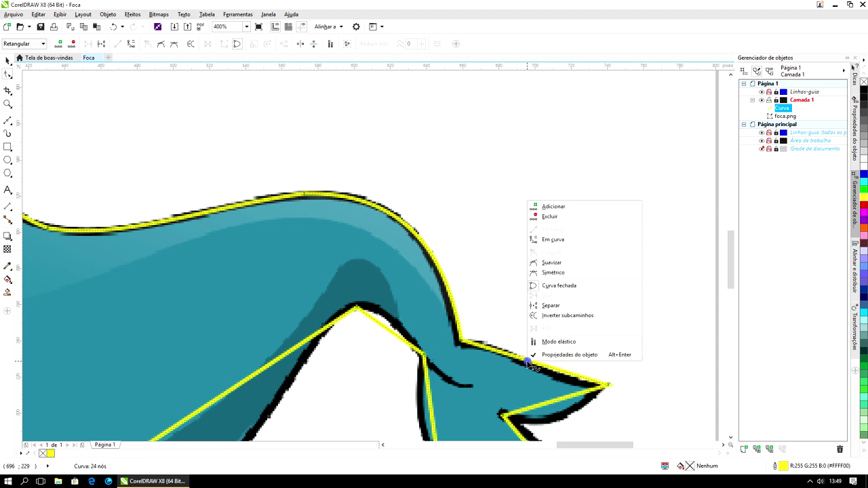
{"action": "left_click", "coordinate": [554, 240]}
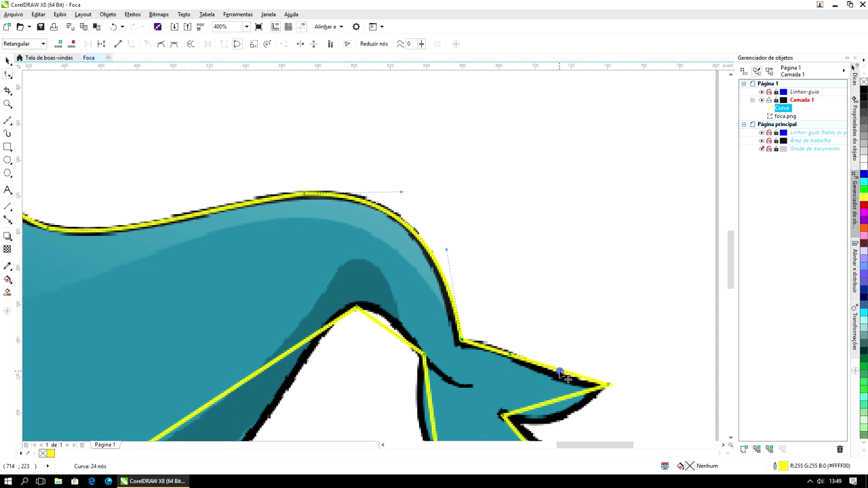
Shape the upper tail fin's top edge with its control handles into a gentle S-curve following the drawing
{"action": "left_click", "coordinate": [561, 371]}
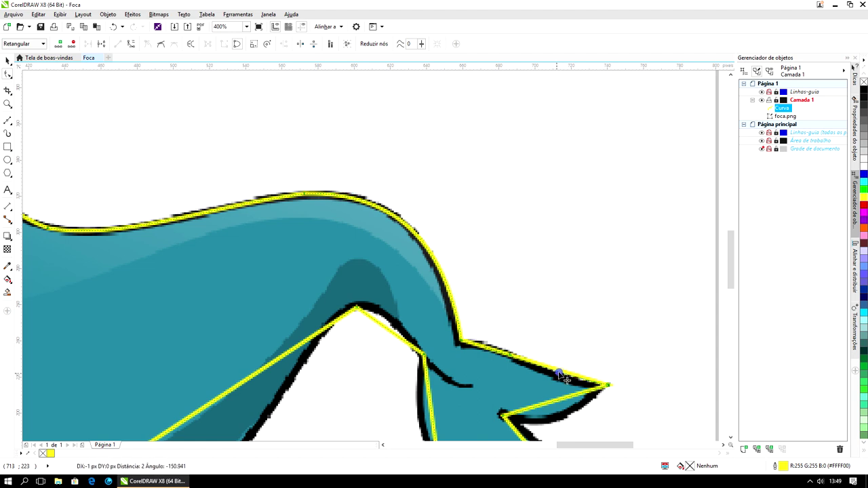
{"action": "left_click", "coordinate": [520, 367]}
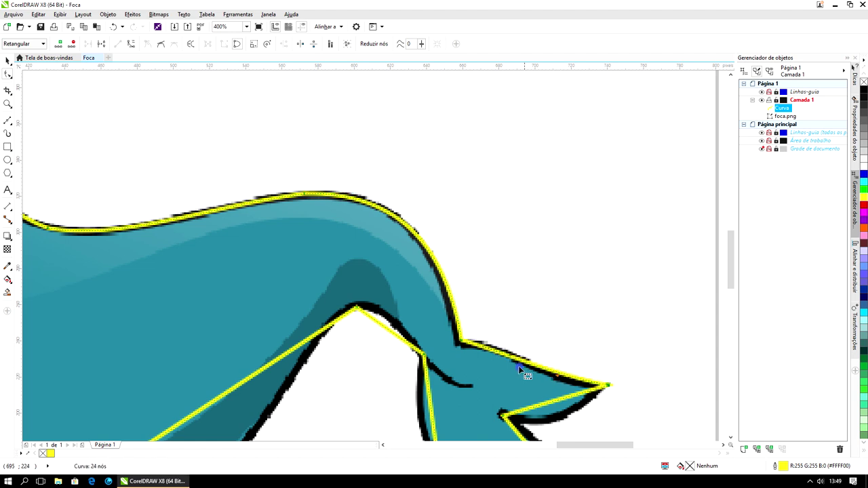
{"action": "left_click", "coordinate": [460, 342]}
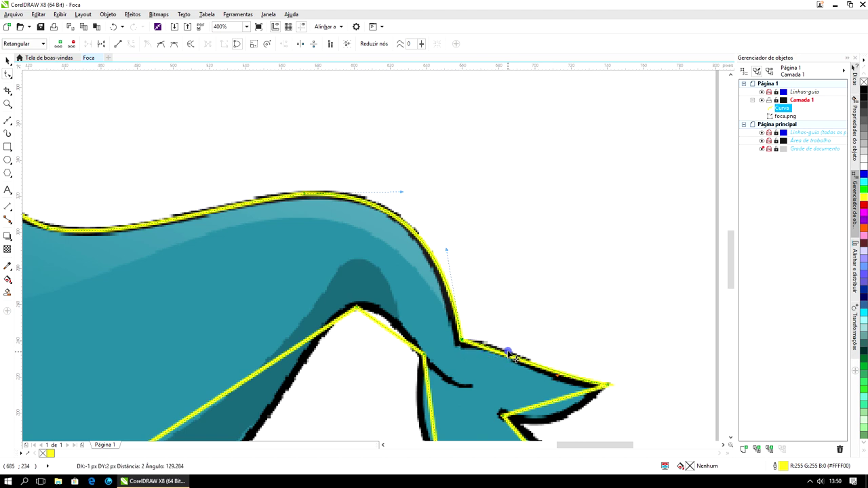
{"action": "left_click", "coordinate": [555, 380]}
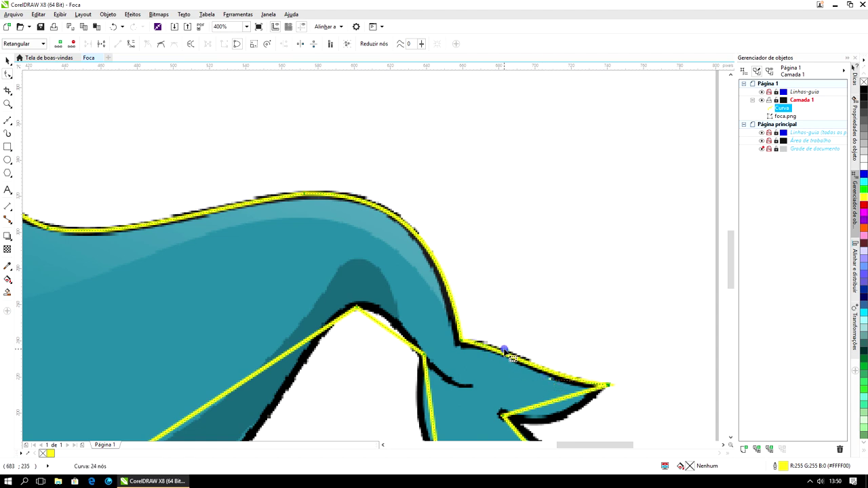
{"action": "left_click_drag", "start_coordinate": [506, 351], "coordinate": [508, 351]}
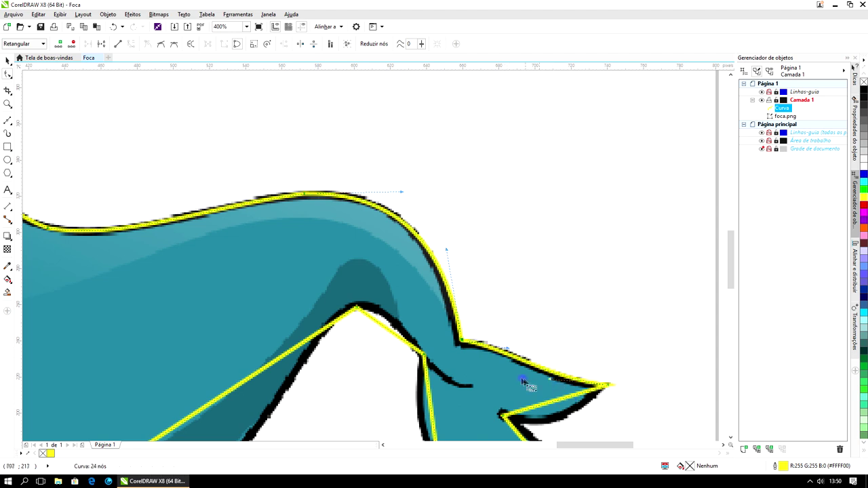
Convert the upper tail fin's lower edge into a curve and adjust it to follow the fin's outline
{"action": "right_click", "coordinate": [558, 404]}
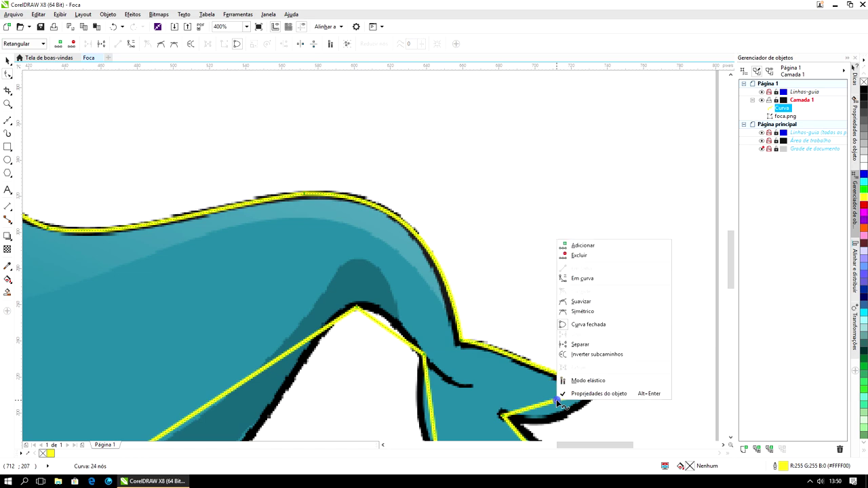
{"action": "left_click", "coordinate": [588, 277]}
{"action": "left_click_drag", "start_coordinate": [730, 281], "coordinate": [731, 299]}
{"action": "left_click_drag", "start_coordinate": [558, 287], "coordinate": [567, 311]}
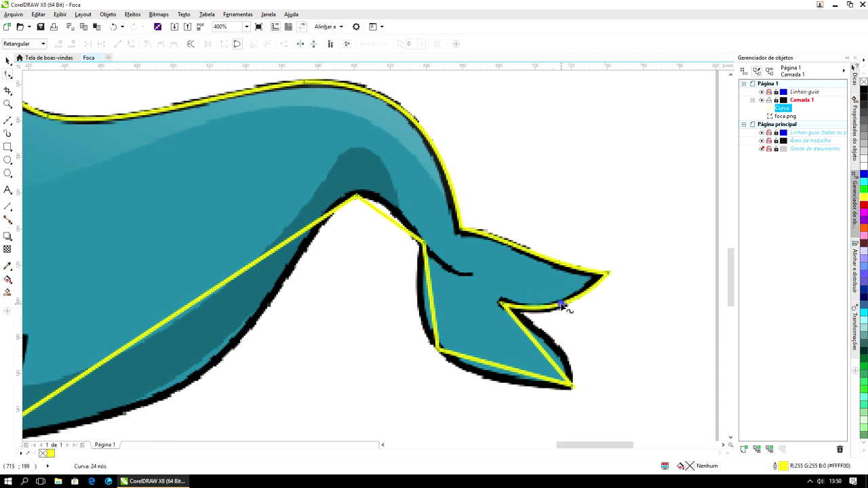
{"action": "left_click", "coordinate": [609, 276]}
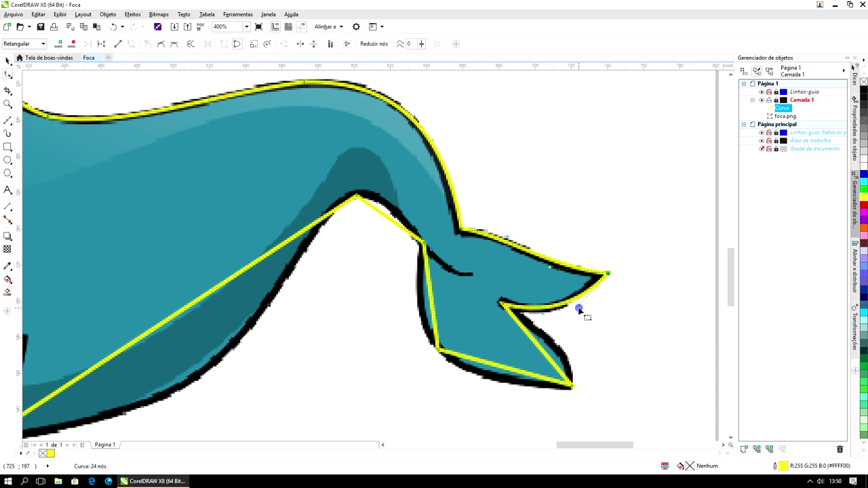
{"action": "left_click_drag", "start_coordinate": [578, 306], "coordinate": [575, 301]}
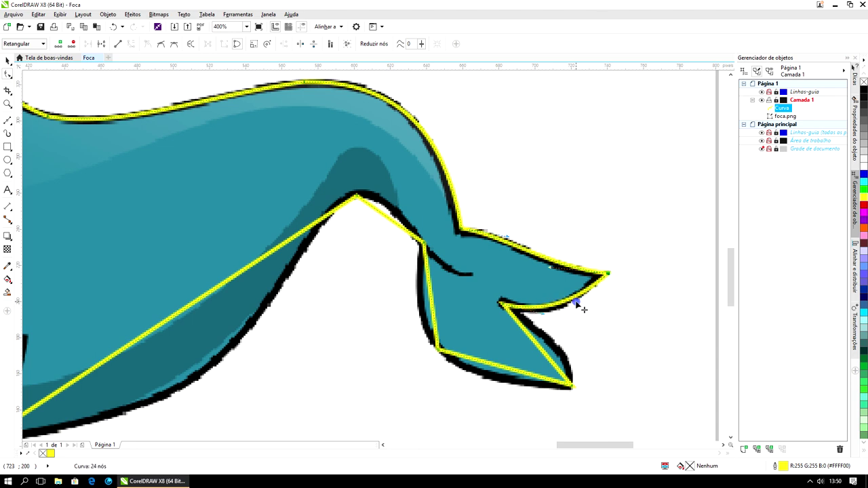
Convert the lower tail fin's inner edge into a curve and bend it outward onto the drawn outline
{"action": "right_click", "coordinate": [551, 360]}
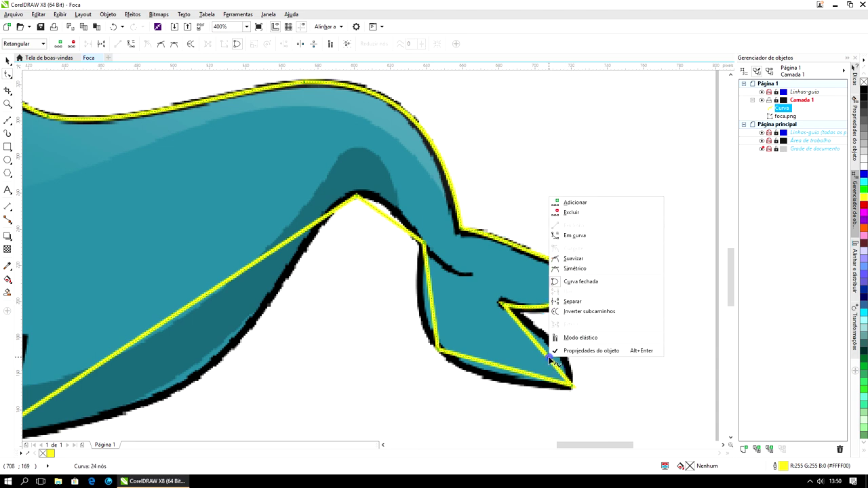
{"action": "left_click", "coordinate": [576, 233]}
{"action": "left_click_drag", "start_coordinate": [552, 358], "coordinate": [562, 337]}
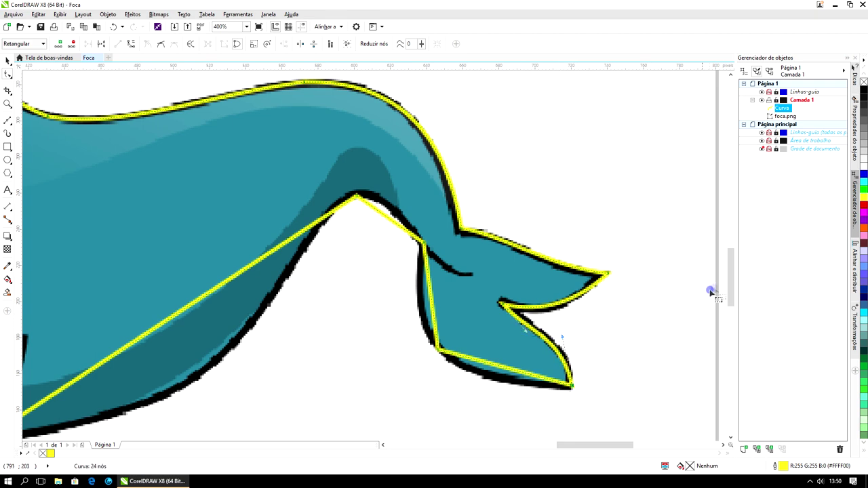
Convert the lower tail fin's bottom edge into a curve and bend it down onto the drawn outline
{"action": "left_click_drag", "start_coordinate": [731, 280], "coordinate": [734, 294]}
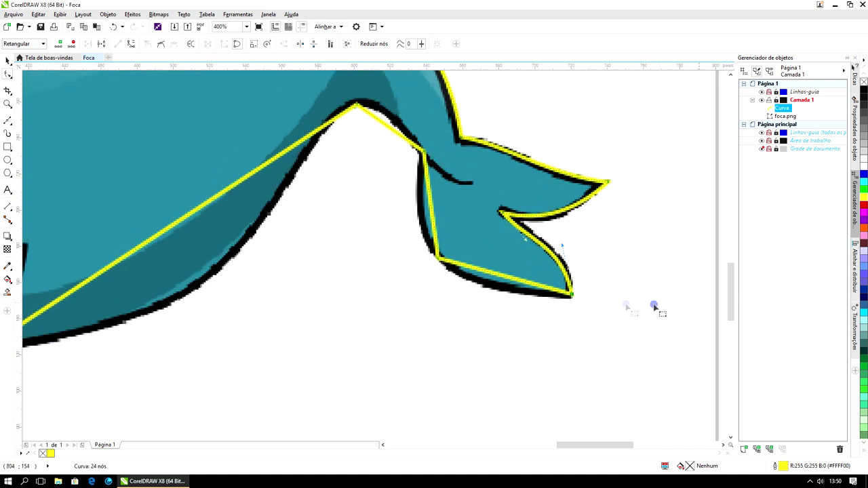
{"action": "right_click", "coordinate": [514, 280]}
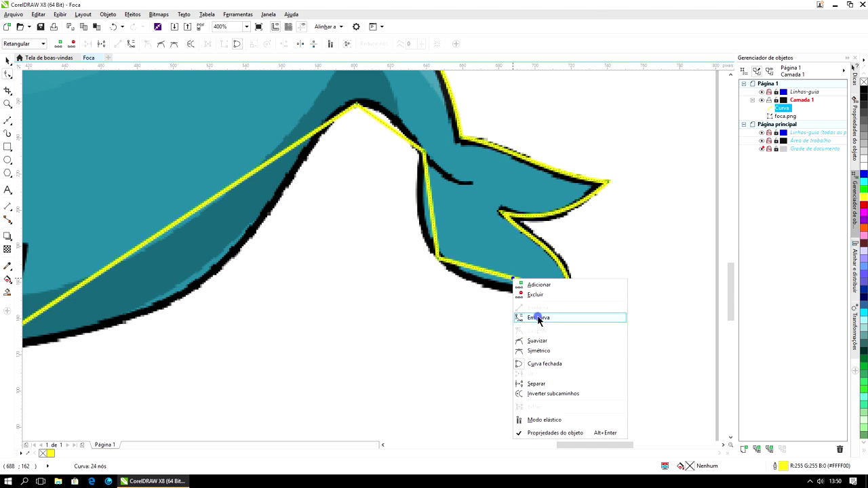
{"action": "left_click", "coordinate": [523, 316]}
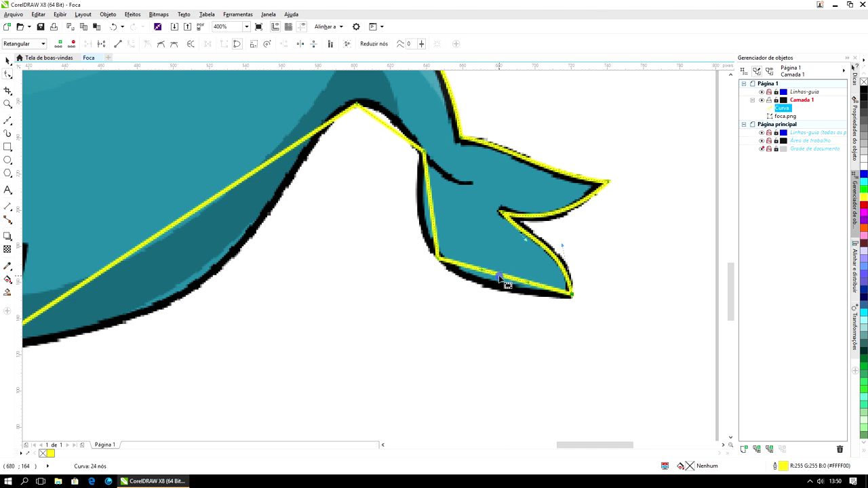
{"action": "left_click", "coordinate": [499, 285]}
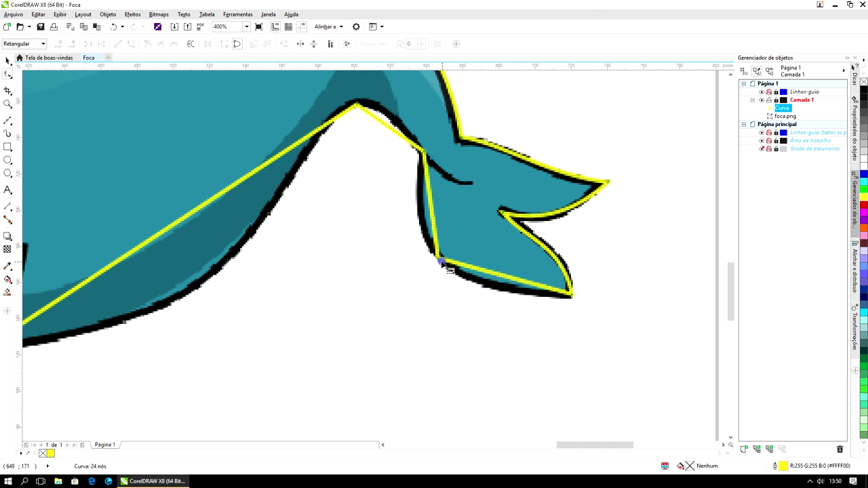
{"action": "left_click_drag", "start_coordinate": [507, 278], "coordinate": [505, 293]}
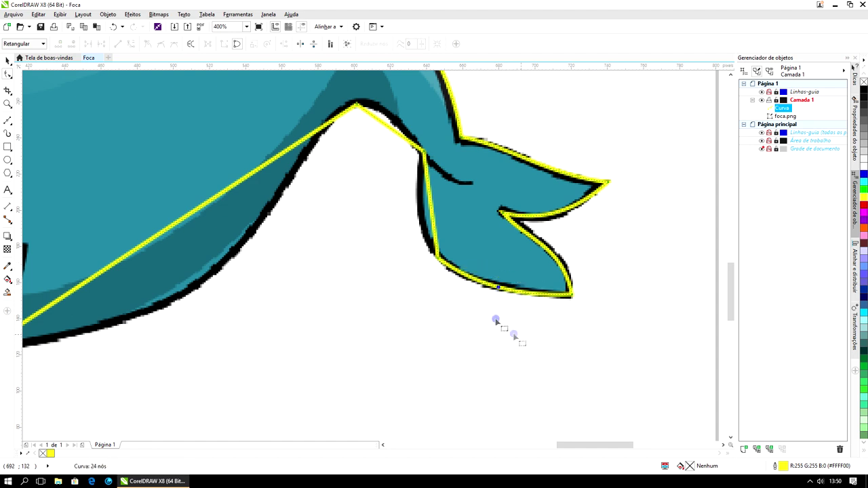
Convert the straight segment on the lower tail fin's body-side edge into a curve and bow it outward to match the drawing
{"action": "right_click", "coordinate": [432, 206]}
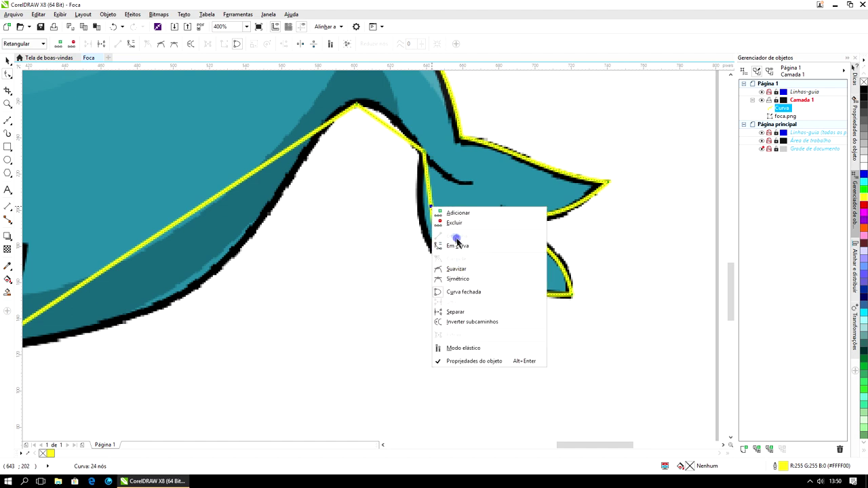
{"action": "left_click", "coordinate": [462, 246]}
{"action": "left_click_drag", "start_coordinate": [431, 212], "coordinate": [426, 212]}
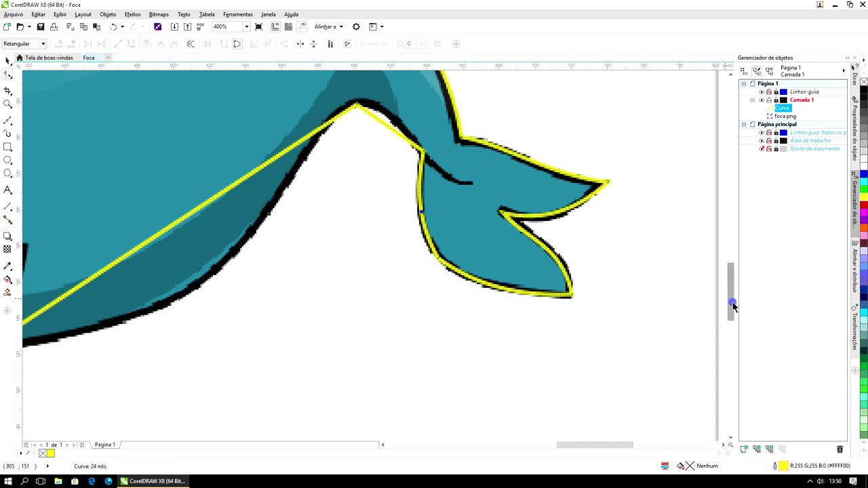
Convert the short segment between the arch under the tail and the lower fin into a curve and fit it with its handles
{"action": "left_click_drag", "start_coordinate": [732, 307], "coordinate": [732, 292]}
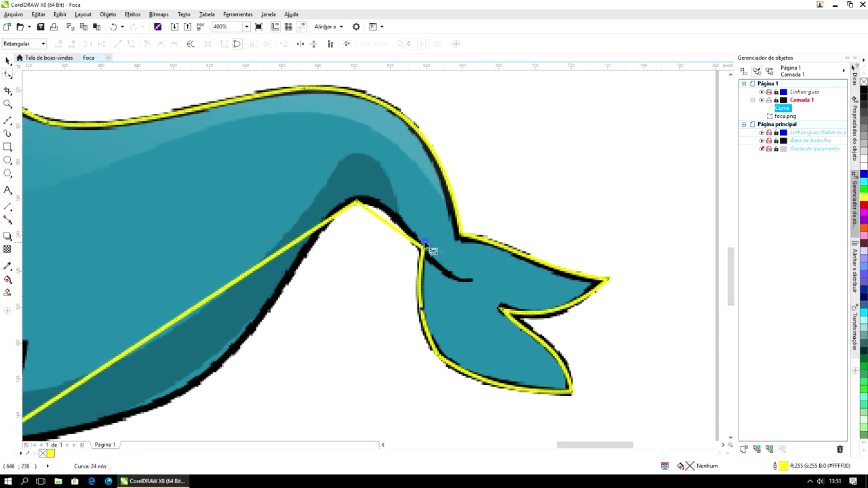
{"action": "right_click", "coordinate": [397, 232]}
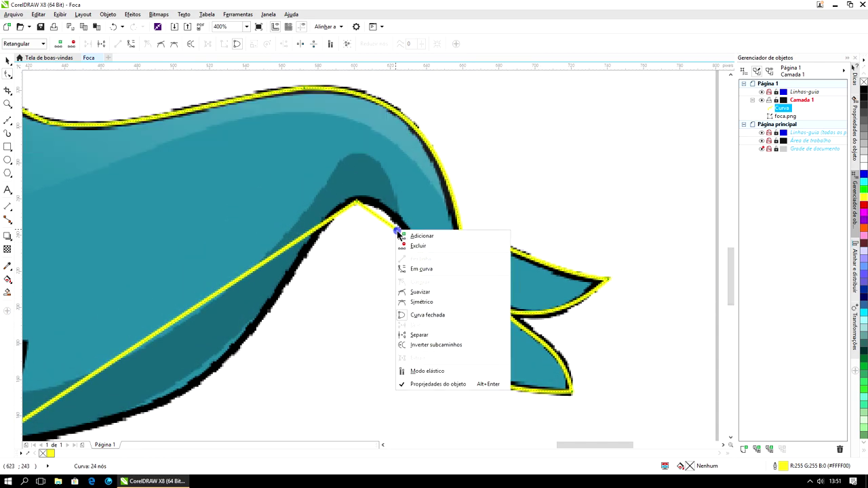
{"action": "left_click", "coordinate": [430, 269]}
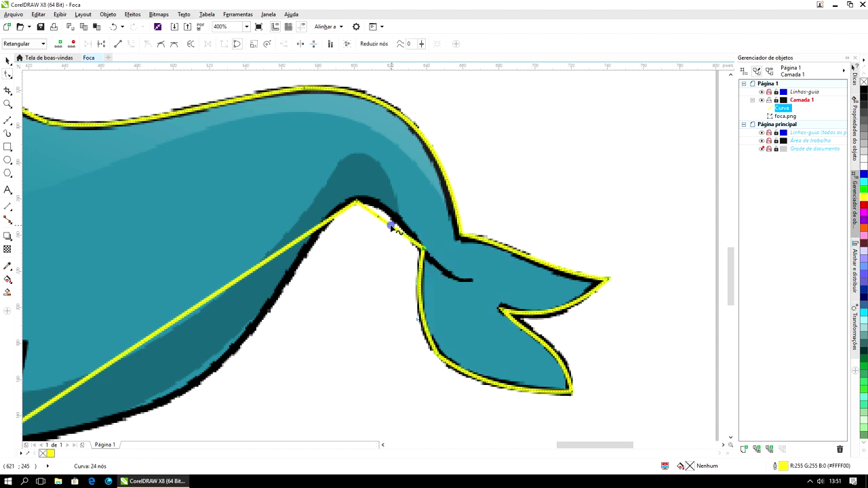
{"action": "left_click_drag", "start_coordinate": [394, 228], "coordinate": [396, 220]}
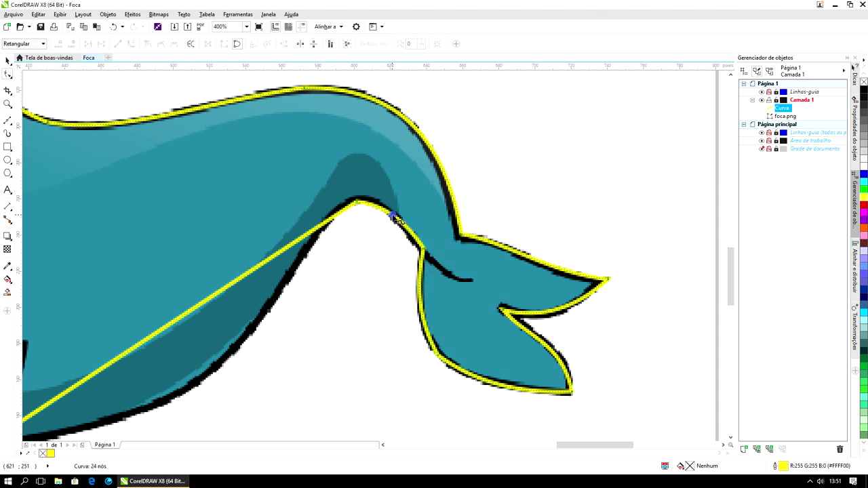
{"action": "left_click", "coordinate": [431, 256]}
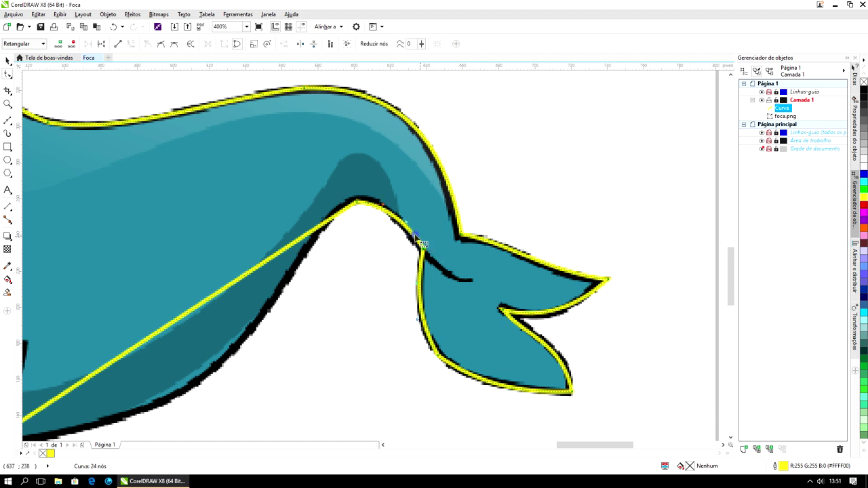
{"action": "left_click_drag", "start_coordinate": [408, 223], "coordinate": [380, 202]}
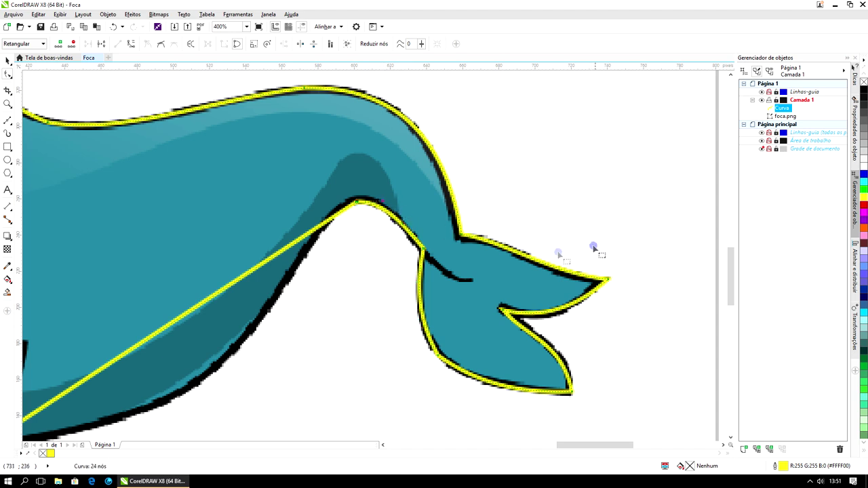
Convert the long straight belly segment into a curve, pull it down onto the belly outline and adjust the handle at the tail arch
{"action": "right_click", "coordinate": [212, 299]}
{"action": "left_click", "coordinate": [227, 335]}
{"action": "left_click_drag", "start_coordinate": [200, 304], "coordinate": [234, 357]}
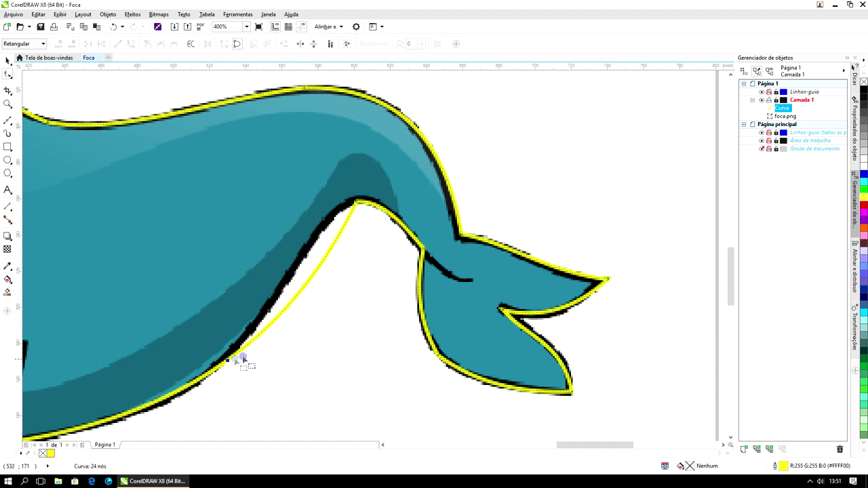
{"action": "left_click", "coordinate": [357, 203]}
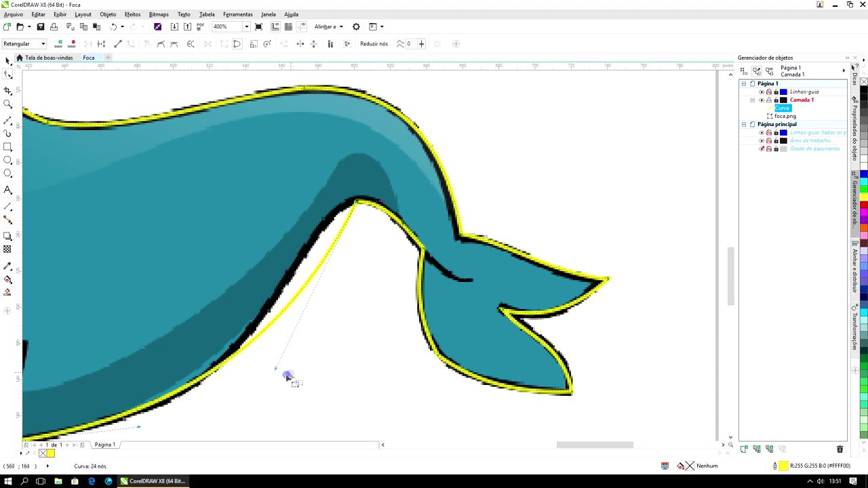
{"action": "left_click_drag", "start_coordinate": [275, 370], "coordinate": [291, 351]}
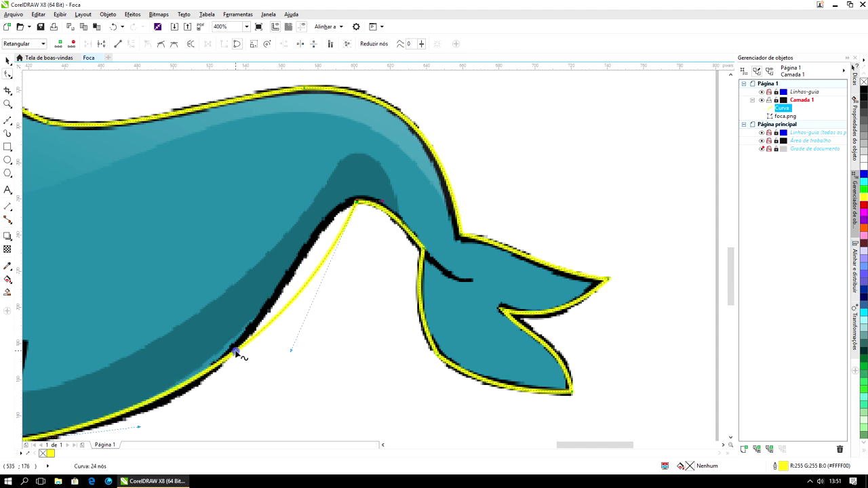
Add a node on the belly curve below the tail arch and shape both sides with segments and handles to follow the outline
{"action": "key", "text": "plus"}
{"action": "left_click_drag", "start_coordinate": [328, 265], "coordinate": [312, 250]}
{"action": "left_click_drag", "start_coordinate": [286, 317], "coordinate": [281, 306]}
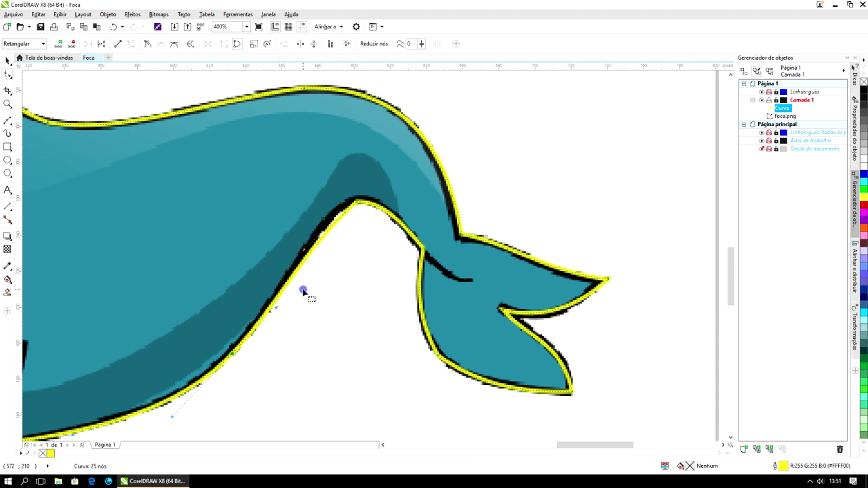
{"action": "left_click_drag", "start_coordinate": [304, 250], "coordinate": [299, 229]}
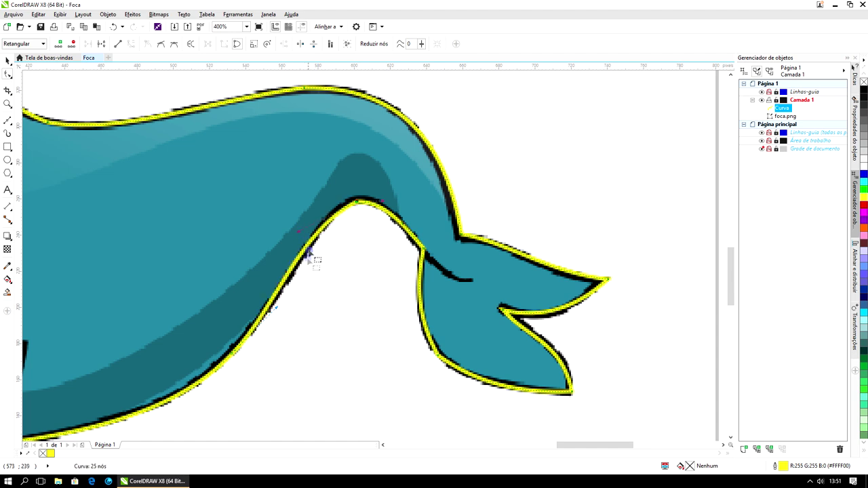
{"action": "left_click_drag", "start_coordinate": [277, 310], "coordinate": [281, 306]}
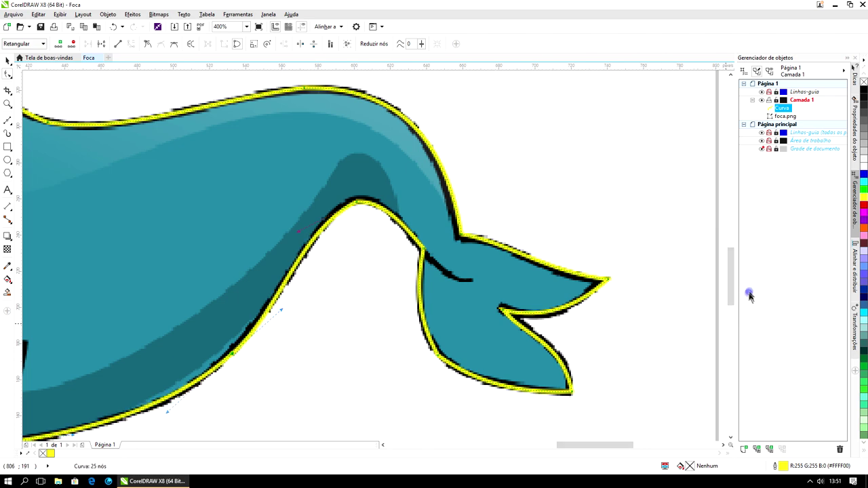
Fine-tune the control handles of the added belly node and the tail arch node so the curve hugs the outline
{"action": "left_click_drag", "start_coordinate": [730, 281], "coordinate": [731, 293]}
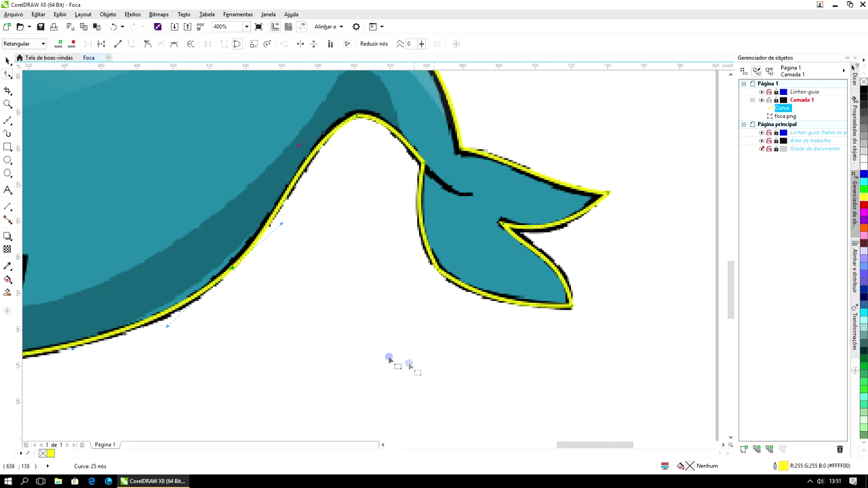
{"action": "left_click_drag", "start_coordinate": [583, 446], "coordinate": [552, 446]}
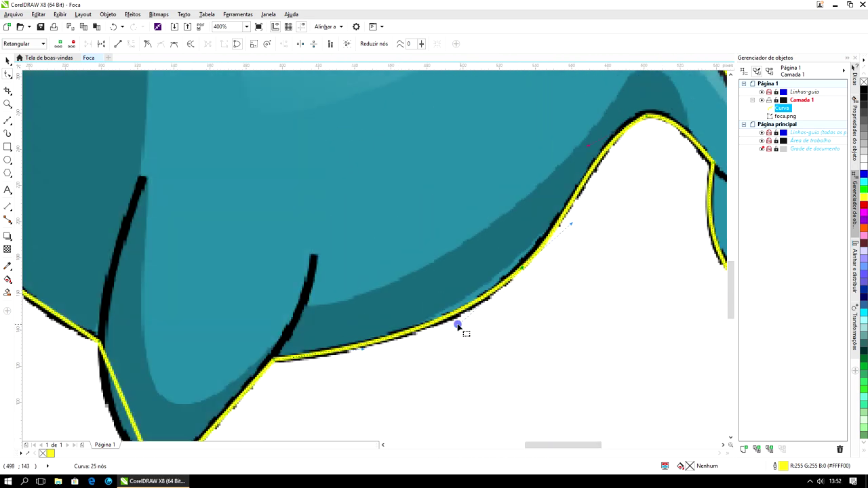
{"action": "left_click_drag", "start_coordinate": [460, 328], "coordinate": [461, 332]}
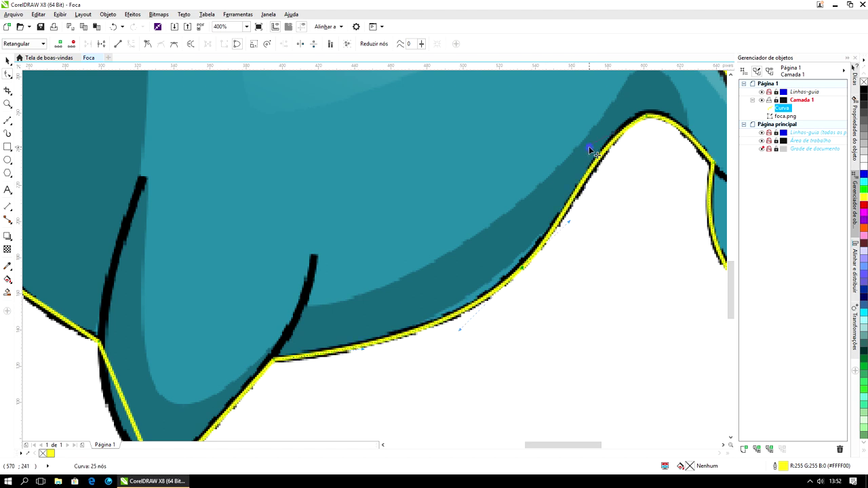
{"action": "left_click_drag", "start_coordinate": [589, 143], "coordinate": [587, 148]}
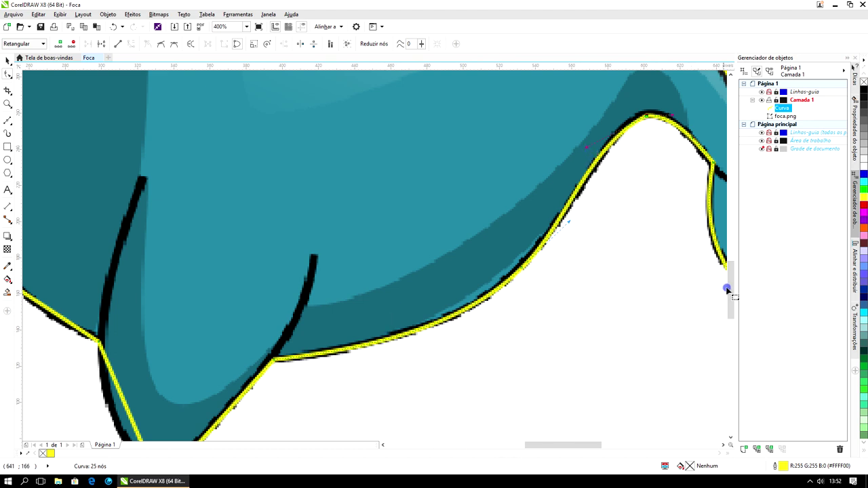
Convert the near flipper's tail-side edge into a curve and bend it slightly outward along the drawn line
{"action": "left_click_drag", "start_coordinate": [732, 290], "coordinate": [733, 307]}
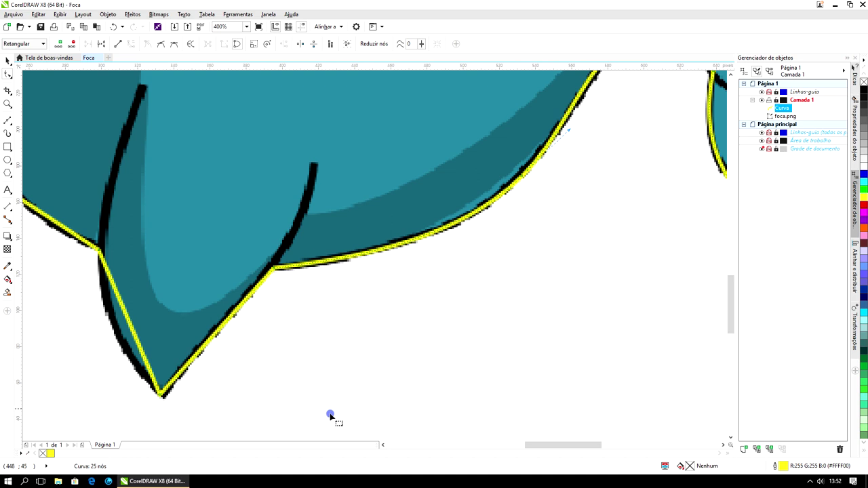
{"action": "right_click", "coordinate": [226, 320]}
{"action": "left_click", "coordinate": [226, 319]}
{"action": "right_click", "coordinate": [227, 320]}
{"action": "left_click", "coordinate": [262, 205]}
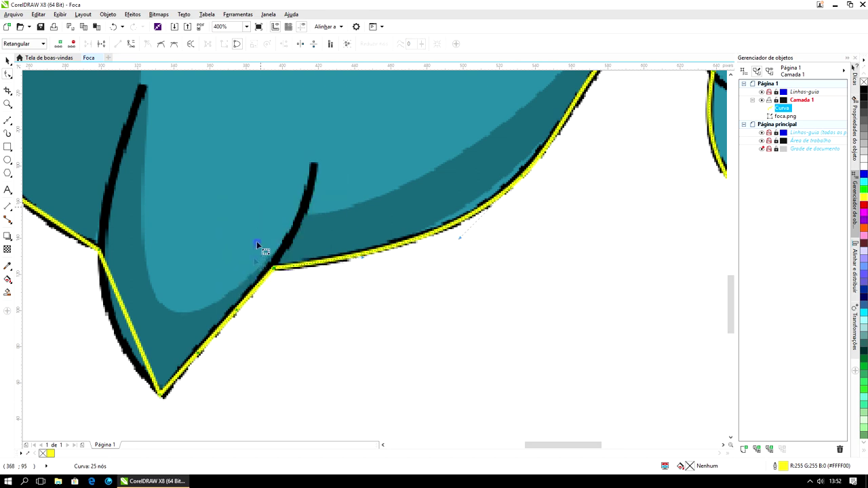
{"action": "left_click_drag", "start_coordinate": [222, 328], "coordinate": [225, 331]}
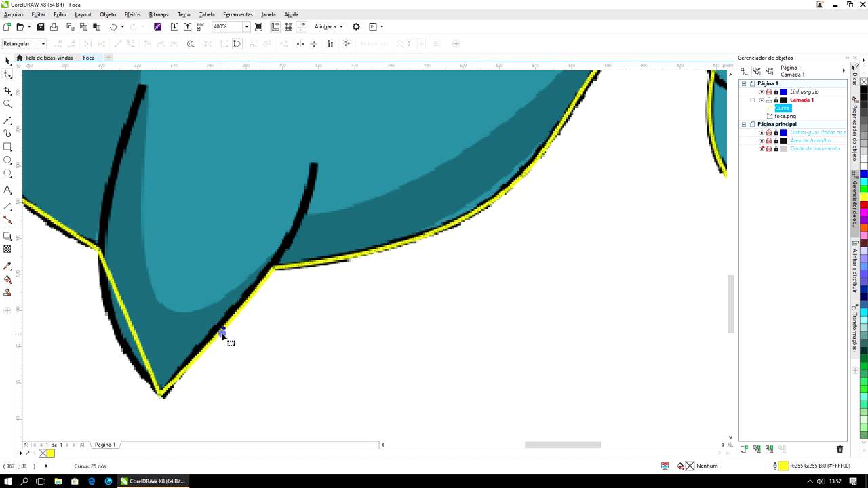
Shift the node joining the near flipper and the belly slightly onto the outline and touch up the belly curve's handle
{"action": "left_click", "coordinate": [273, 268]}
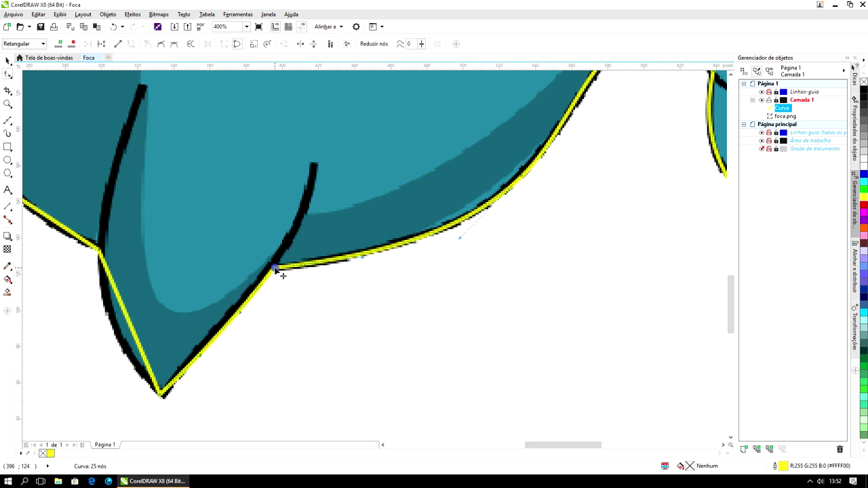
{"action": "left_click_drag", "start_coordinate": [271, 266], "coordinate": [269, 267]}
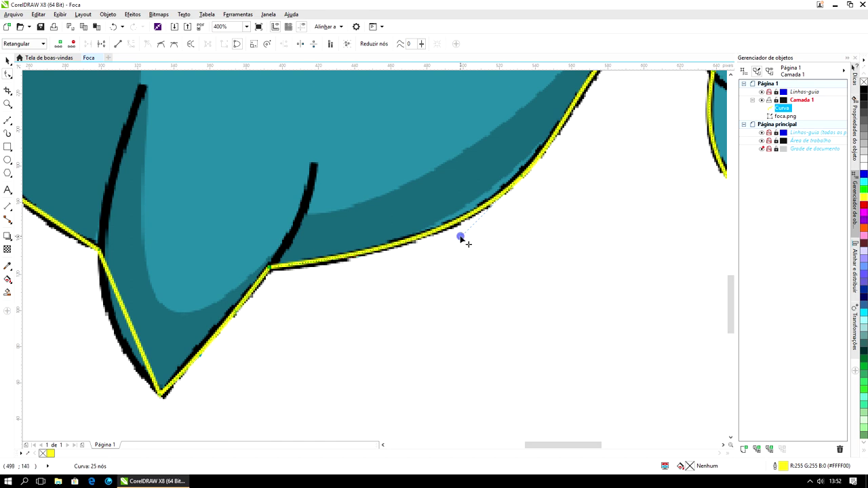
{"action": "left_click", "coordinate": [461, 239]}
{"action": "left_click", "coordinate": [270, 267]}
{"action": "left_click", "coordinate": [461, 239]}
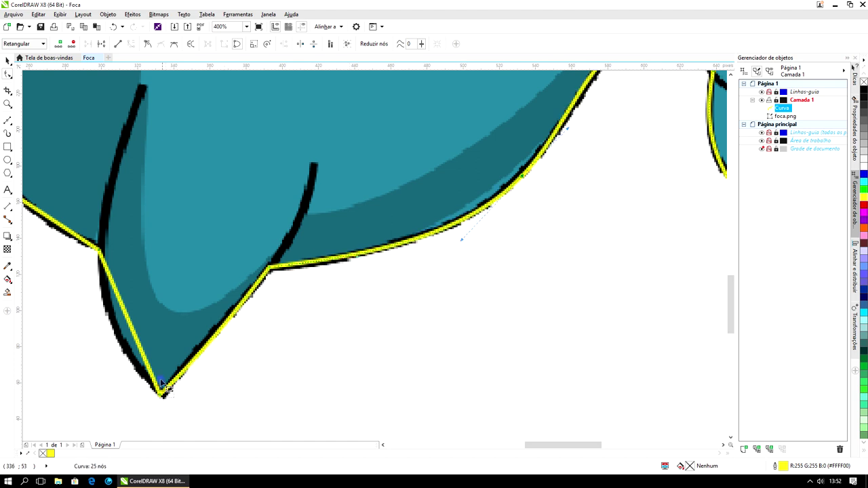
Convert the near flipper's head-side edge into a curve and bow it outward onto the drawn outline
{"action": "right_click", "coordinate": [139, 346]}
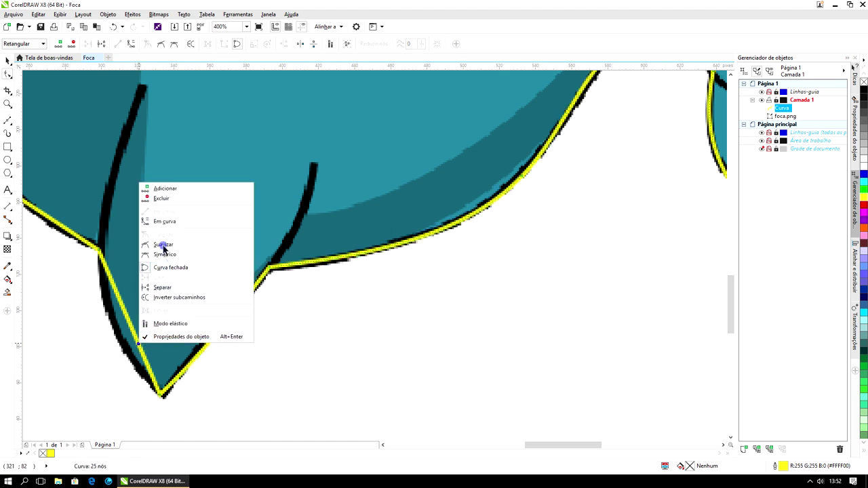
{"action": "left_click", "coordinate": [174, 222]}
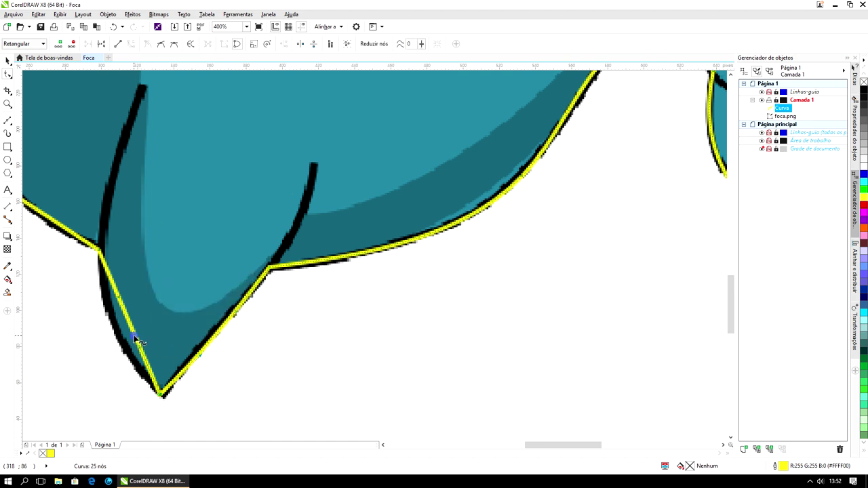
{"action": "mouse_move", "coordinate": [135, 337]}
{"action": "left_mouse_down"}
{"action": "mouse_move", "coordinate": [124, 336]}
{"action": "mouse_move", "coordinate": [127, 346]}
{"action": "left_mouse_up"}
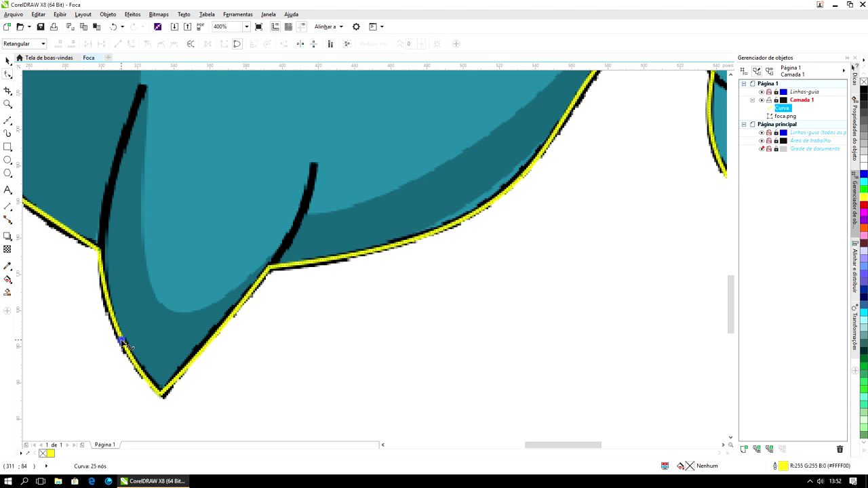
Convert the short body segment between the two flippers into a curve and bend it down to match the drawing
{"action": "left_click_drag", "start_coordinate": [552, 446], "coordinate": [522, 447]}
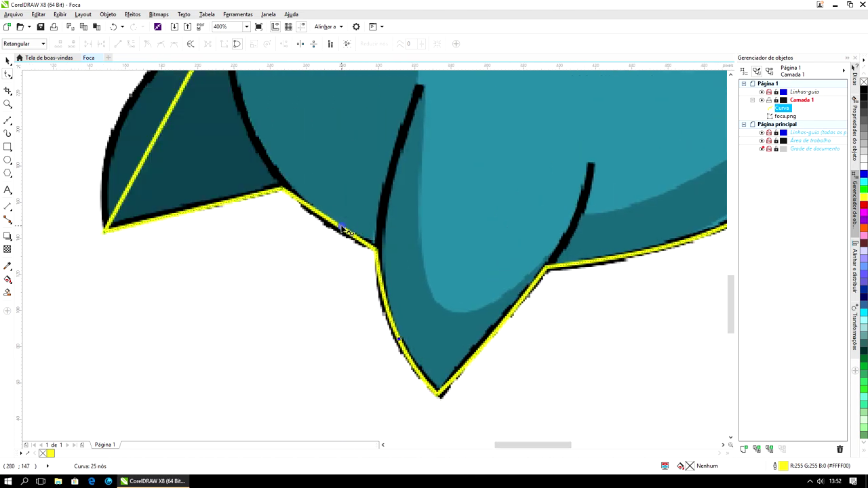
{"action": "right_click", "coordinate": [344, 231]}
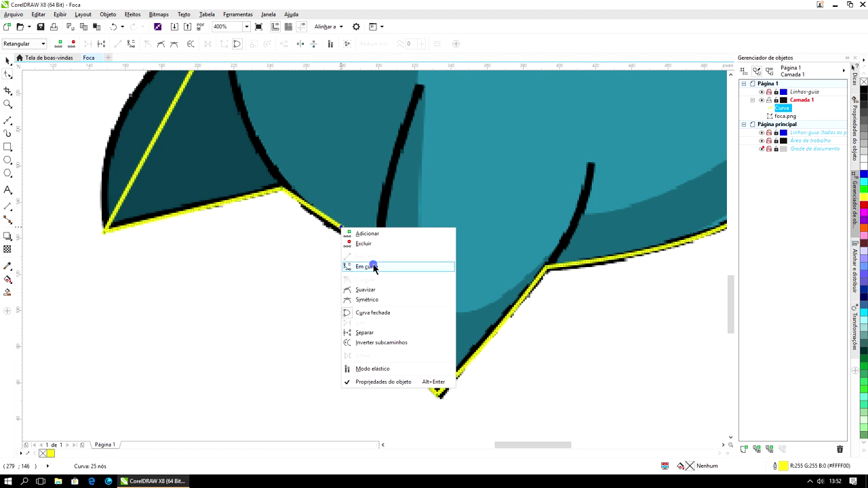
{"action": "left_click", "coordinate": [368, 269]}
{"action": "left_click_drag", "start_coordinate": [336, 228], "coordinate": [331, 229]}
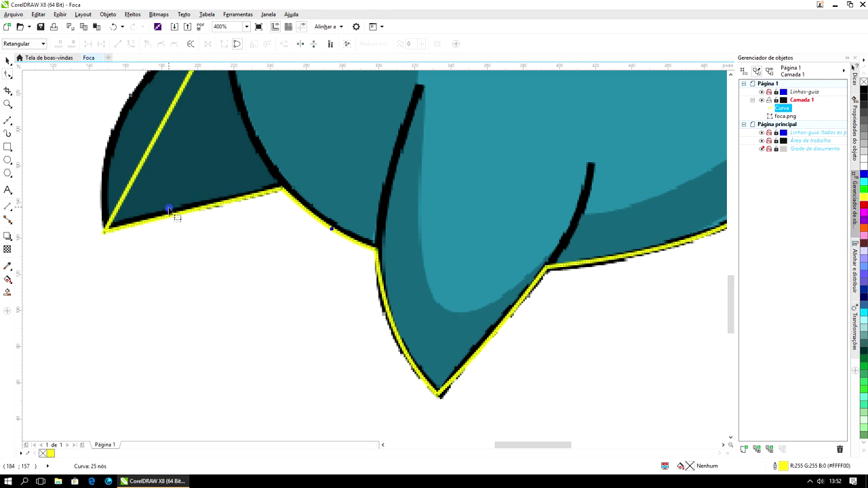
Convert the far flipper's outer edge into a curve and bow it outward onto the drawn outline
{"action": "left_click_drag", "start_coordinate": [730, 315], "coordinate": [730, 290]}
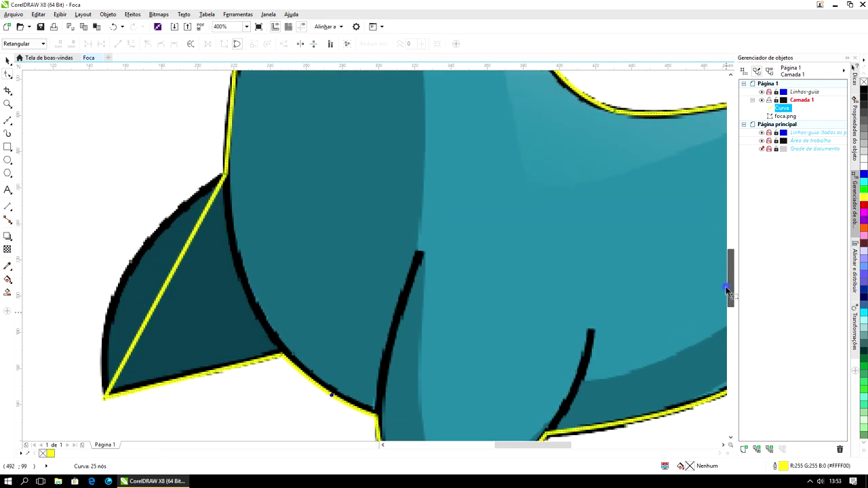
{"action": "right_click", "coordinate": [179, 263]}
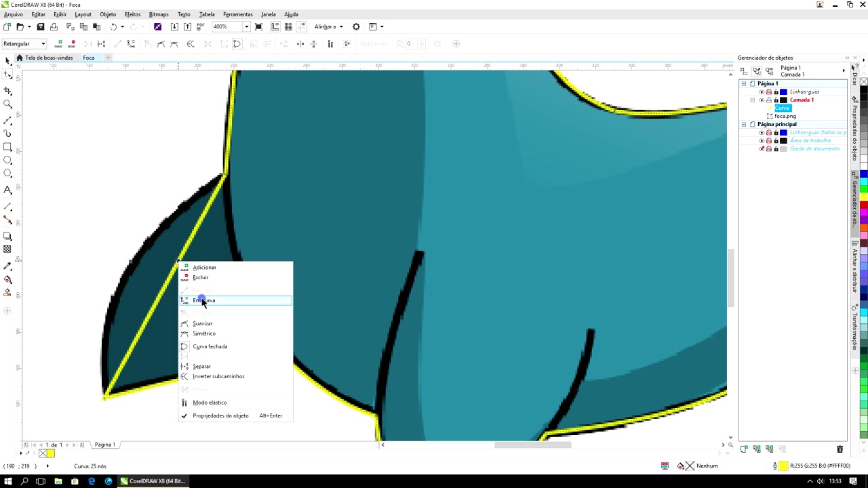
{"action": "left_click", "coordinate": [194, 300]}
{"action": "left_click_drag", "start_coordinate": [170, 280], "coordinate": [132, 264]}
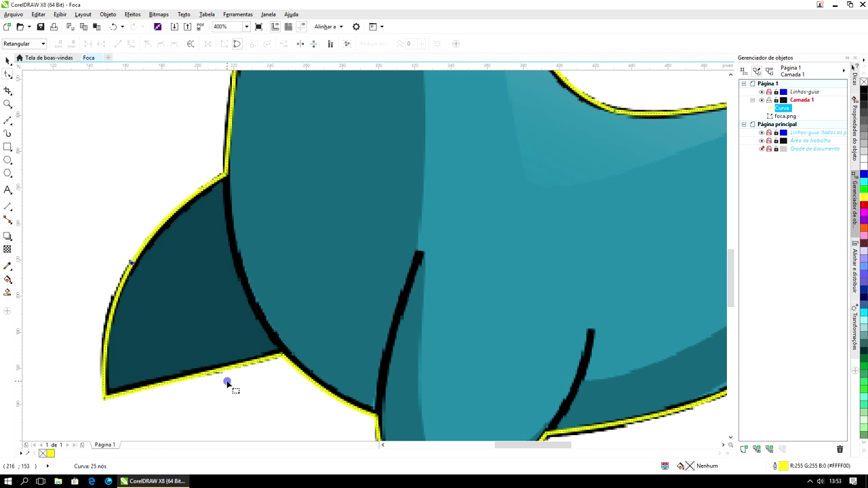
Convert the far flipper's lower edge into a curve and bend it slightly upward along the black line
{"action": "right_click", "coordinate": [193, 379]}
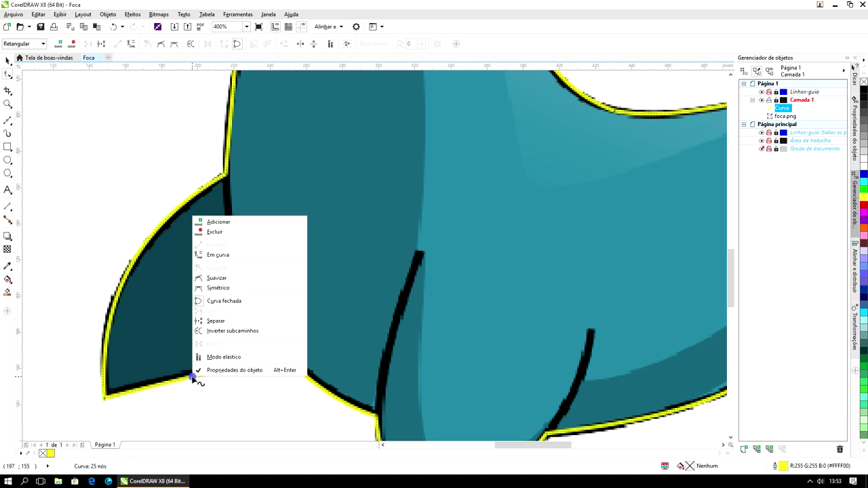
{"action": "left_click", "coordinate": [229, 254]}
{"action": "left_click_drag", "start_coordinate": [165, 386], "coordinate": [161, 383]}
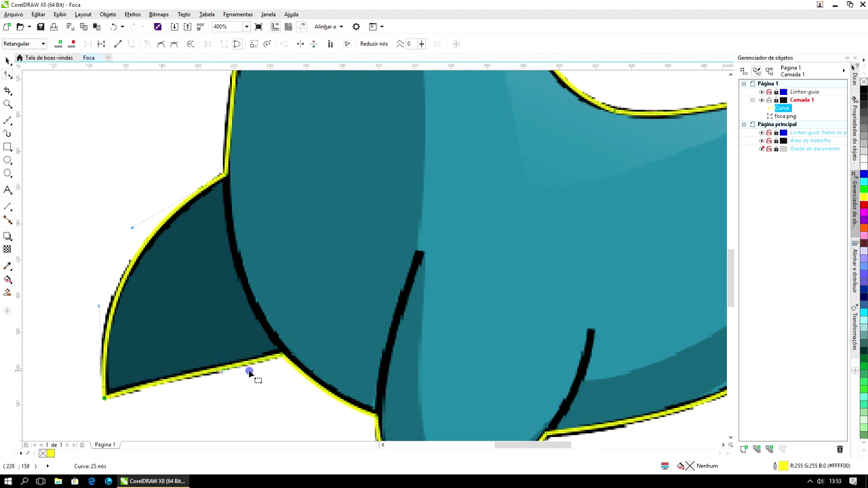
Convert the straight chest segment above the far flipper into a curve and bend its lower part outward
{"action": "left_click_drag", "start_coordinate": [737, 295], "coordinate": [733, 269]}
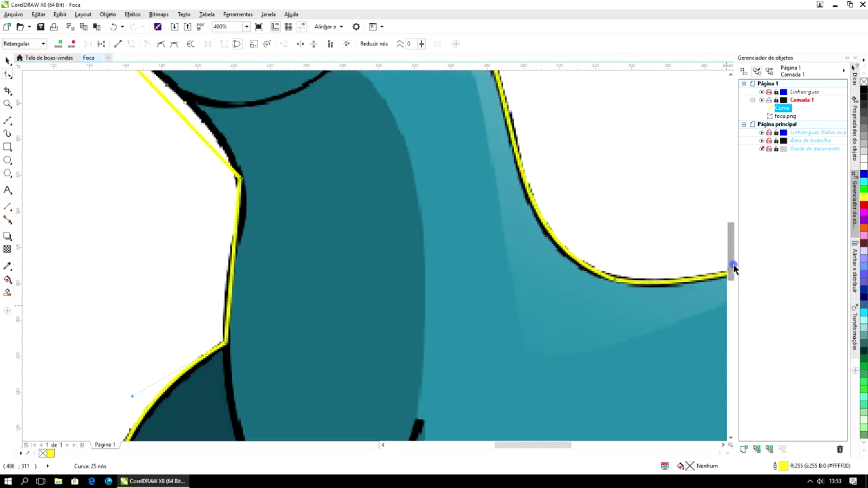
{"action": "right_click", "coordinate": [231, 270]}
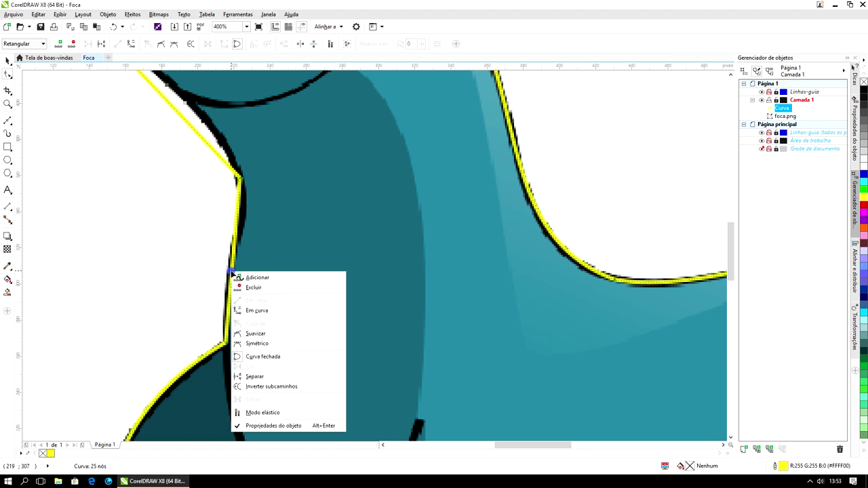
{"action": "left_click", "coordinate": [252, 308]}
{"action": "left_click_drag", "start_coordinate": [232, 280], "coordinate": [233, 286]}
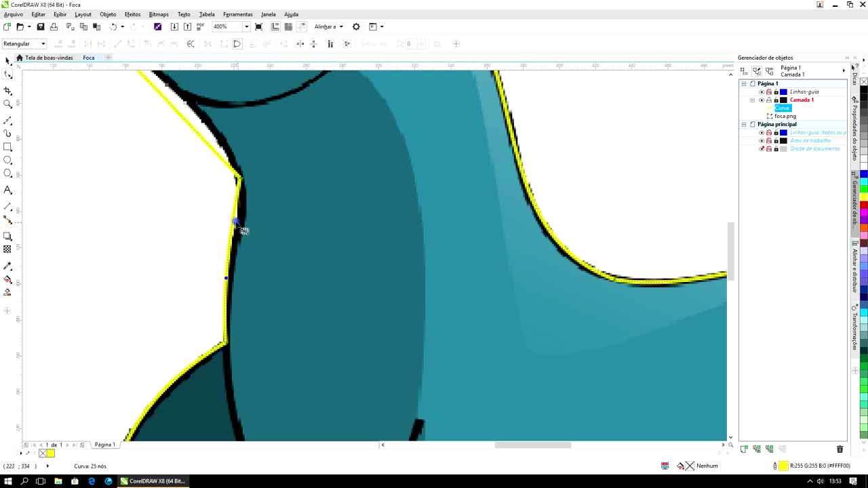
Adjust both handles of the chest curve so it follows the drawing's S-shaped outline
{"action": "left_click", "coordinate": [241, 179]}
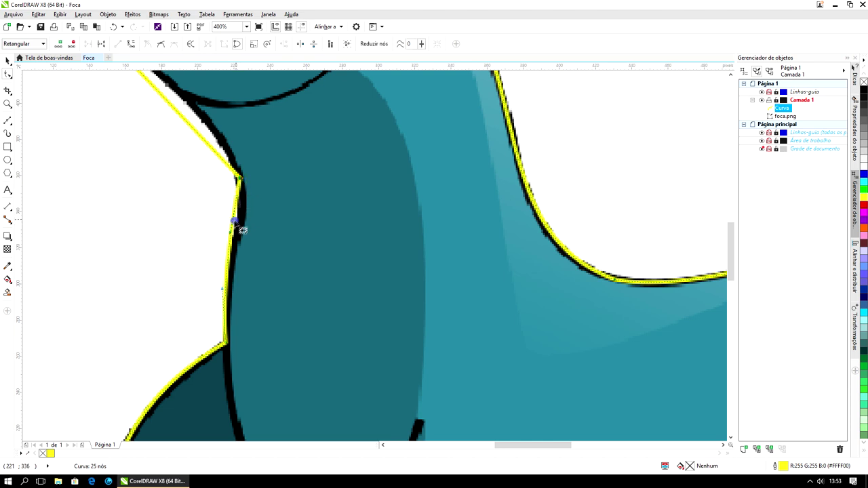
{"action": "left_click_drag", "start_coordinate": [230, 232], "coordinate": [244, 231]}
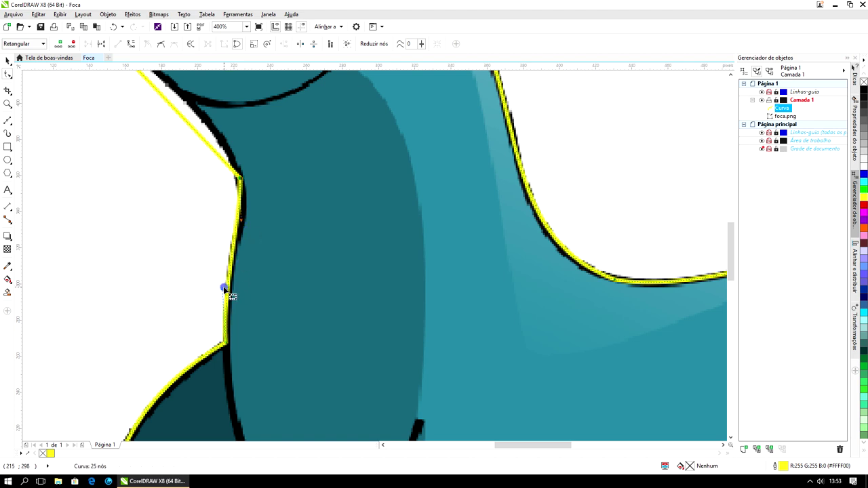
{"action": "left_click_drag", "start_coordinate": [221, 290], "coordinate": [222, 288]}
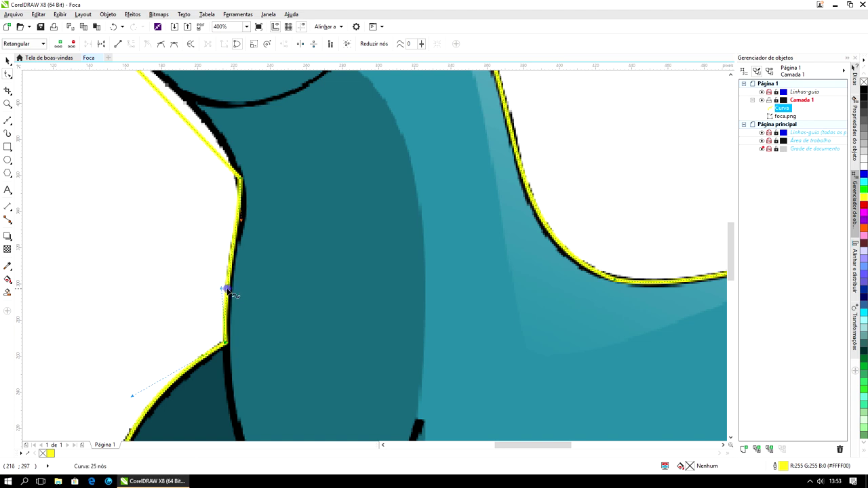
{"action": "left_click_drag", "start_coordinate": [243, 219], "coordinate": [244, 221]}
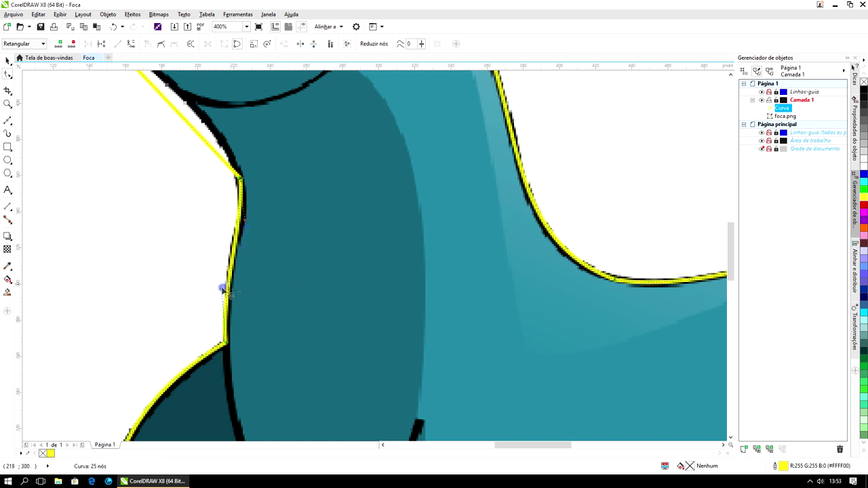
{"action": "left_click_drag", "start_coordinate": [219, 286], "coordinate": [219, 289]}
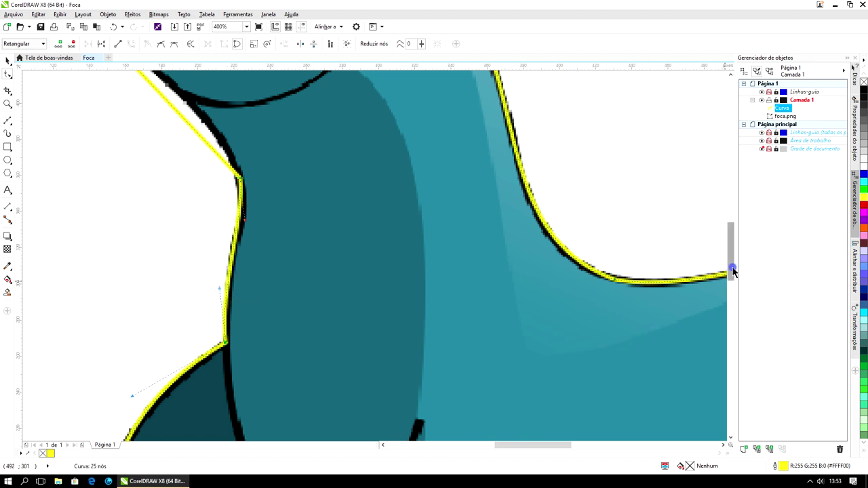
Convert the straight throat segment between the nose and the chest into a curve and bend it onto the jaw outline
{"action": "left_click_drag", "start_coordinate": [730, 269], "coordinate": [731, 243]}
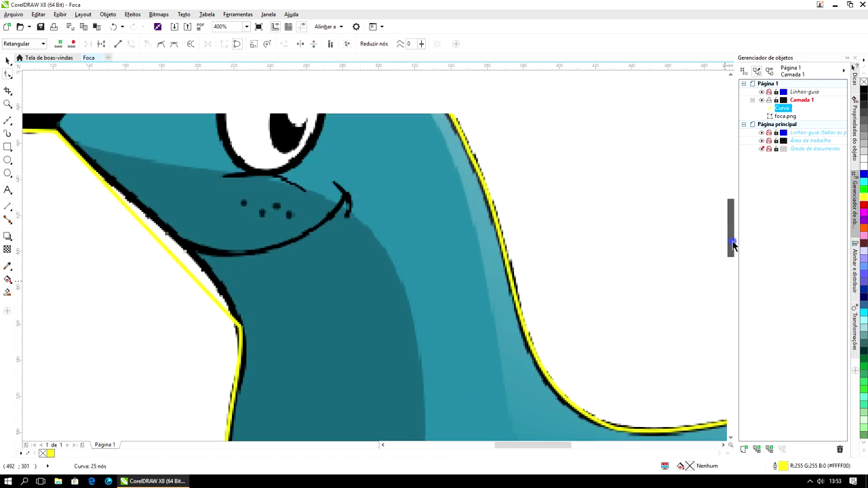
{"action": "right_click", "coordinate": [180, 265]}
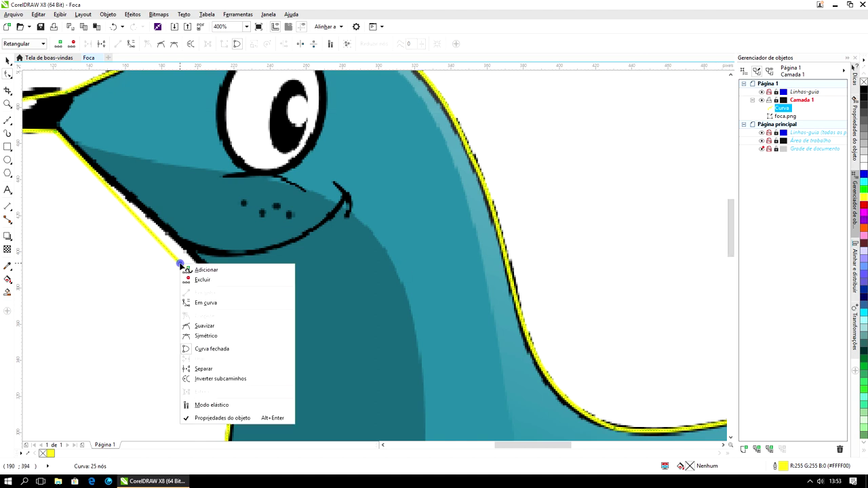
{"action": "left_click", "coordinate": [192, 300]}
{"action": "left_click_drag", "start_coordinate": [170, 254], "coordinate": [188, 254]}
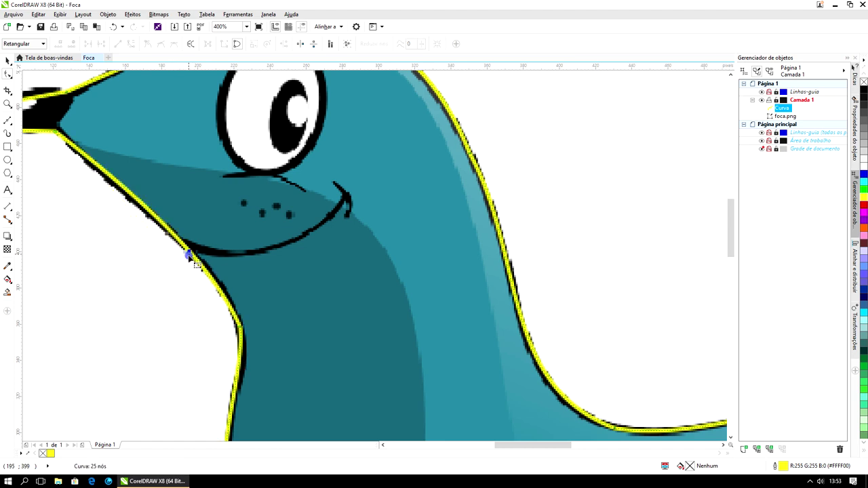
Fine-tune the throat curve's shape and lower handle to align it with the drawn jaw line
{"action": "left_click", "coordinate": [56, 134]}
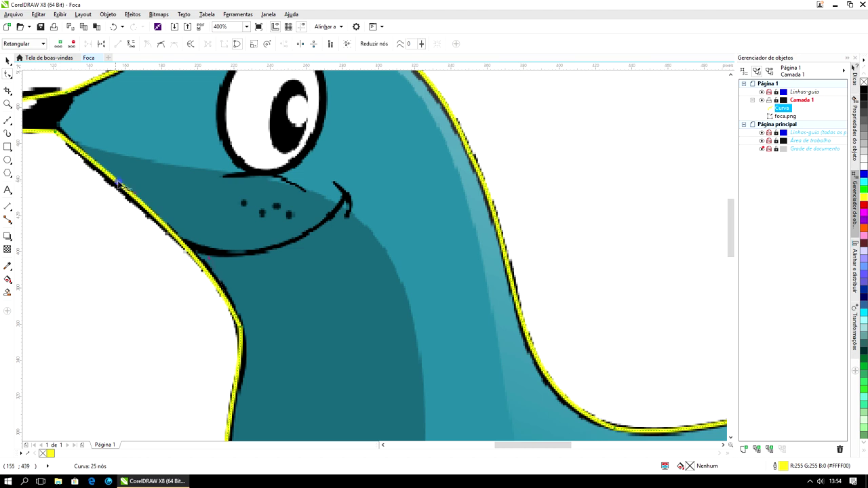
{"action": "left_click_drag", "start_coordinate": [136, 196], "coordinate": [129, 194]}
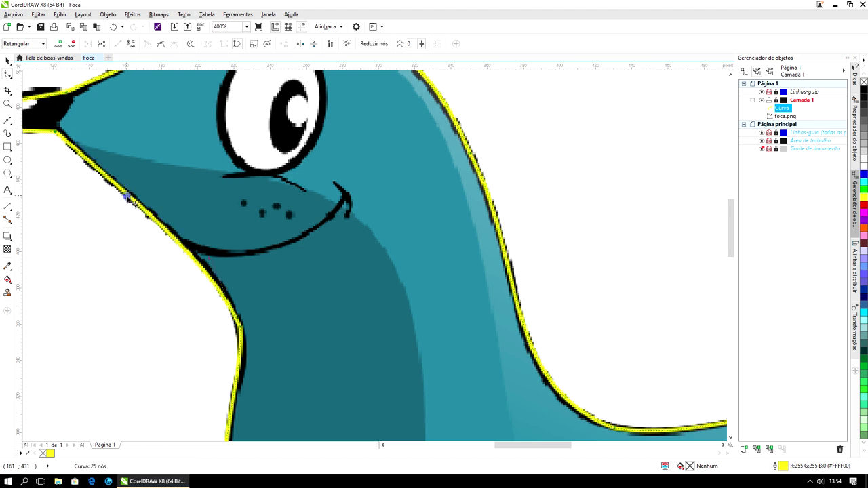
{"action": "left_click_drag", "start_coordinate": [206, 256], "coordinate": [215, 259]}
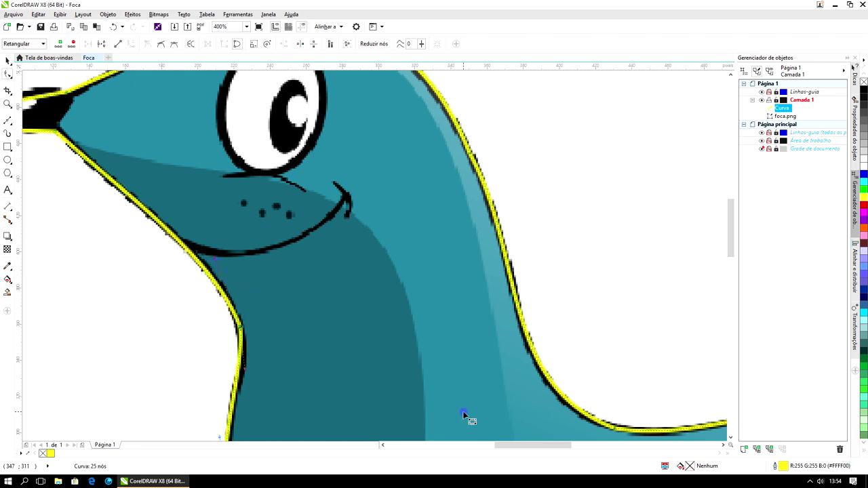
Convert the nose's underside segment into a curve and bend it slightly downward along the drawing
{"action": "left_click_drag", "start_coordinate": [548, 444], "coordinate": [526, 447]}
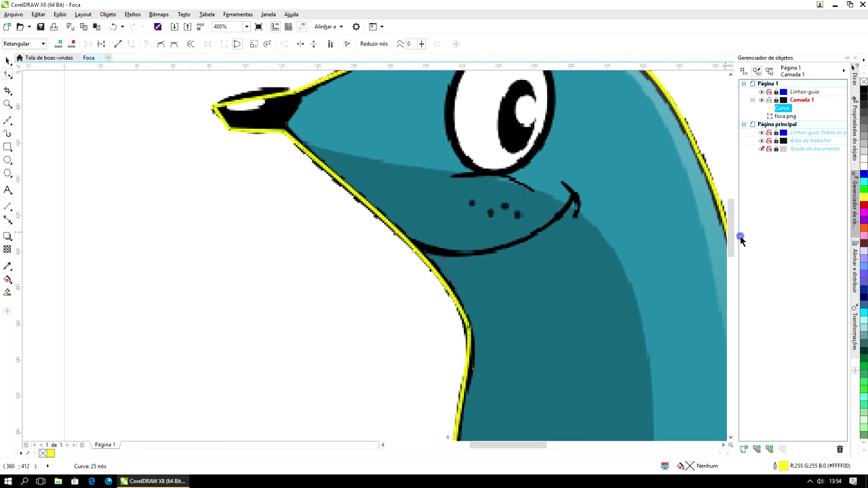
{"action": "left_click_drag", "start_coordinate": [731, 229], "coordinate": [731, 200]}
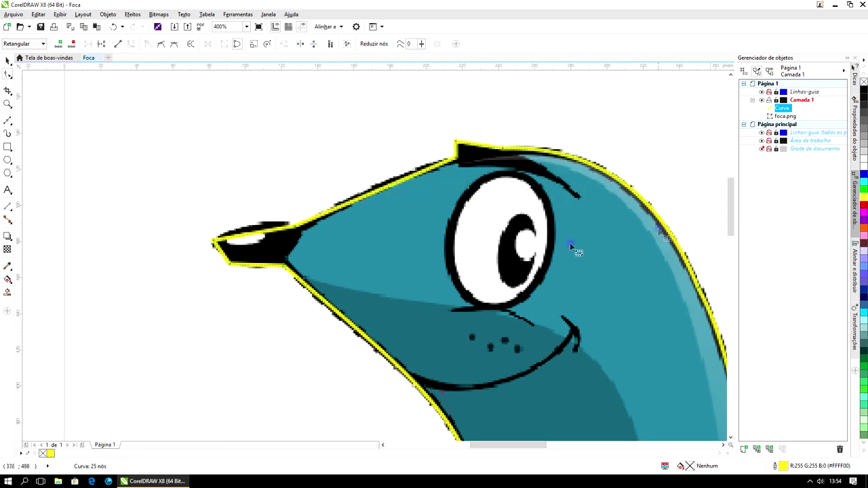
{"action": "right_click", "coordinate": [260, 265]}
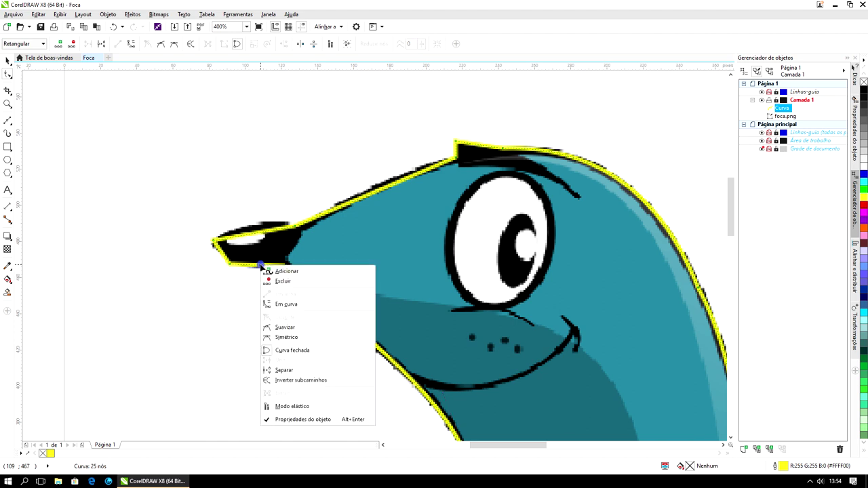
{"action": "left_click", "coordinate": [282, 302]}
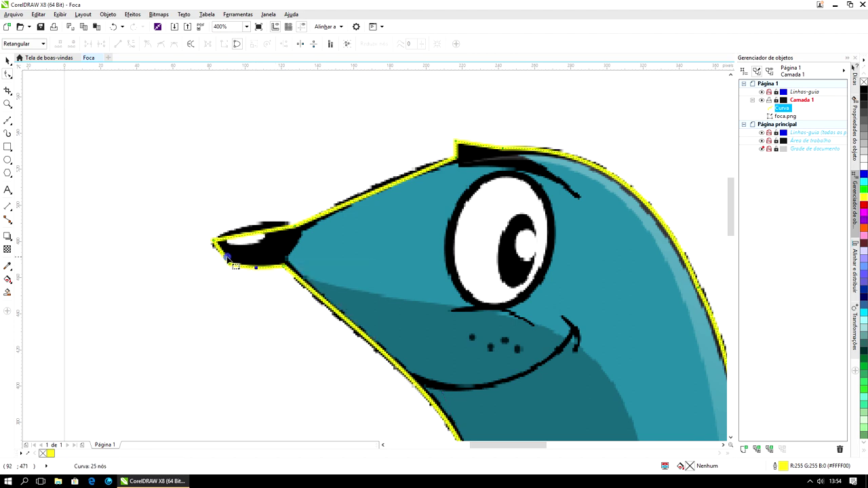
Convert the nose's top segment into a curve and bow it upward onto the drawn edge
{"action": "right_click", "coordinate": [261, 234]}
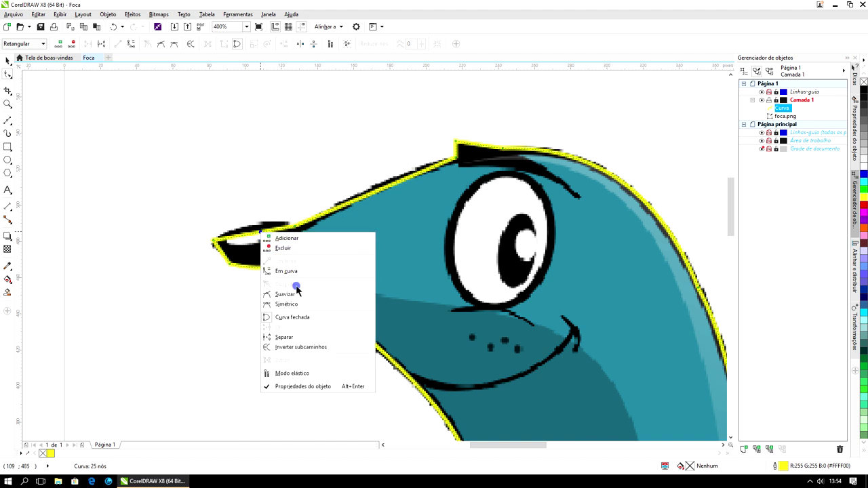
{"action": "left_click", "coordinate": [290, 271]}
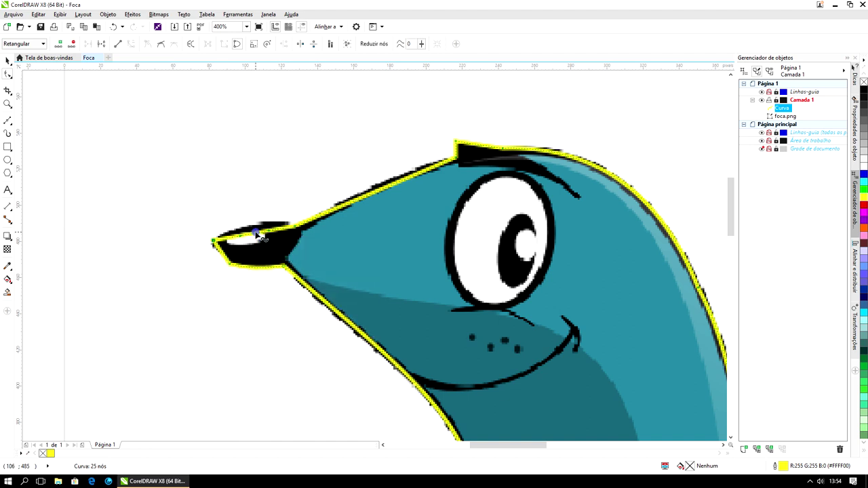
{"action": "left_click_drag", "start_coordinate": [256, 234], "coordinate": [255, 232]}
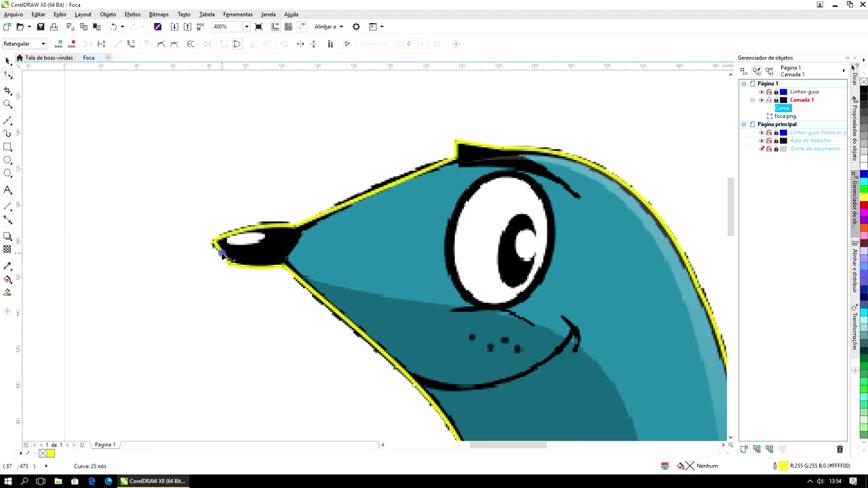
Convert the short segment at the nose's front into a curve and round it along the black edge
{"action": "right_click", "coordinate": [221, 252]}
{"action": "left_click", "coordinate": [242, 292]}
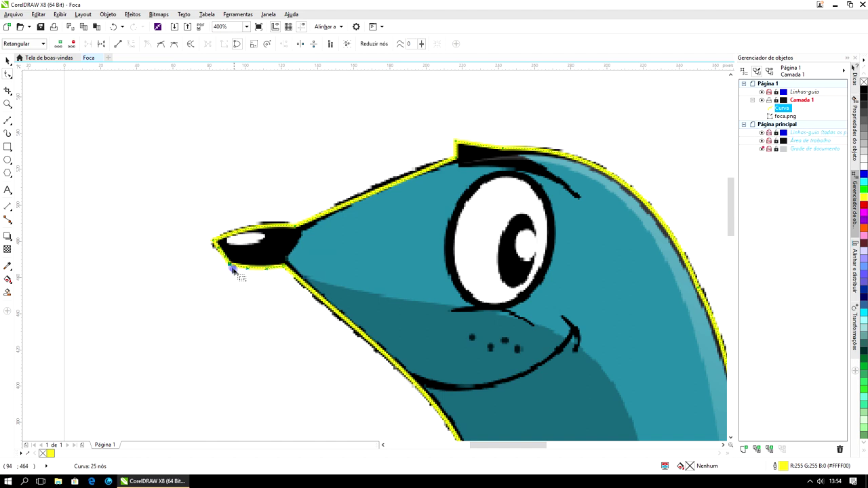
{"action": "left_click", "coordinate": [222, 252]}
{"action": "left_click", "coordinate": [227, 278]}
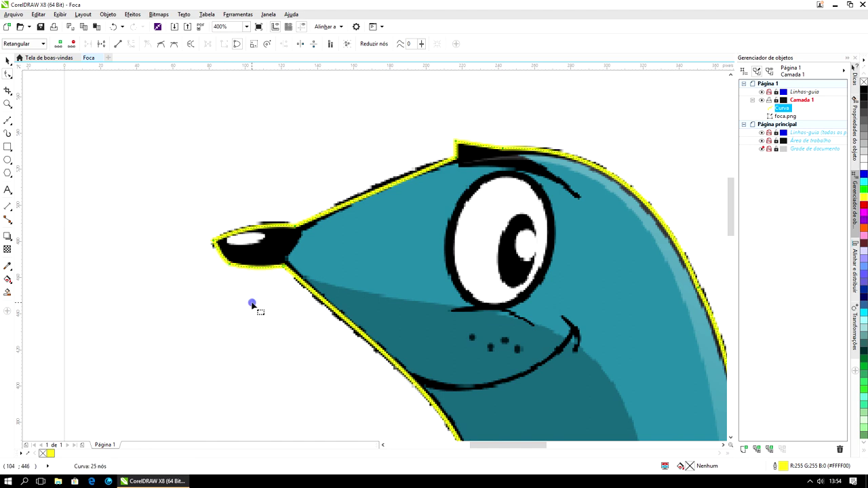
{"action": "left_click", "coordinate": [252, 303]}
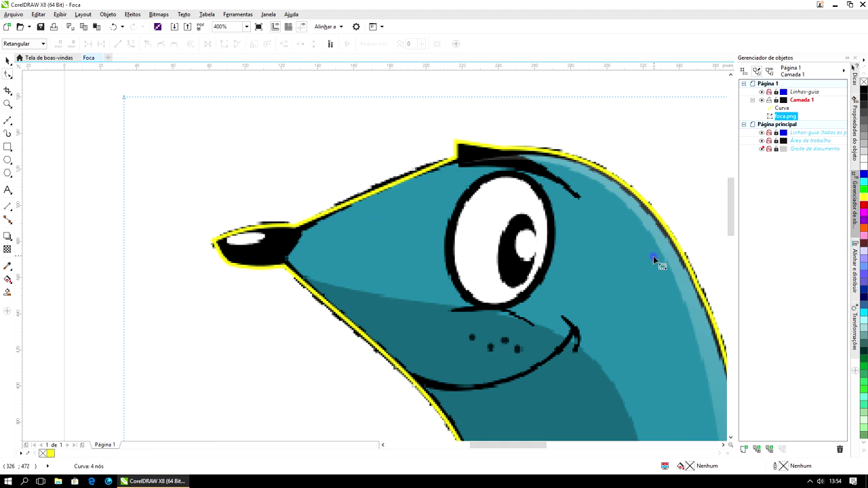
Draw a straight Bézier line about 91 px wide and 26 px high from the jaw outline to the corner of the mouth
{"action": "scroll", "coordinate": [661, 264], "scroll_direction": "down", "scroll_amount": 4}
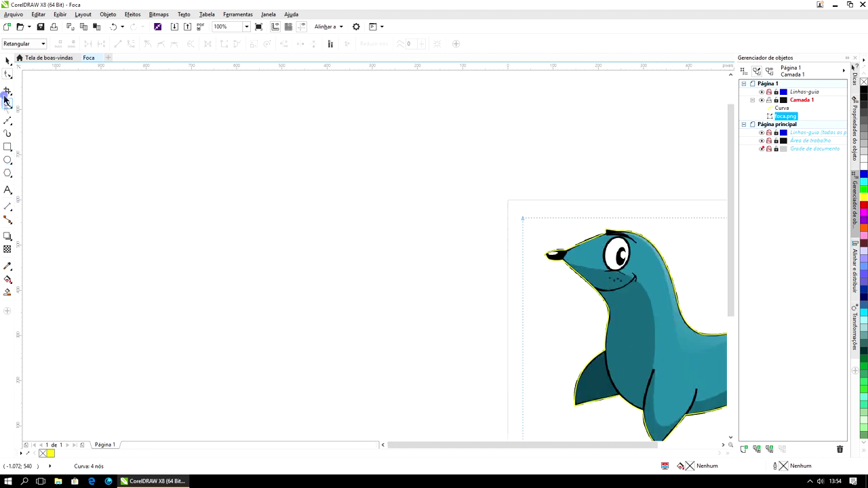
{"action": "left_click", "coordinate": [7, 60]}
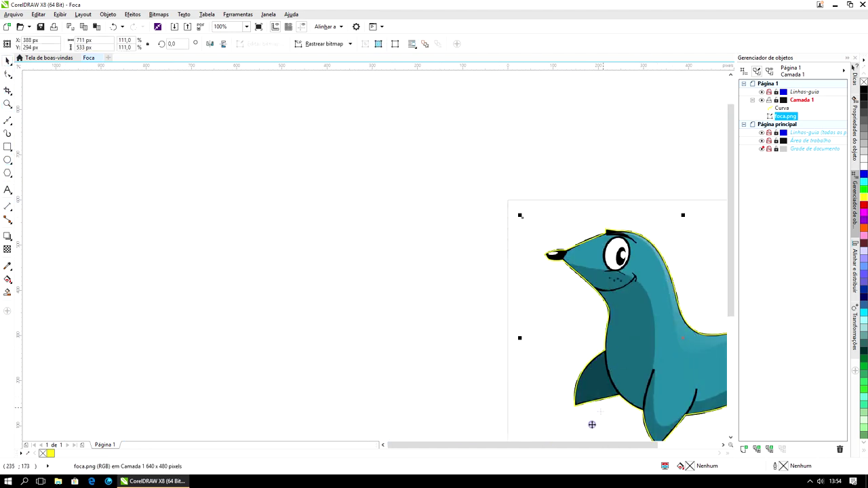
{"action": "left_click_drag", "start_coordinate": [587, 448], "coordinate": [591, 445]}
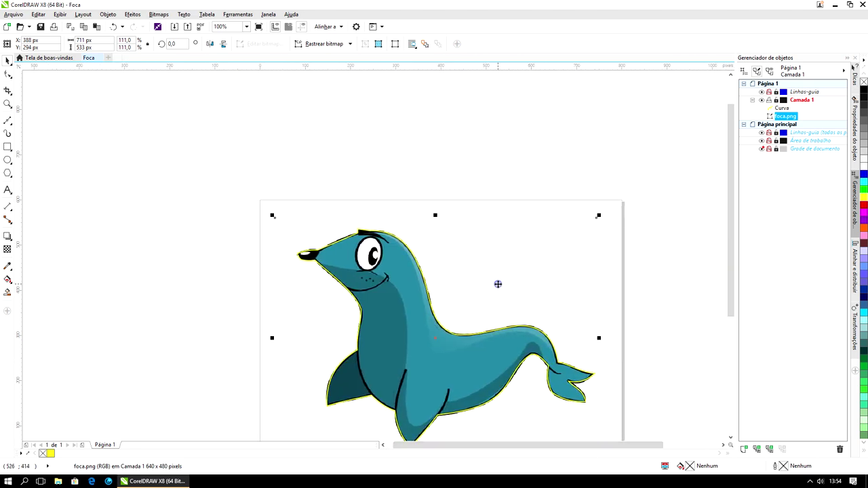
{"action": "left_click", "coordinate": [202, 247]}
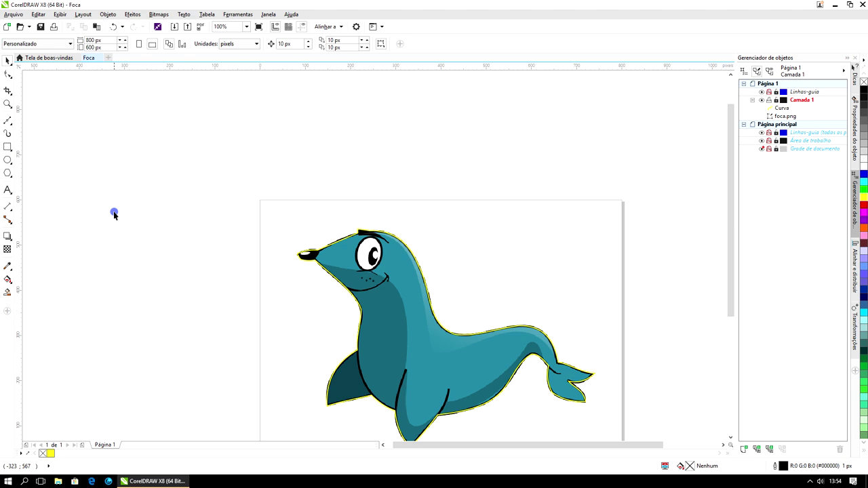
{"action": "left_click", "coordinate": [8, 120]}
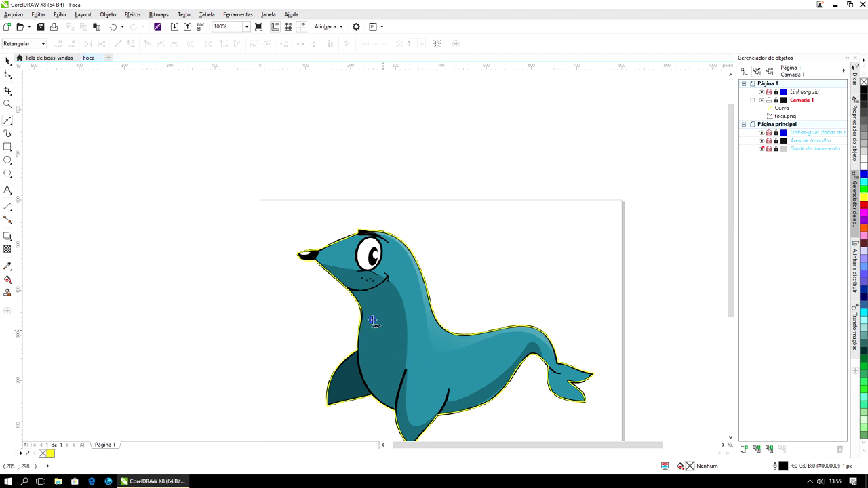
{"action": "scroll", "coordinate": [364, 306], "scroll_direction": "up", "scroll_amount": 2}
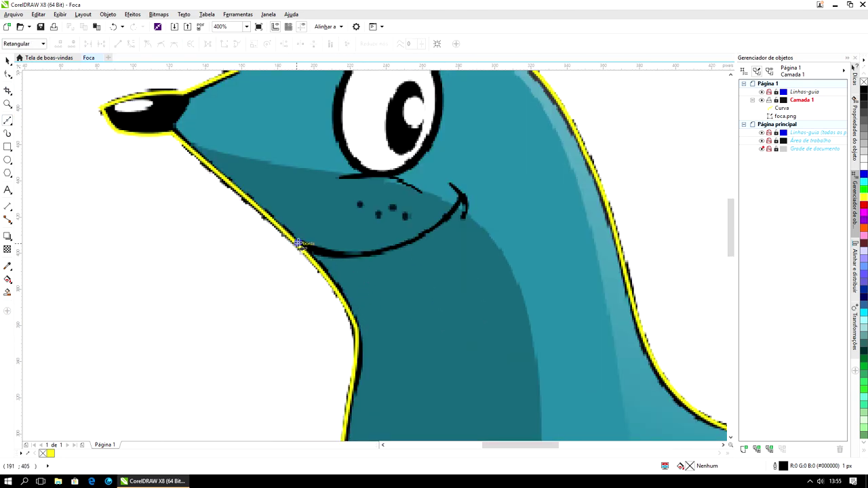
{"action": "left_click", "coordinate": [461, 196]}
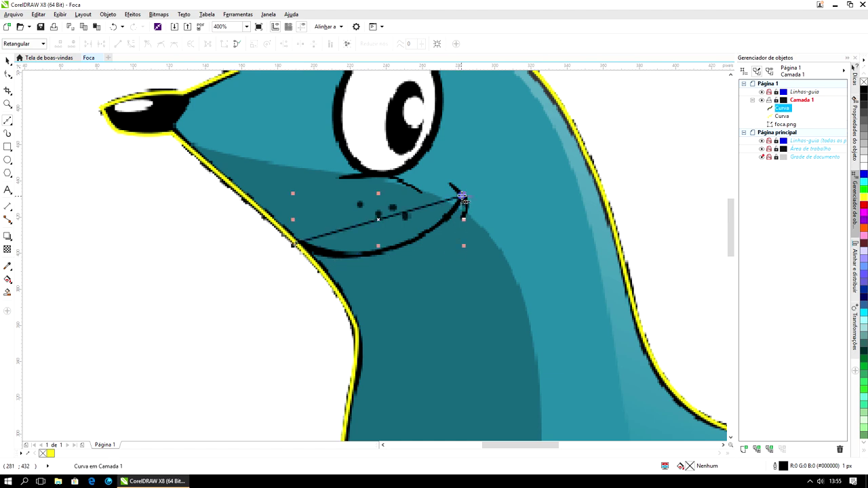
Give the mouth line a yellow outline with a width of 2 px
{"action": "left_click", "coordinate": [9, 62]}
{"action": "right_click", "coordinate": [864, 196]}
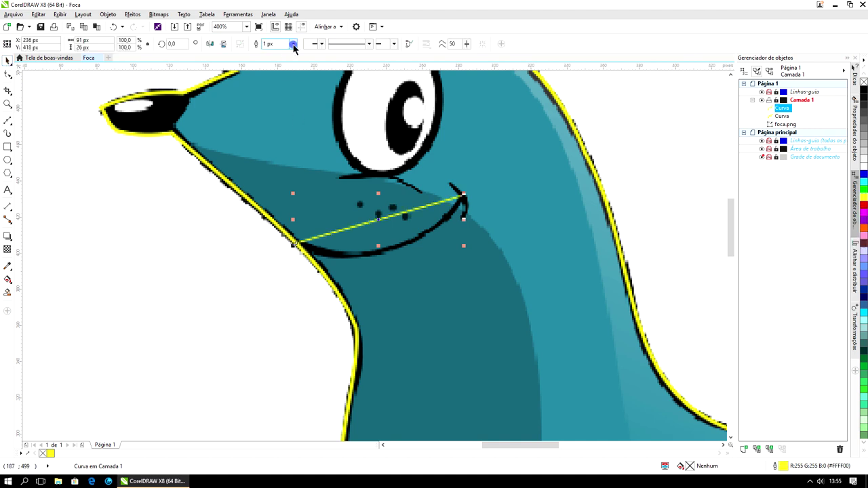
{"action": "left_click", "coordinate": [293, 44]}
{"action": "left_click", "coordinate": [285, 73]}
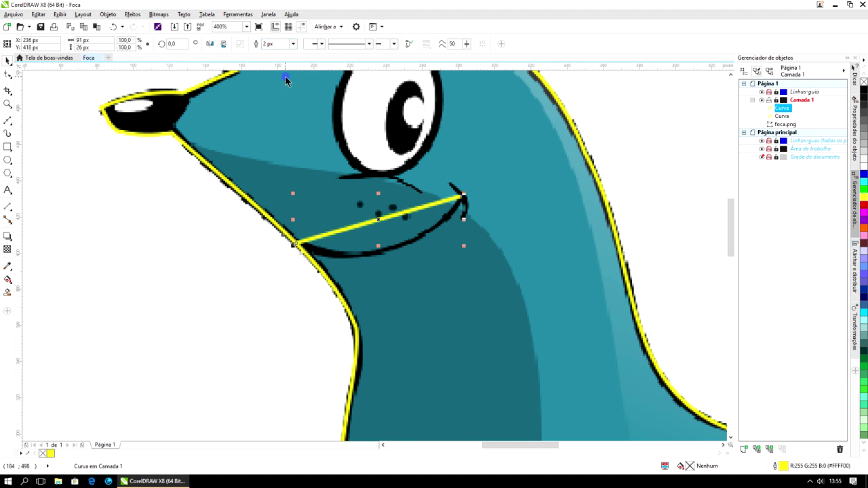
Convert the mouth line into a curve and bend it downward along the drawn smile
{"action": "left_click", "coordinate": [8, 75]}
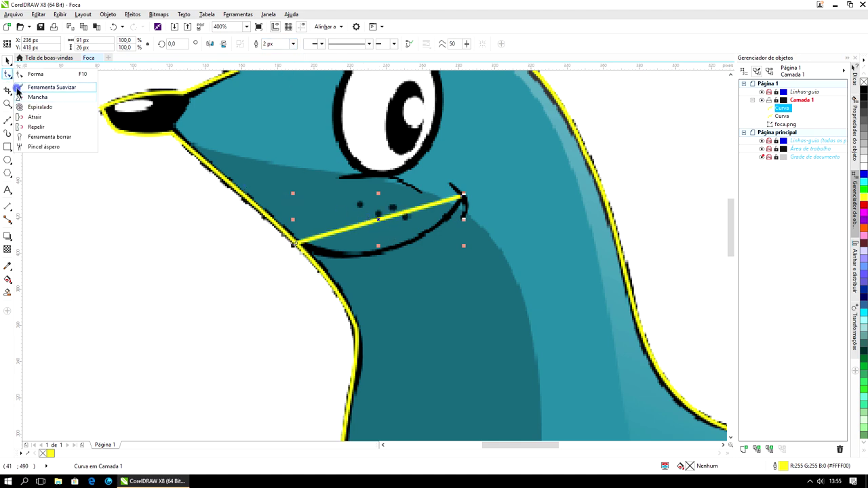
{"action": "left_click", "coordinate": [34, 75]}
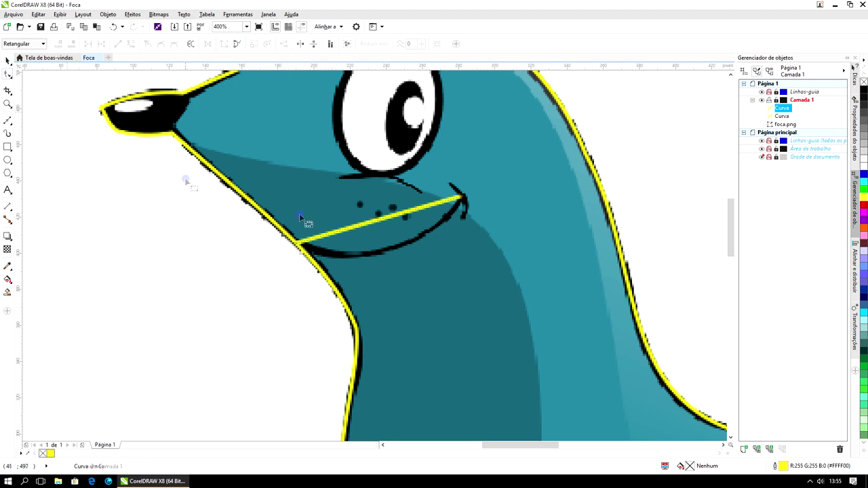
{"action": "right_click", "coordinate": [383, 219]}
{"action": "left_click", "coordinate": [394, 255]}
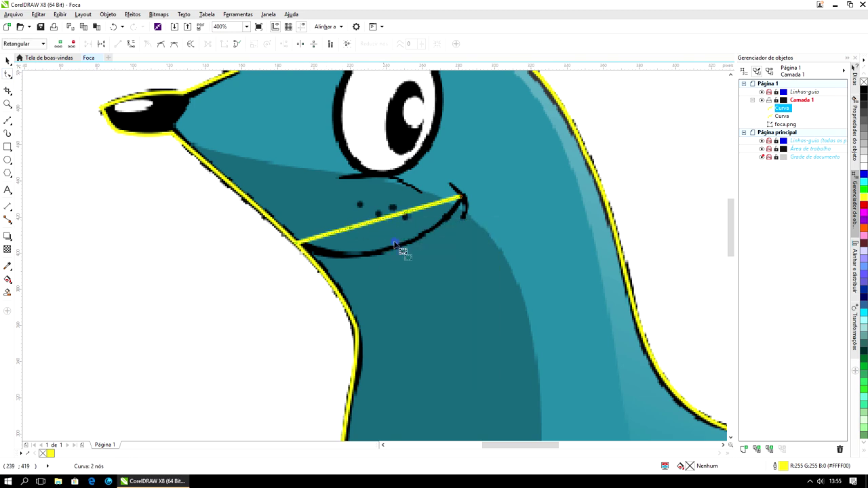
{"action": "left_click_drag", "start_coordinate": [381, 219], "coordinate": [395, 249]}
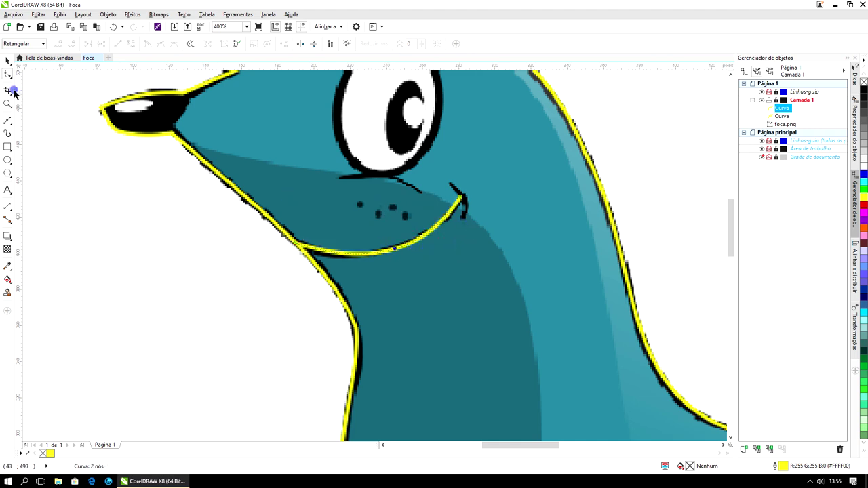
Draw a short Bézier line about 7 by 19 px across the mouth corner and give it a yellow 2 px outline
{"action": "left_click", "coordinate": [13, 125]}
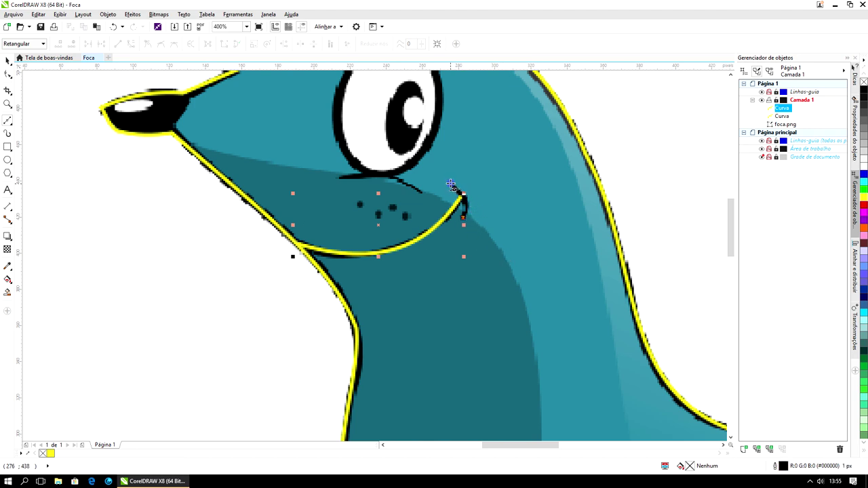
{"action": "left_click_drag", "start_coordinate": [450, 183], "coordinate": [464, 217]}
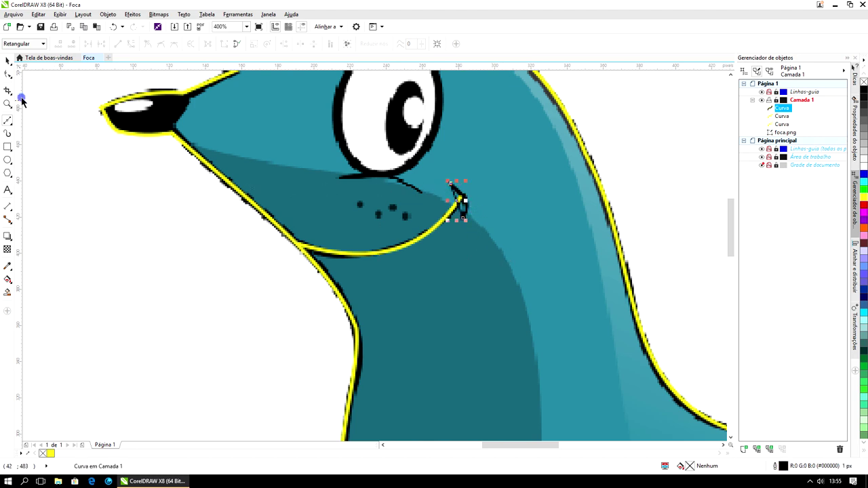
{"action": "left_click", "coordinate": [8, 60]}
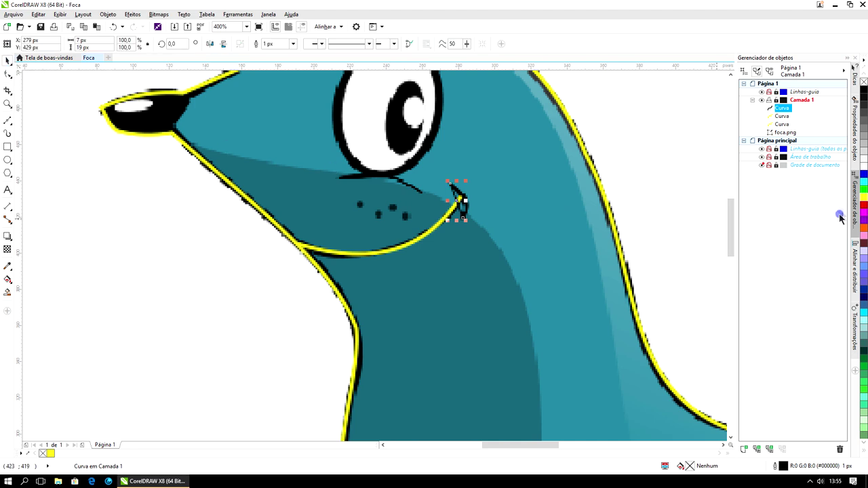
{"action": "right_click", "coordinate": [862, 197]}
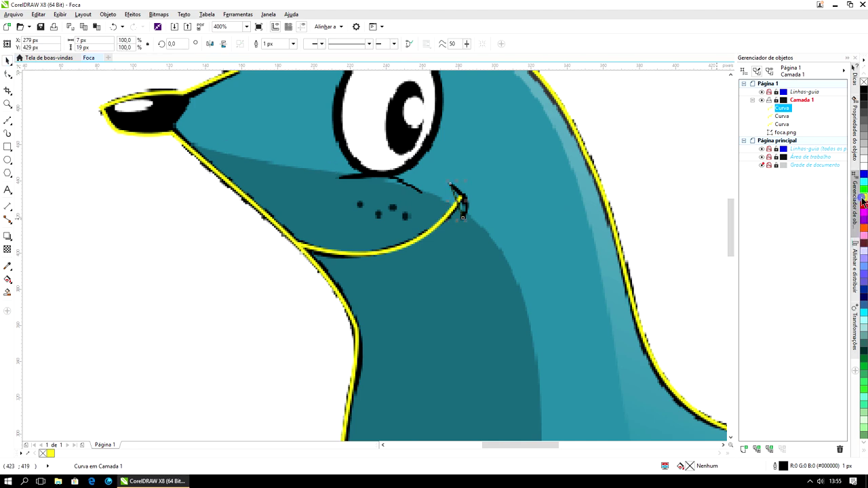
{"action": "left_click", "coordinate": [293, 43]}
{"action": "left_click", "coordinate": [283, 72]}
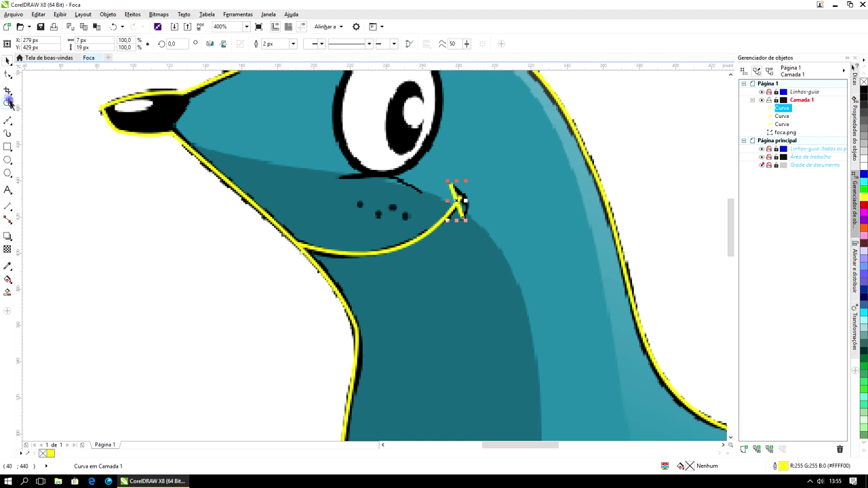
Convert the short mouth-corner line into a curve and bow it outward along the drawn crease
{"action": "left_click", "coordinate": [8, 74]}
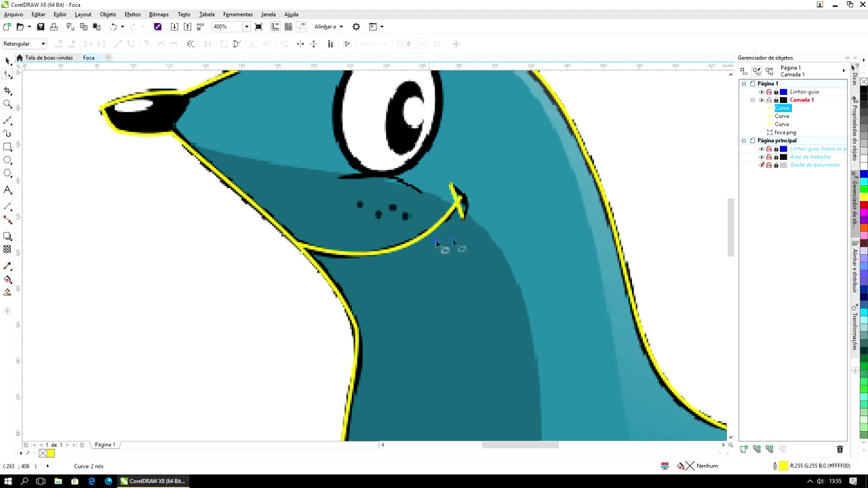
{"action": "right_click", "coordinate": [458, 204]}
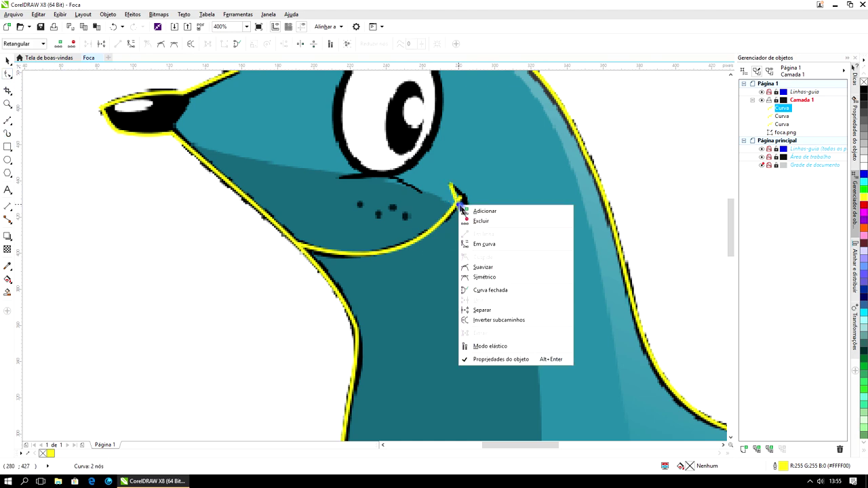
{"action": "left_click", "coordinate": [484, 245]}
{"action": "left_click_drag", "start_coordinate": [458, 203], "coordinate": [477, 213]}
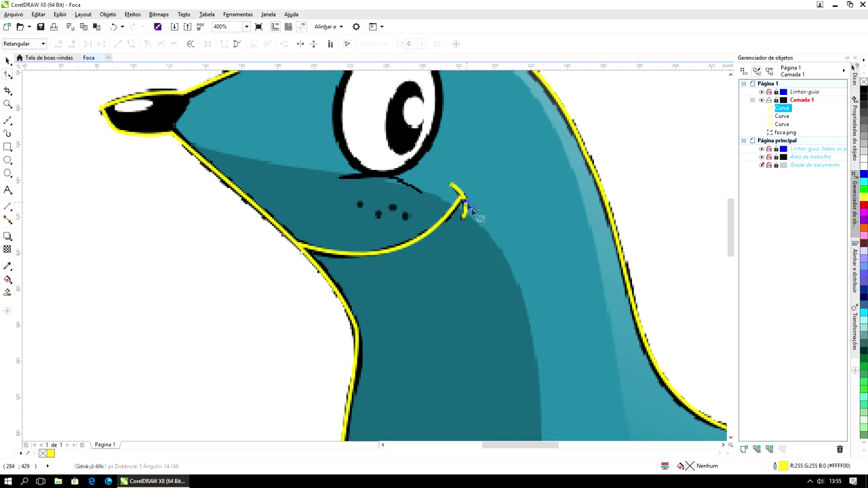
{"action": "left_click", "coordinate": [650, 177]}
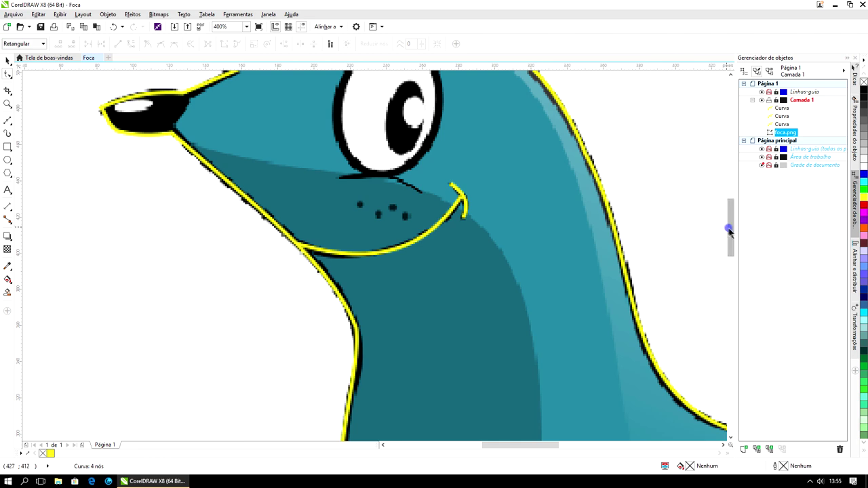
Trace the eyebrow as a closed three-node Bézier shape about 69 by 33 px and fill it with black
{"action": "left_click_drag", "start_coordinate": [728, 228], "coordinate": [736, 214]}
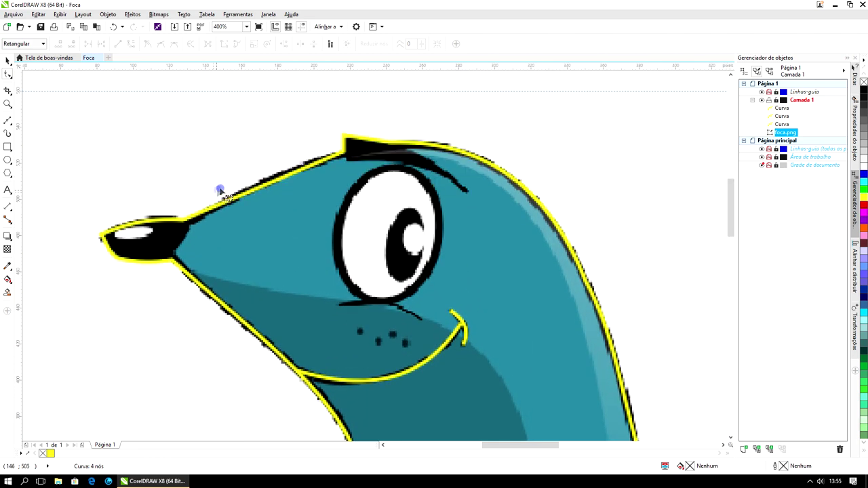
{"action": "left_click", "coordinate": [8, 120]}
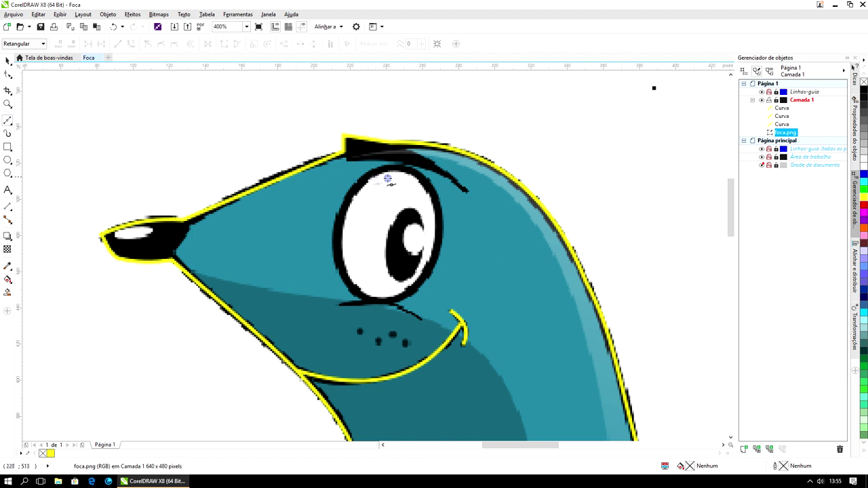
{"action": "left_click", "coordinate": [345, 137]}
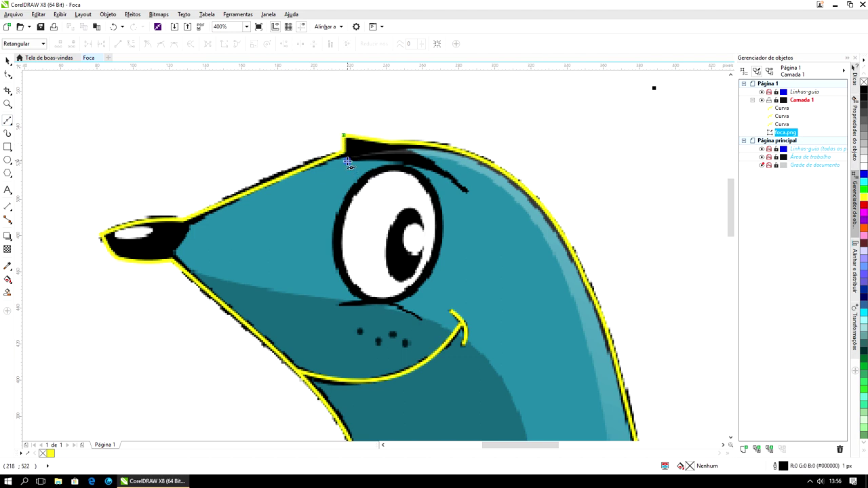
{"action": "left_click", "coordinate": [347, 162]}
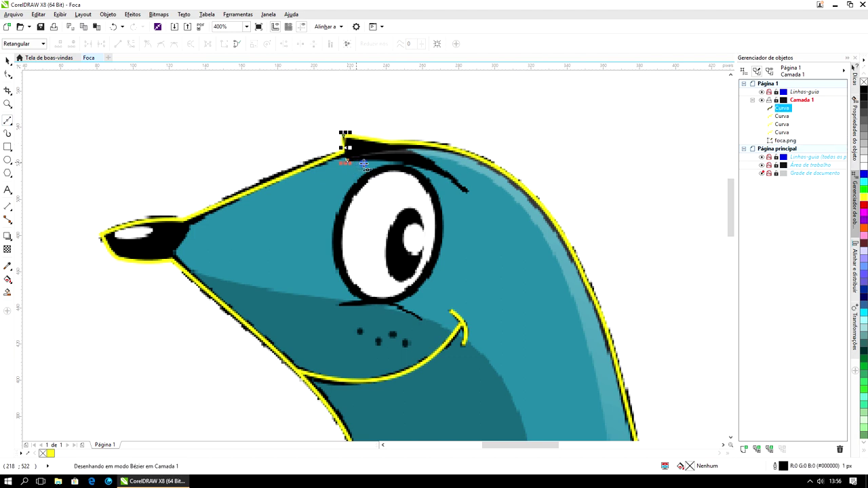
{"action": "left_click", "coordinate": [468, 195]}
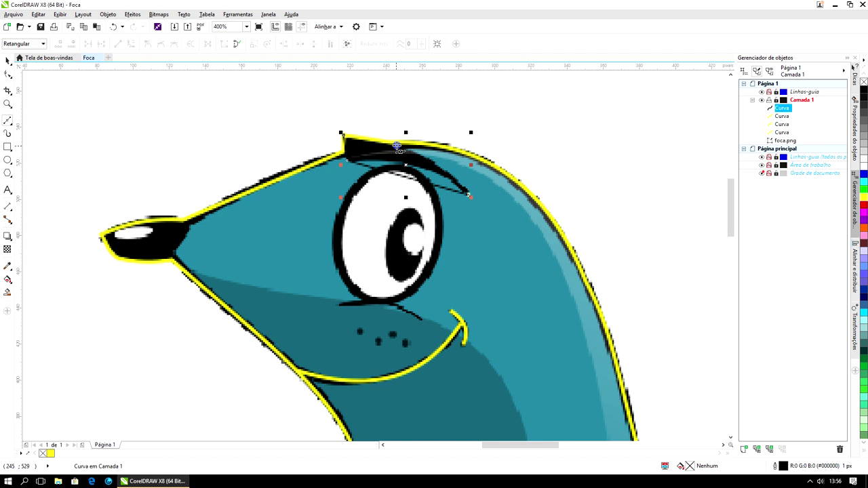
{"action": "left_click", "coordinate": [344, 135]}
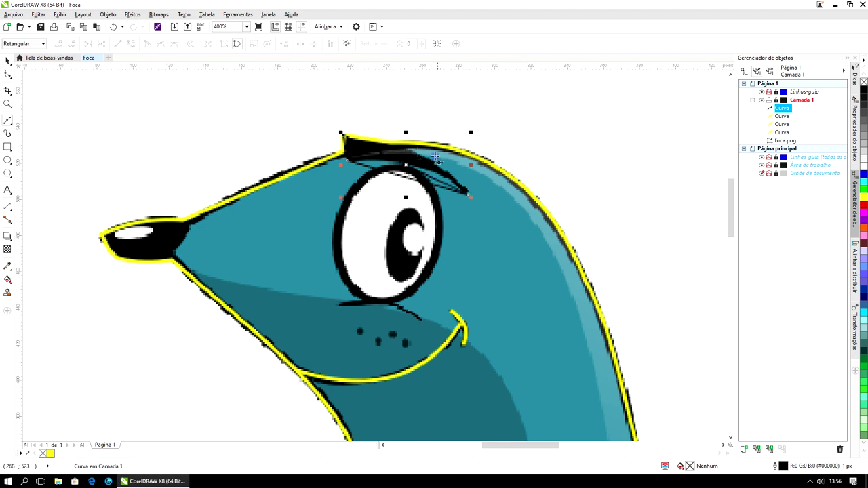
{"action": "left_click", "coordinate": [9, 61]}
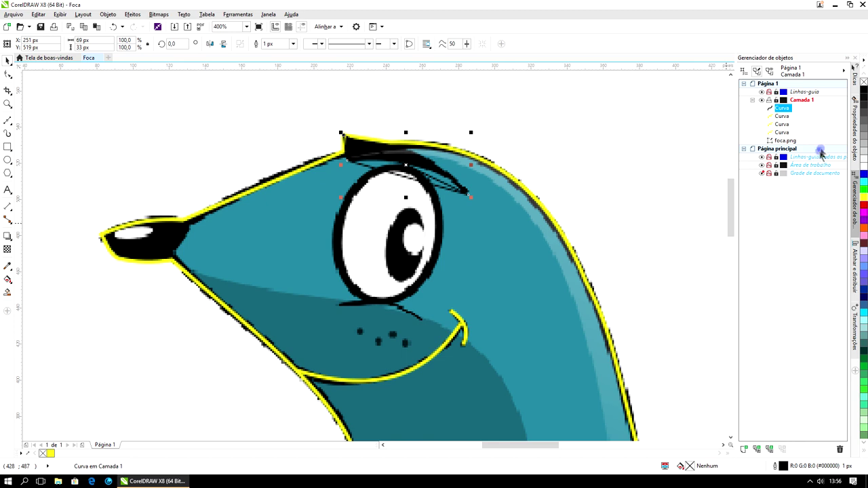
{"action": "left_click", "coordinate": [865, 97]}
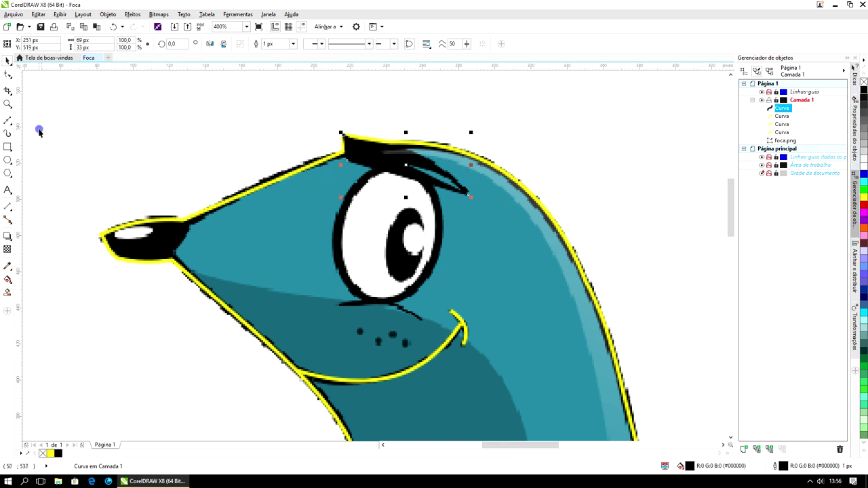
Convert the eyebrow's long upper segment into a curve and bow it upward onto the drawn brow edge
{"action": "left_click", "coordinate": [9, 76]}
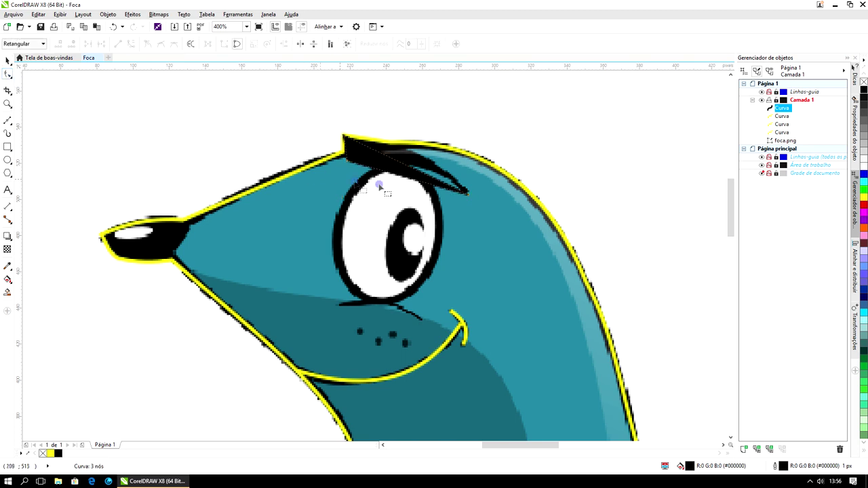
{"action": "right_click", "coordinate": [420, 173]}
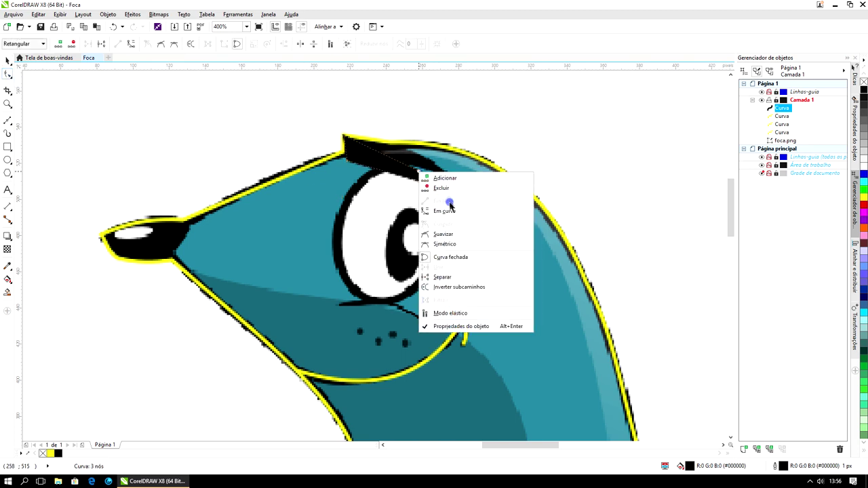
{"action": "left_click", "coordinate": [444, 207]}
{"action": "left_click_drag", "start_coordinate": [409, 167], "coordinate": [423, 160]}
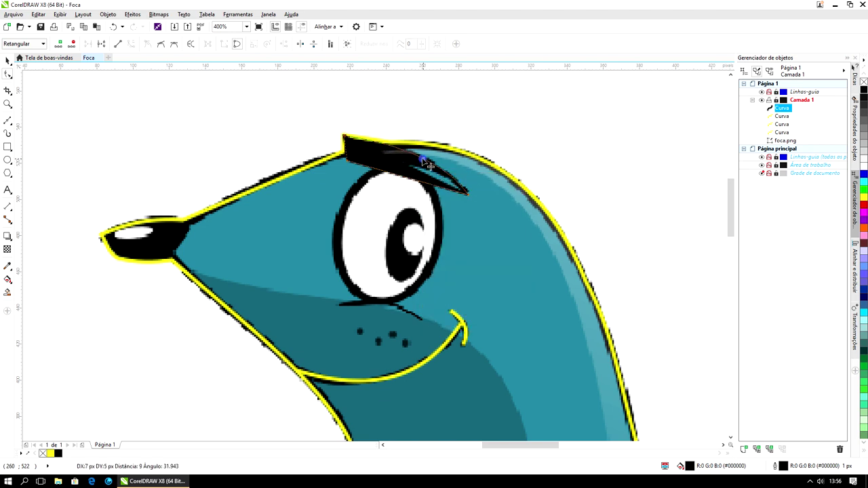
{"action": "left_click_drag", "start_coordinate": [424, 160], "coordinate": [428, 163]}
Try the Aramado simples, Aramado and Rascunho view modes, and set the display to Aperfeiçoado
{"action": "scroll", "coordinate": [427, 162], "scroll_direction": "up", "scroll_amount": 2}
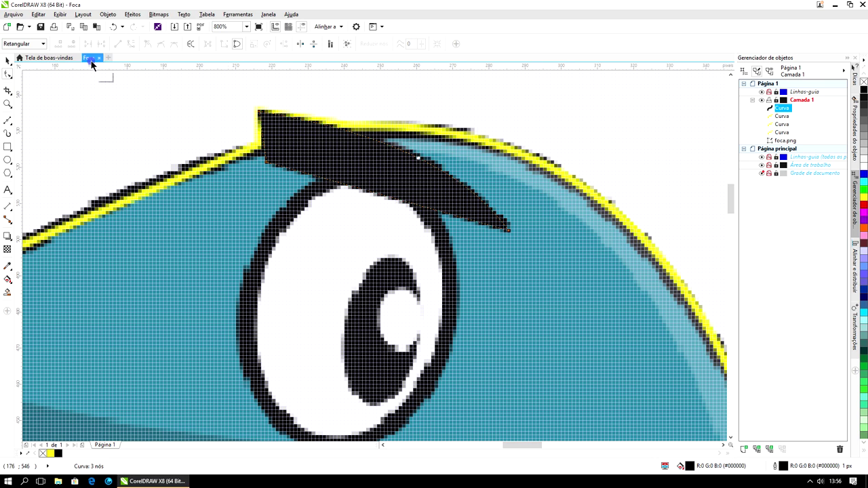
{"action": "left_click", "coordinate": [60, 15]}
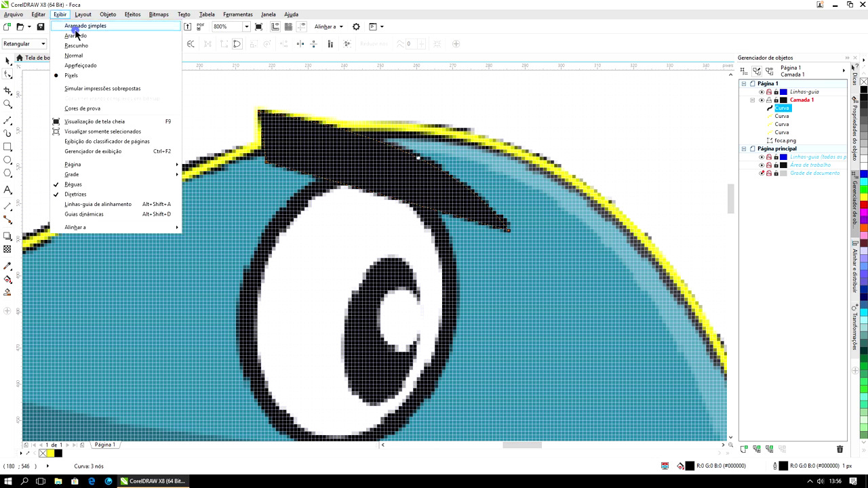
{"action": "left_click", "coordinate": [75, 26]}
{"action": "left_click", "coordinate": [61, 15]}
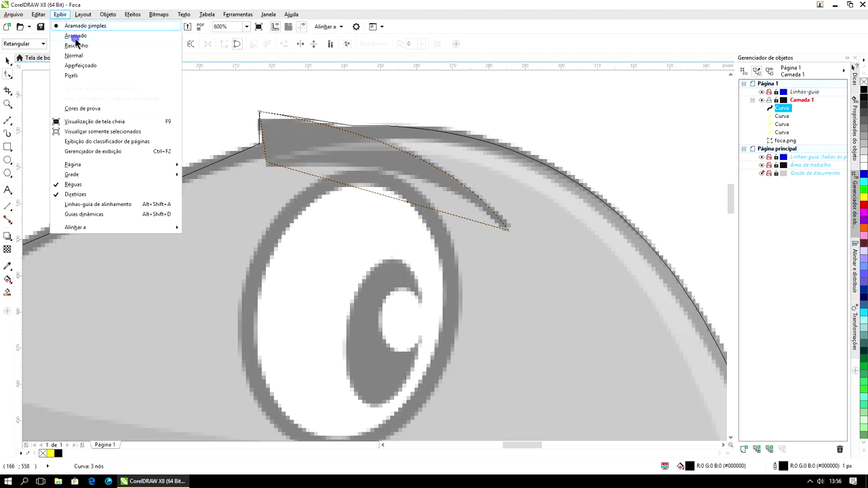
{"action": "left_click", "coordinate": [72, 36]}
{"action": "left_click", "coordinate": [61, 19]}
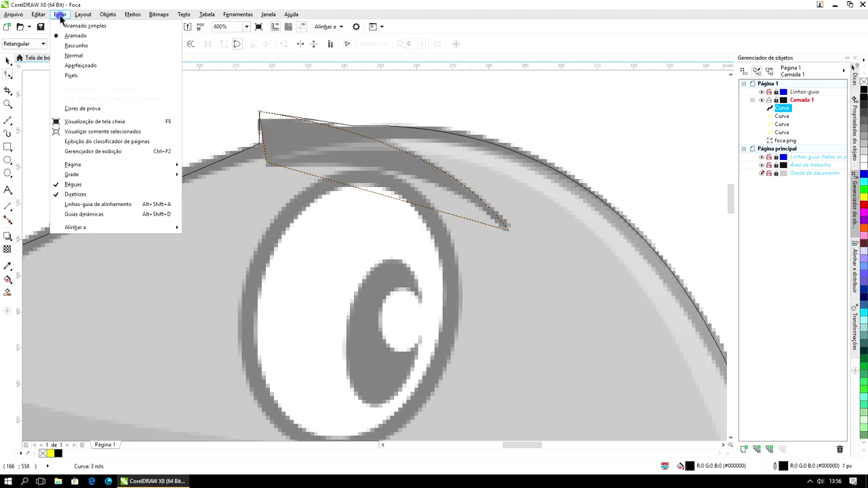
{"action": "left_click", "coordinate": [74, 49]}
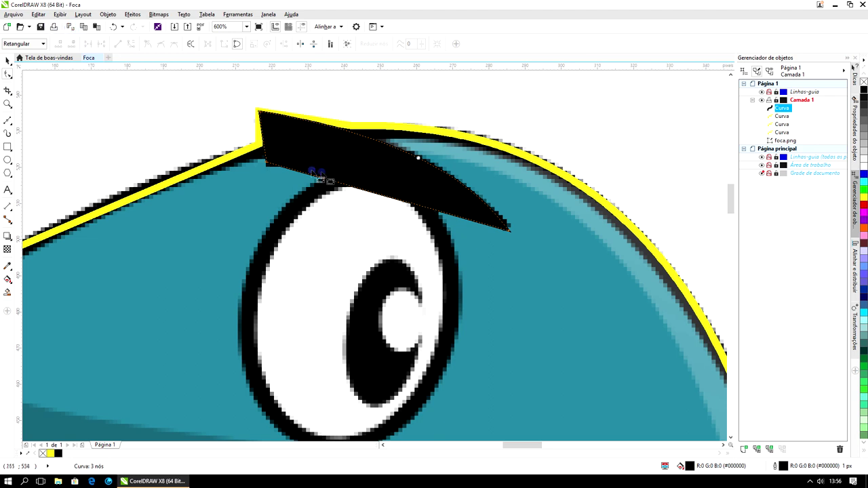
{"action": "left_click", "coordinate": [60, 15]}
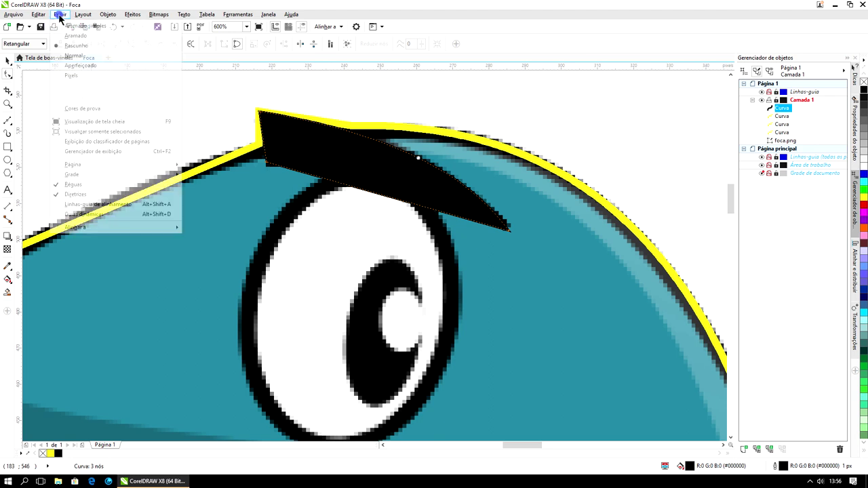
{"action": "left_click", "coordinate": [87, 66]}
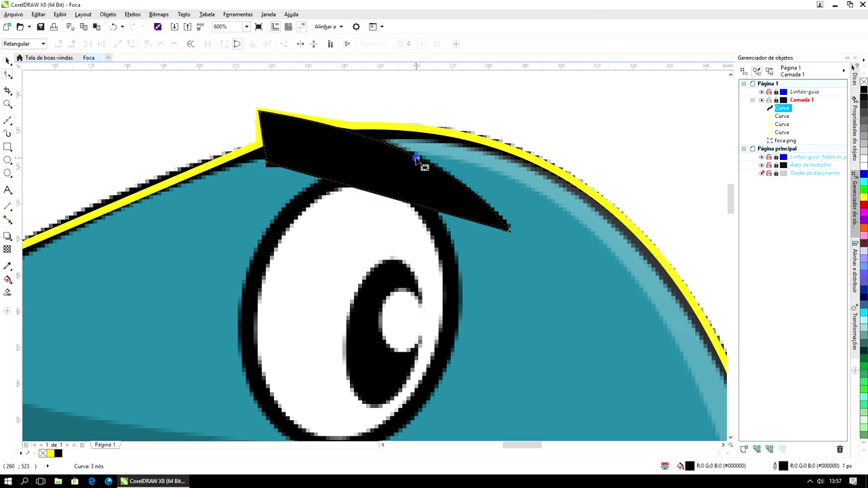
Move the eyebrow's pointed tip node slightly up, convert the long lower segment into a curve and bow it upward
{"action": "mouse_move", "coordinate": [508, 231]}
{"action": "left_mouse_down"}
{"action": "mouse_move", "coordinate": [479, 220]}
{"action": "mouse_move", "coordinate": [508, 228]}
{"action": "left_mouse_up"}
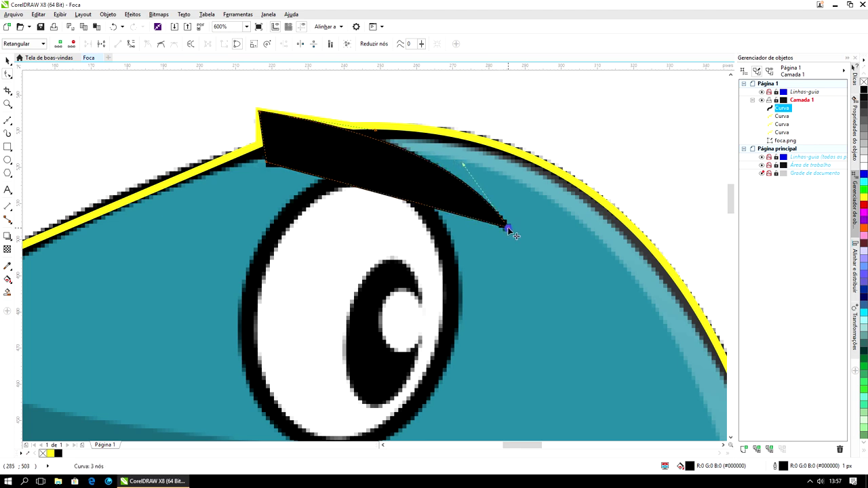
{"action": "right_click", "coordinate": [317, 178]}
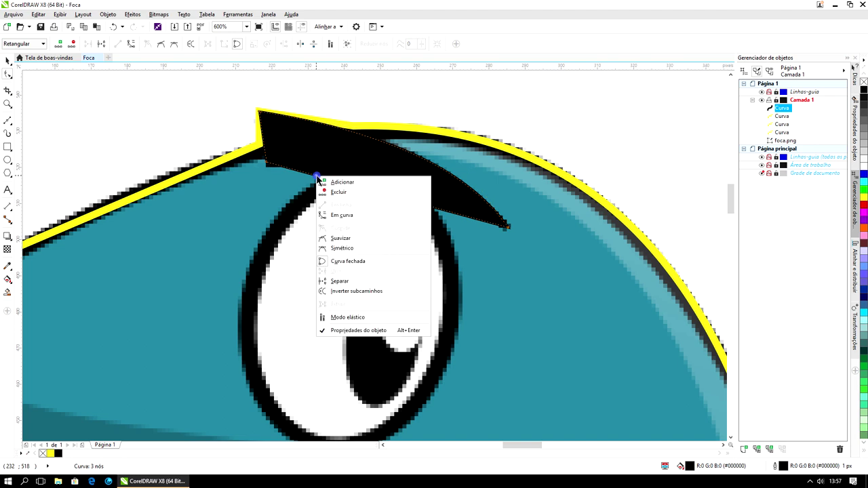
{"action": "left_click", "coordinate": [348, 202]}
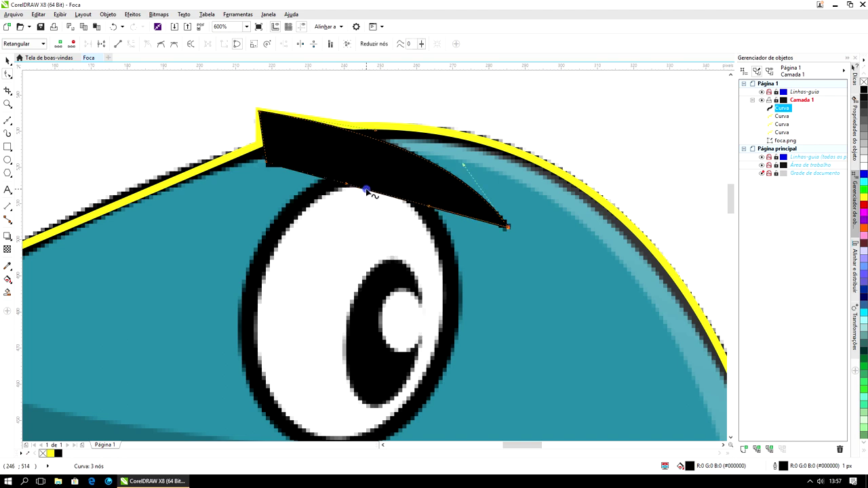
{"action": "left_click_drag", "start_coordinate": [367, 192], "coordinate": [371, 171]}
{"action": "left_click", "coordinate": [371, 169]}
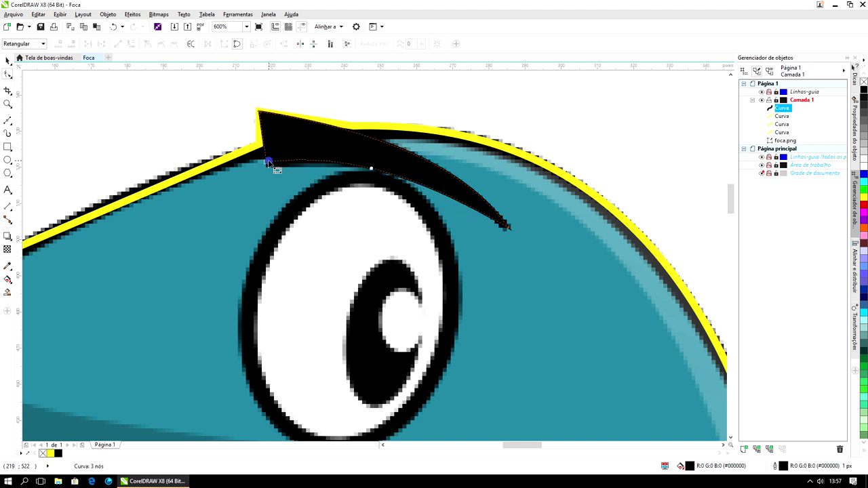
Lower the eyebrow's bottom corner node about 2 px and adjust the tip's lower curve handle to follow the drawn edge
{"action": "left_click_drag", "start_coordinate": [274, 169], "coordinate": [275, 176]}
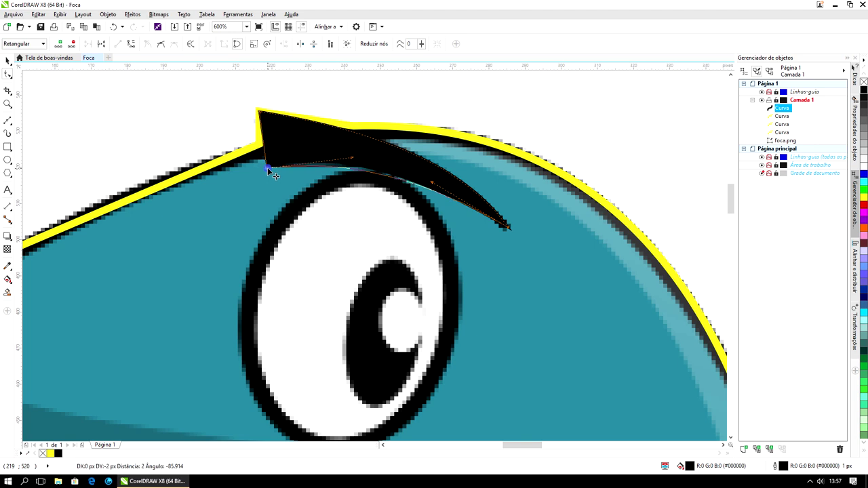
{"action": "left_click", "coordinate": [434, 181]}
{"action": "left_click_drag", "start_coordinate": [439, 186], "coordinate": [447, 174]}
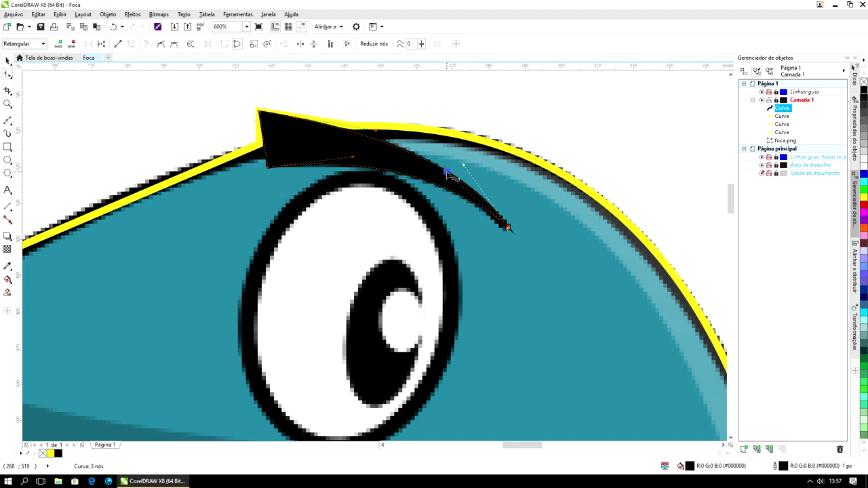
{"action": "left_click", "coordinate": [450, 216]}
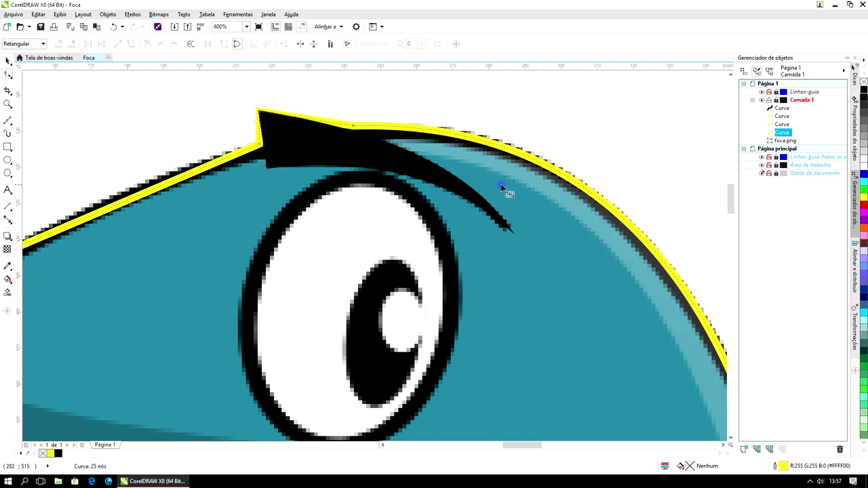
Trace the crease under the eye as an open three-node Bézier line about 47 by 10 px
{"action": "scroll", "coordinate": [508, 187], "scroll_direction": "down", "scroll_amount": 3}
{"action": "scroll", "coordinate": [539, 198], "scroll_direction": "down", "scroll_amount": 3}
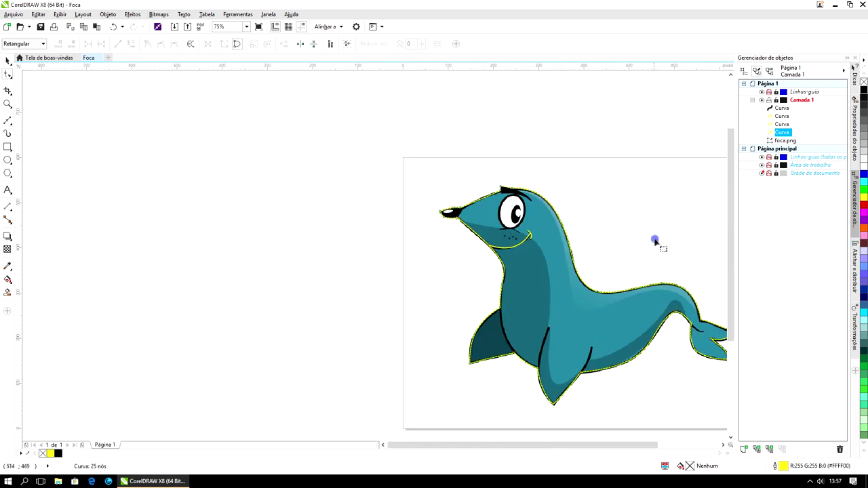
{"action": "scroll", "coordinate": [580, 246], "scroll_direction": "up", "scroll_amount": 2}
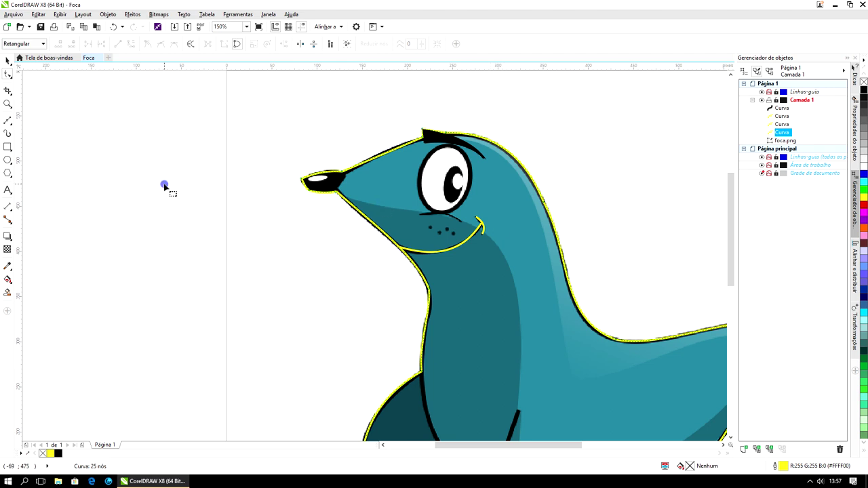
{"action": "left_click", "coordinate": [7, 120]}
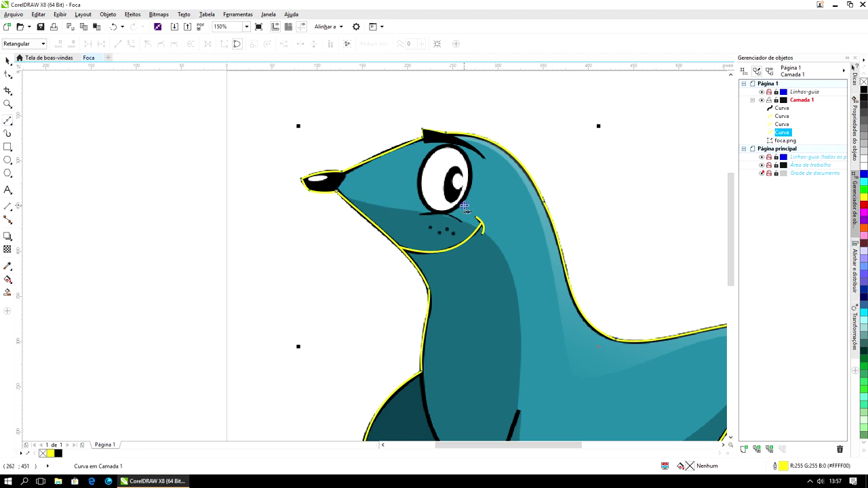
{"action": "left_click", "coordinate": [420, 216]}
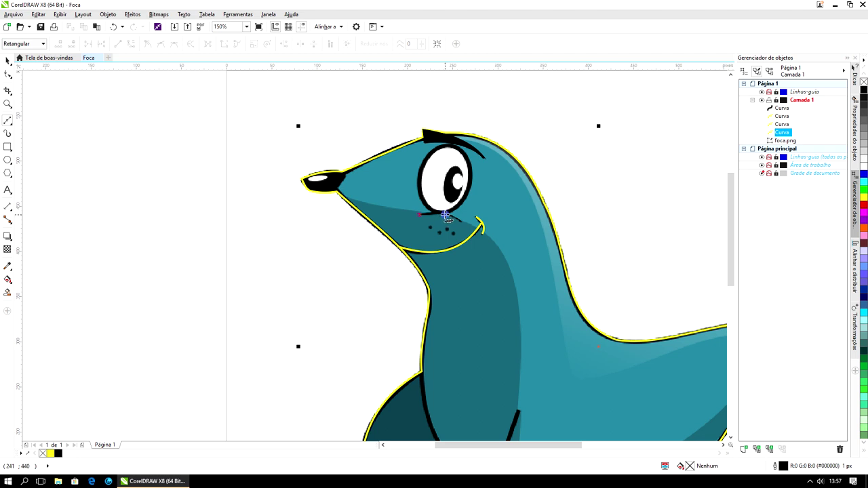
{"action": "left_click", "coordinate": [445, 215]}
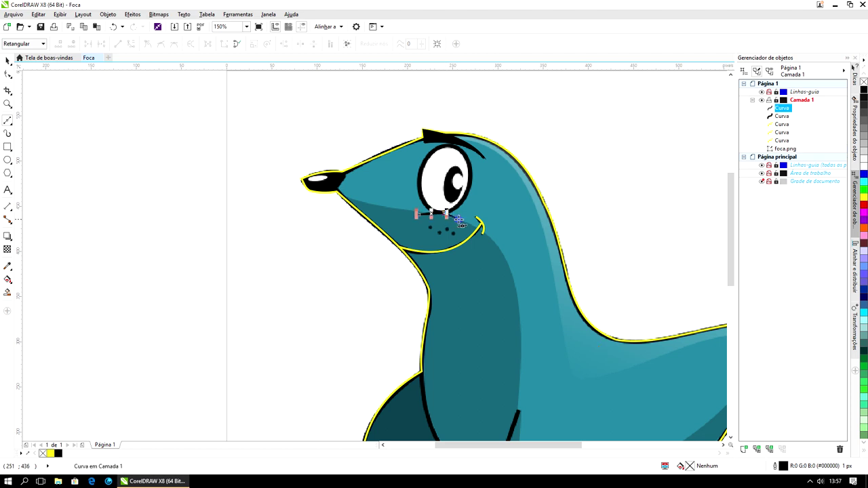
{"action": "left_click", "coordinate": [461, 222]}
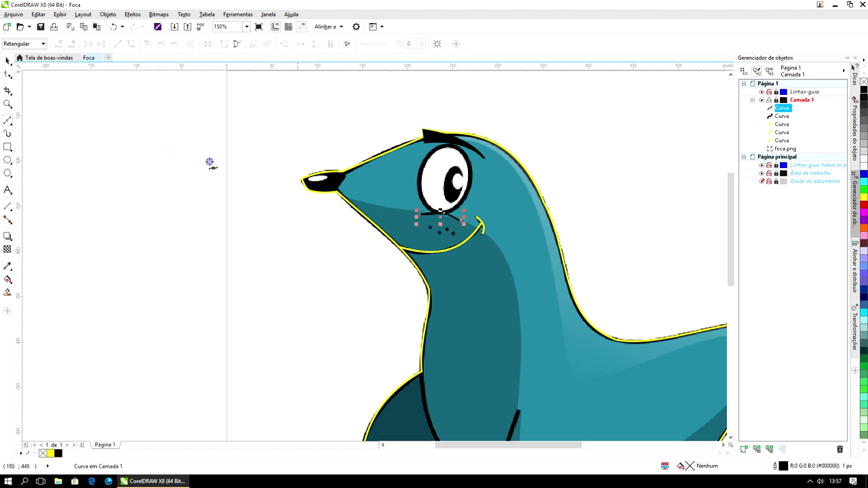
Give the line under the eye a yellow 2 px outline
{"action": "left_click", "coordinate": [10, 64]}
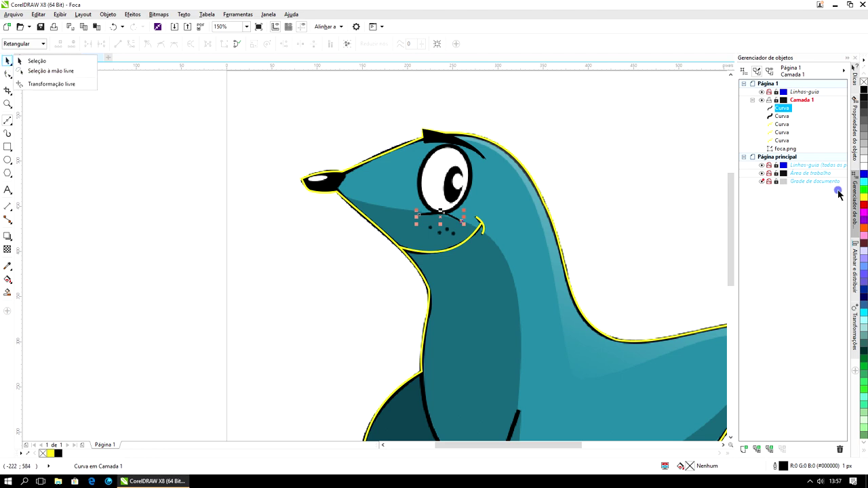
{"action": "right_click", "coordinate": [863, 196]}
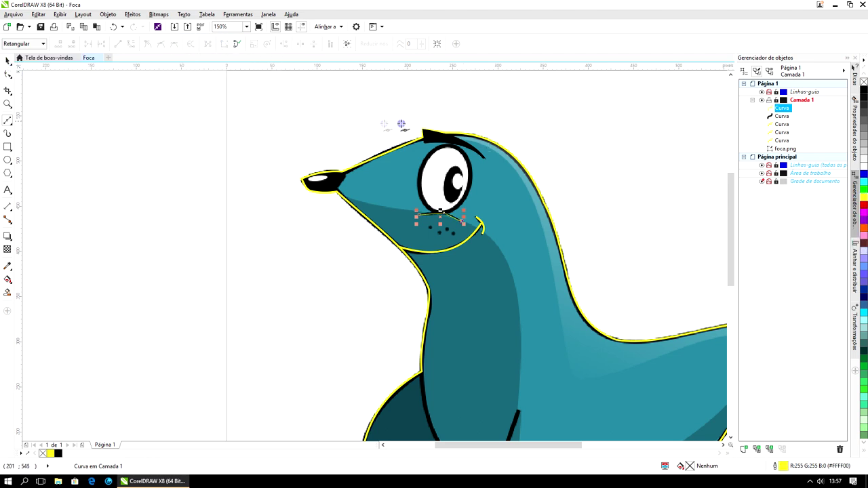
{"action": "left_click", "coordinate": [8, 60]}
{"action": "left_click", "coordinate": [292, 43]}
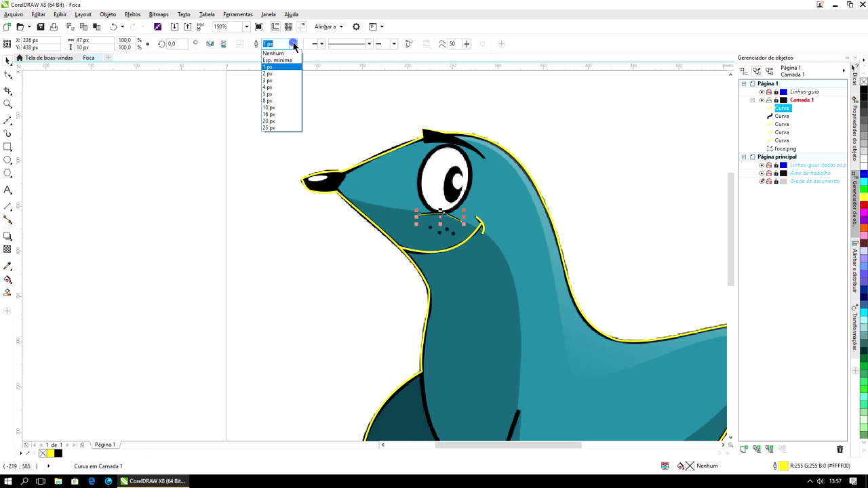
{"action": "left_click", "coordinate": [287, 76]}
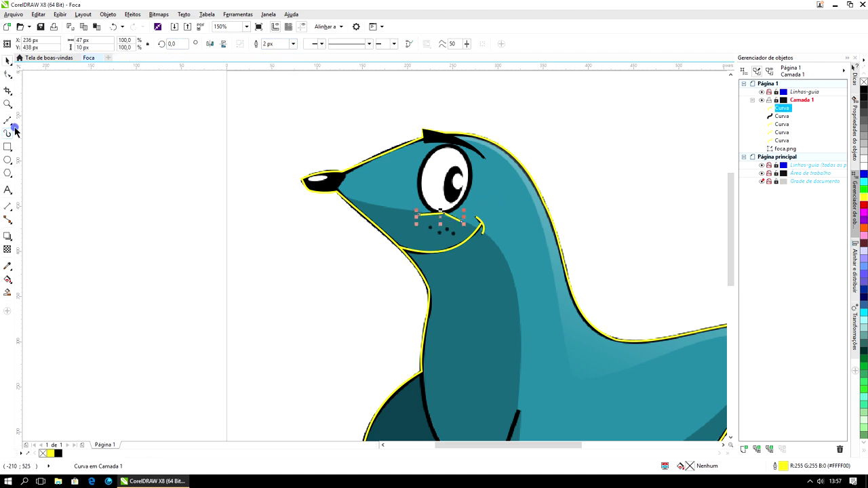
Convert the under-eye line's longer, nearly horizontal segment into a curve and shape it gently along the drawn crease
{"action": "left_click", "coordinate": [8, 76]}
{"action": "scroll", "coordinate": [442, 228], "scroll_direction": "up", "scroll_amount": 4}
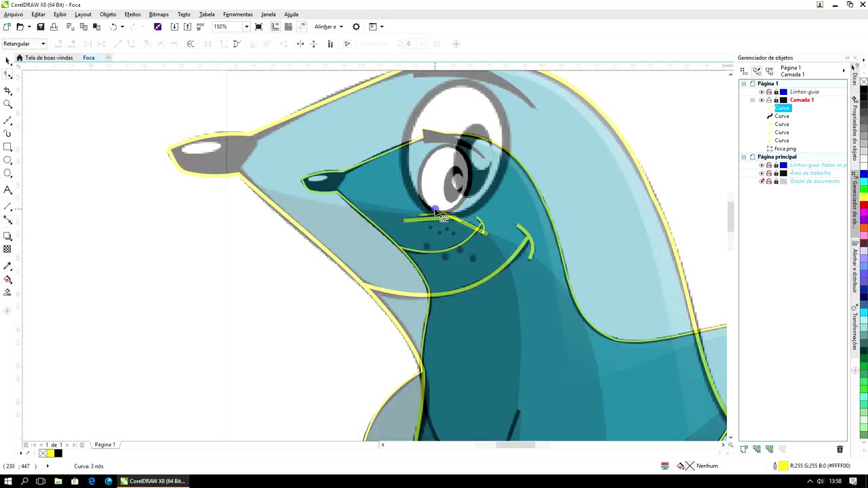
{"action": "right_click", "coordinate": [441, 232]}
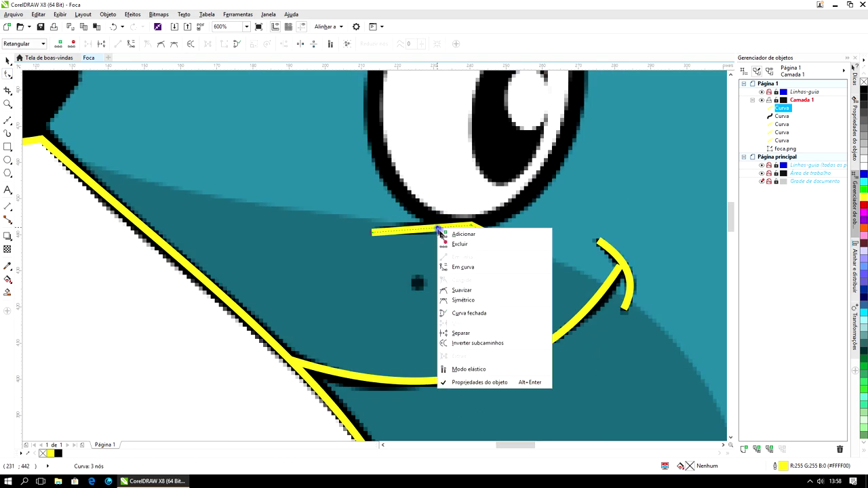
{"action": "left_click", "coordinate": [449, 270]}
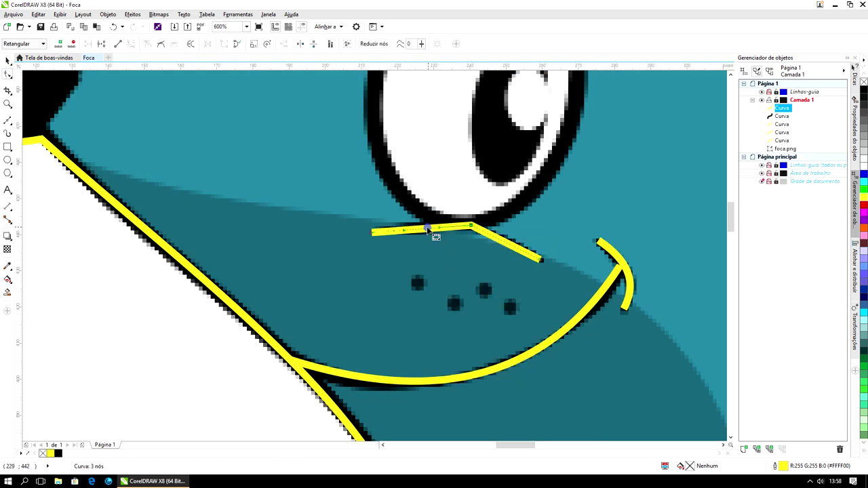
{"action": "left_click_drag", "start_coordinate": [427, 229], "coordinate": [423, 214]}
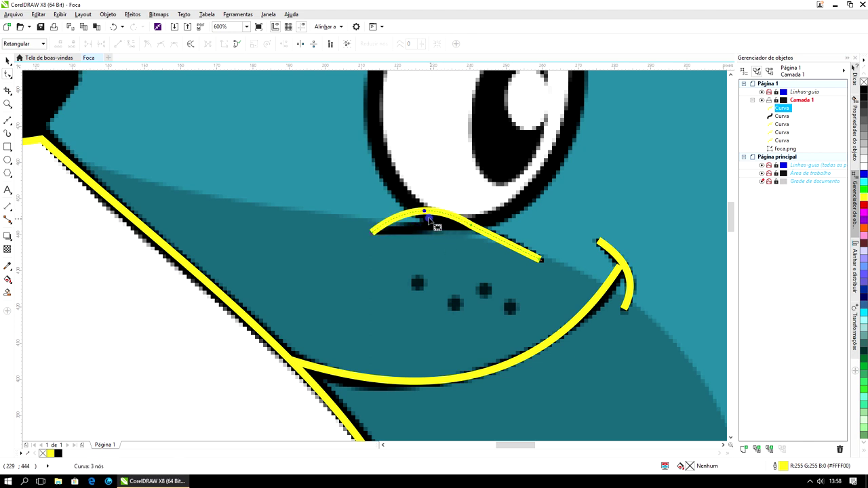
{"action": "left_click", "coordinate": [374, 232]}
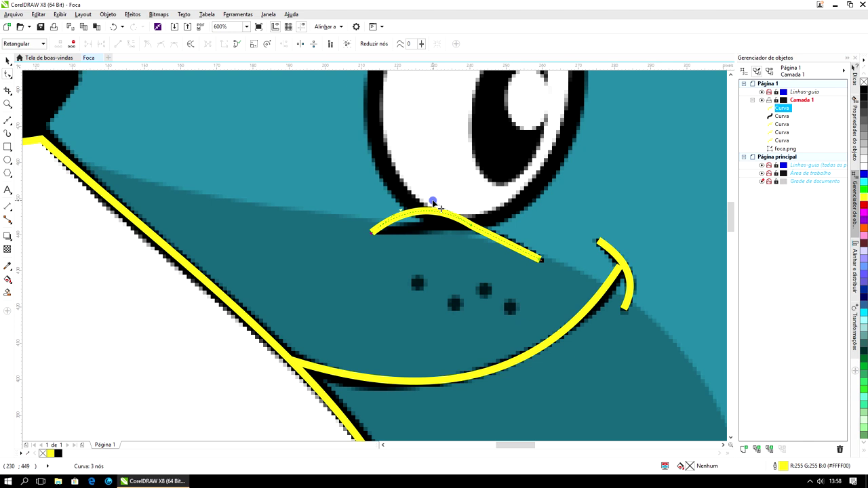
{"action": "left_click_drag", "start_coordinate": [435, 205], "coordinate": [413, 235]}
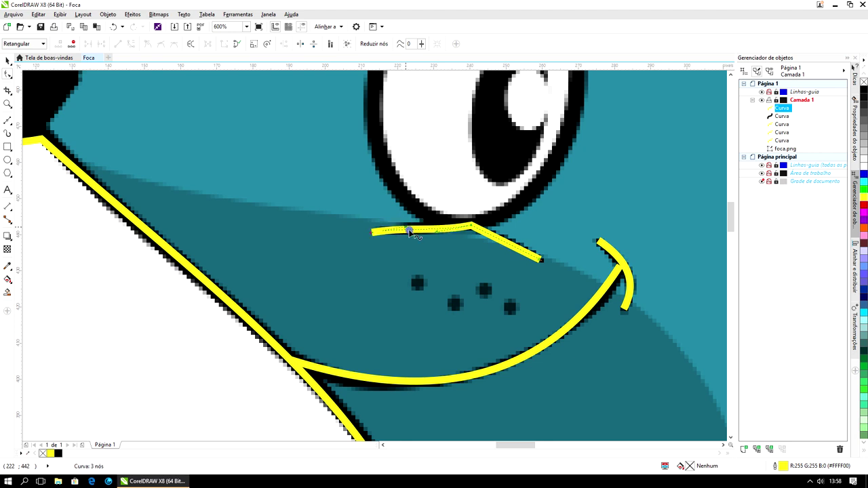
Convert the under-eye line's sloping segment into a curve and bow it upward onto the drawn crease
{"action": "right_click", "coordinate": [514, 249]}
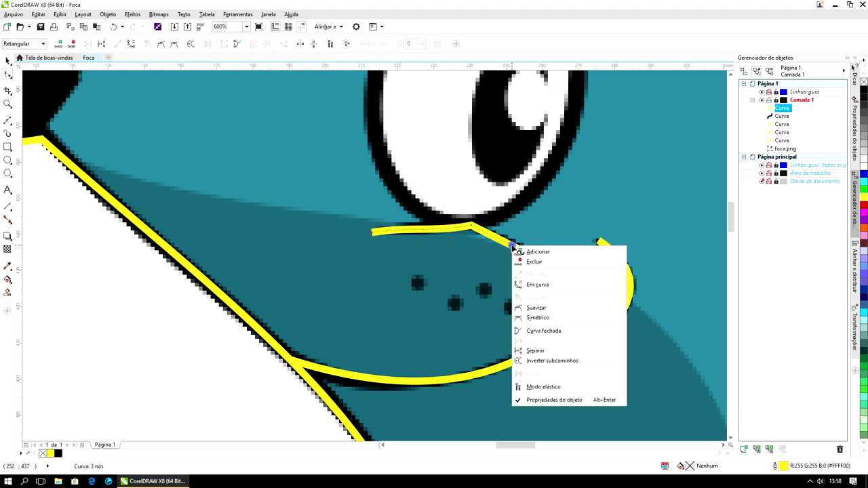
{"action": "left_click", "coordinate": [534, 284]}
{"action": "mouse_move", "coordinate": [508, 246]}
{"action": "left_mouse_down"}
{"action": "mouse_move", "coordinate": [520, 248]}
{"action": "mouse_move", "coordinate": [515, 241]}
{"action": "left_mouse_up"}
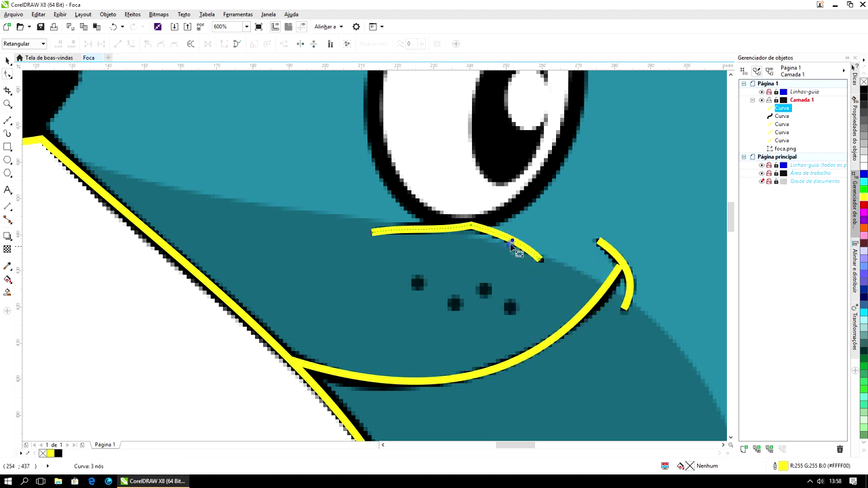
{"action": "left_click", "coordinate": [472, 230]}
Shift the under-eye line below the drawn crease to compare them, and undo the move
{"action": "left_click", "coordinate": [9, 61]}
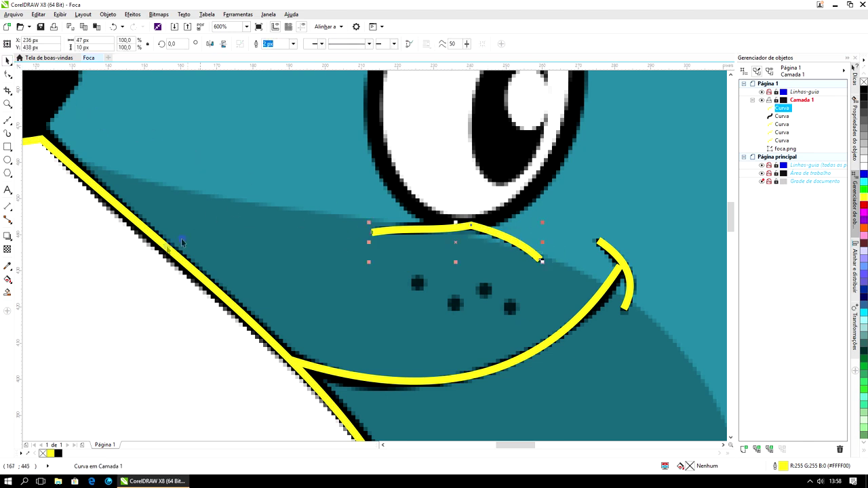
{"action": "left_click", "coordinate": [156, 294]}
{"action": "left_click_drag", "start_coordinate": [416, 232], "coordinate": [414, 254]}
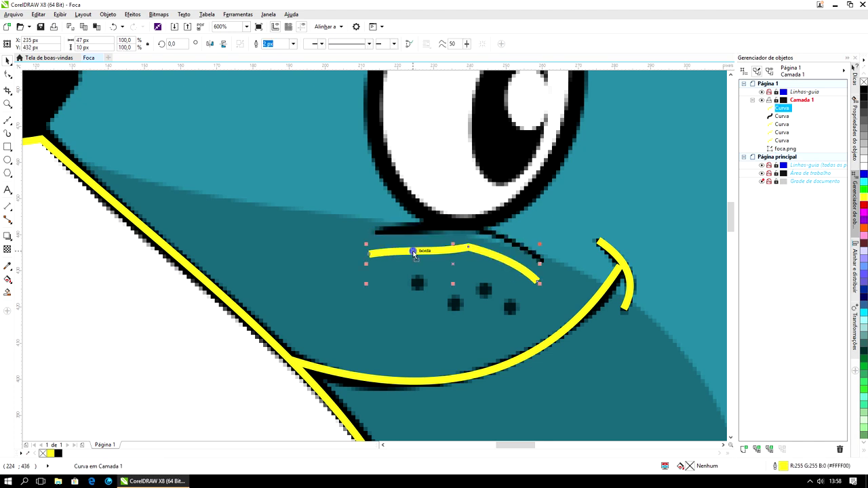
{"action": "key", "text": "ctrl+z"}
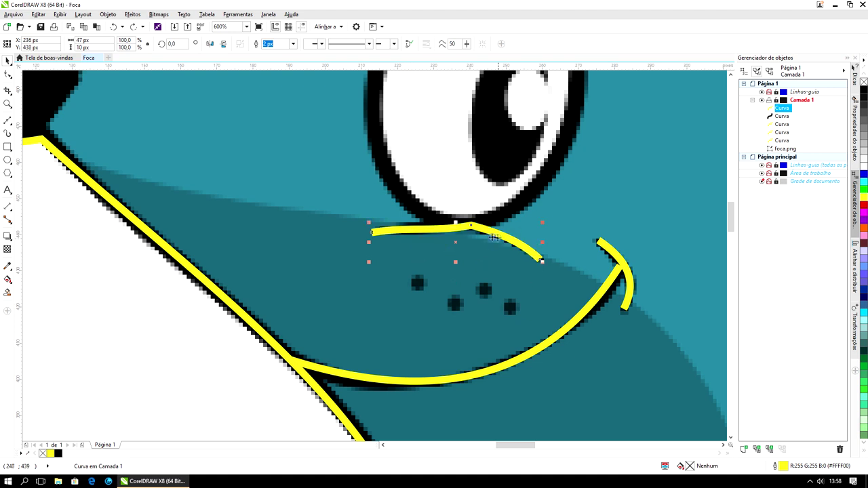
Shift the middle node of the under-eye line slightly toward the mouth corner so the bend follows the drawn crease
{"action": "key", "text": "F10"}
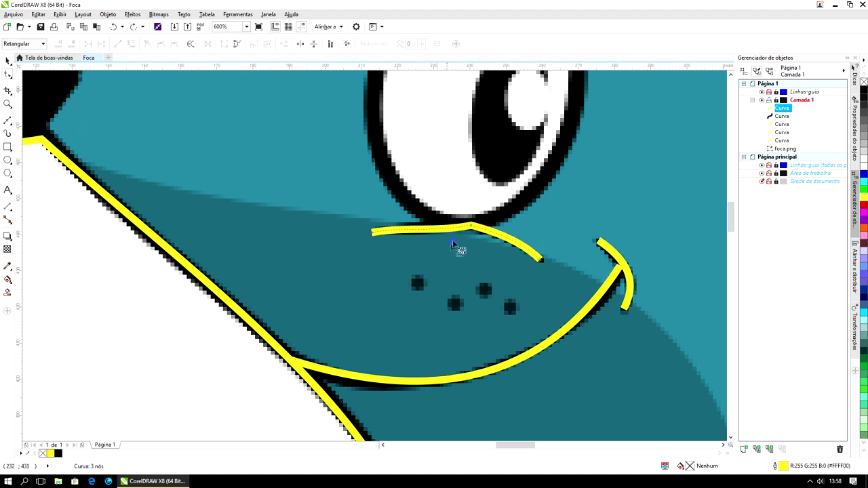
{"action": "left_click_drag", "start_coordinate": [478, 232], "coordinate": [487, 237]}
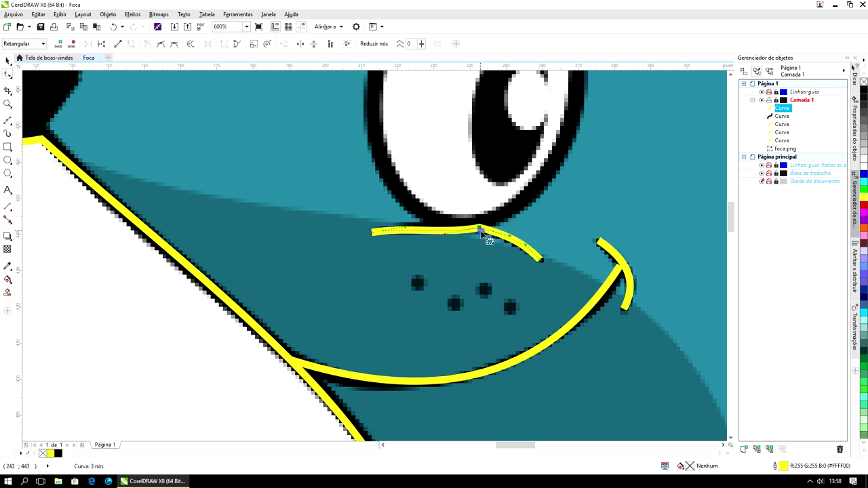
{"action": "left_click", "coordinate": [508, 240]}
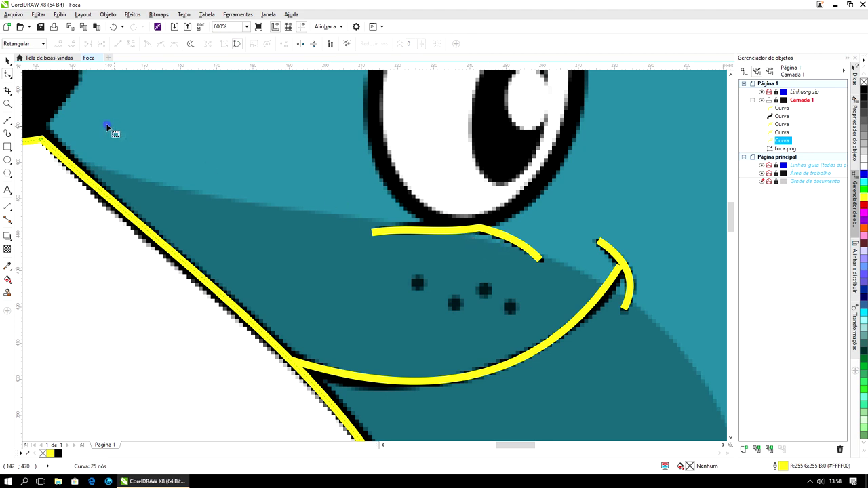
Set the fill and outline colour of the line under the eye to black
{"action": "left_click", "coordinate": [8, 61]}
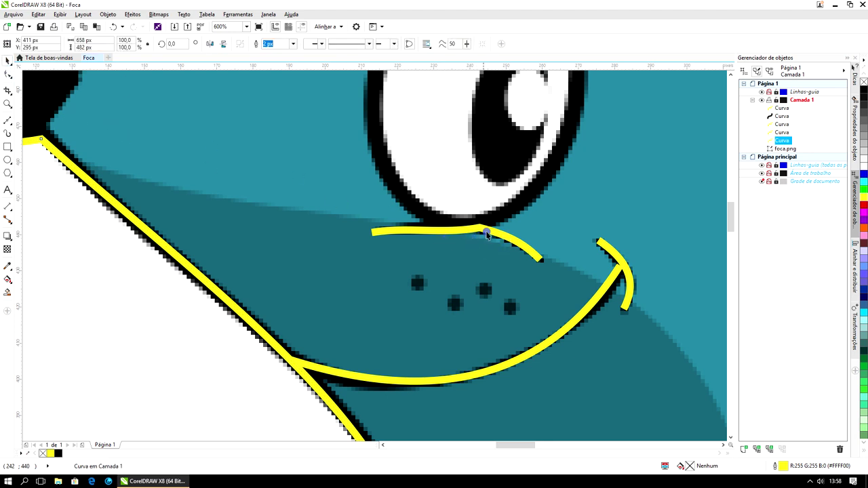
{"action": "left_click", "coordinate": [487, 232]}
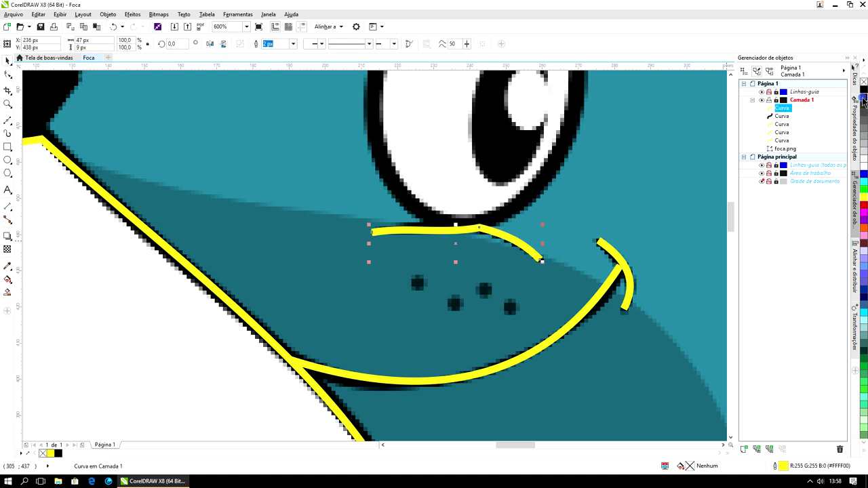
{"action": "left_click", "coordinate": [863, 92]}
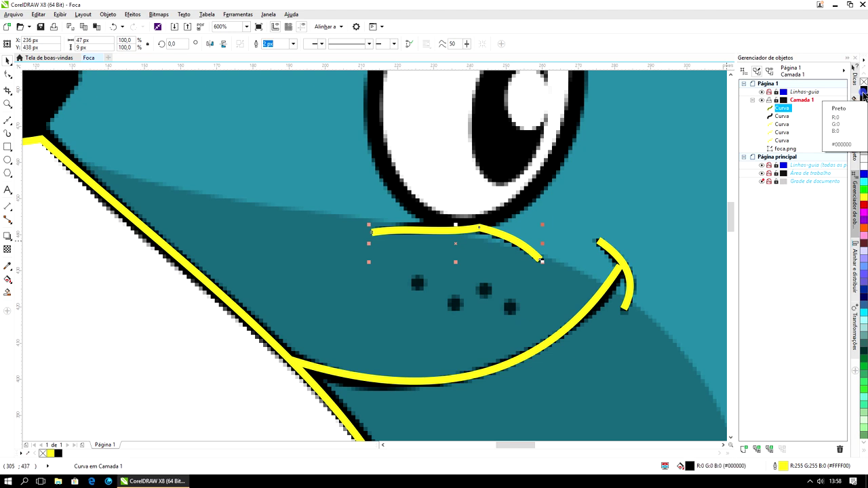
{"action": "left_click", "coordinate": [677, 191]}
{"action": "scroll", "coordinate": [677, 191], "scroll_direction": "down", "scroll_amount": 4}
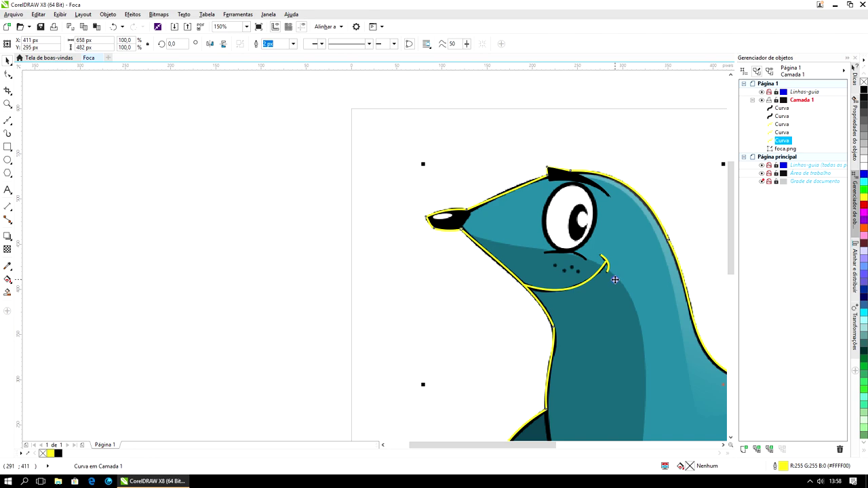
{"action": "scroll", "coordinate": [615, 279], "scroll_direction": "up", "scroll_amount": 4}
{"action": "mouse_move", "coordinate": [732, 226]}
{"action": "left_mouse_down"}
{"action": "mouse_move", "coordinate": [732, 200]}
{"action": "mouse_move", "coordinate": [741, 216]}
{"action": "left_mouse_up"}
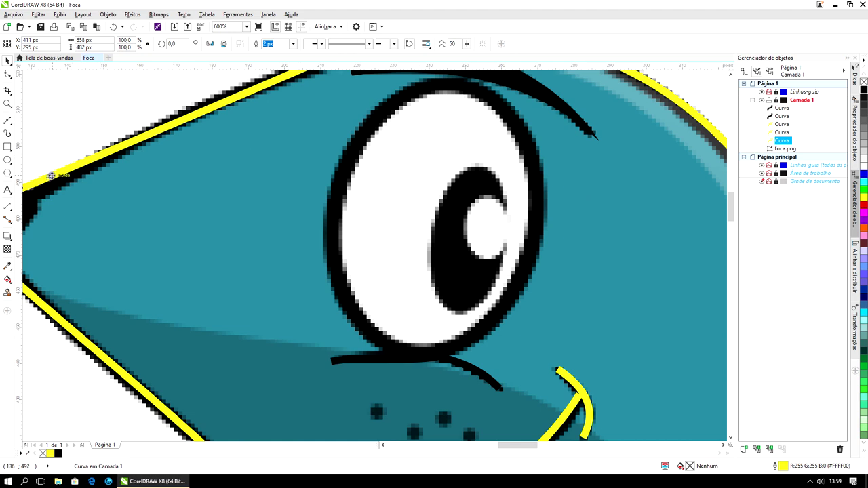
Draw an ellipse about 51 by 81 px over the seal's eye and rotate it to about 352.3°
{"action": "left_click", "coordinate": [6, 161]}
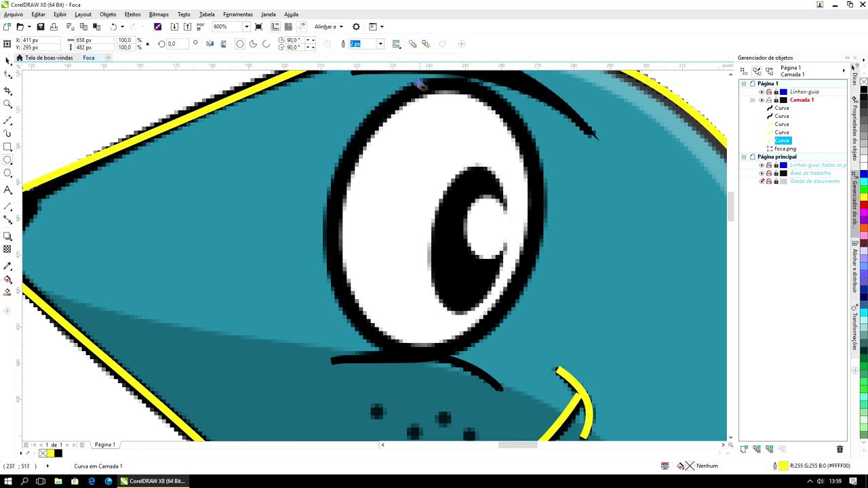
{"action": "left_click_drag", "start_coordinate": [400, 72], "coordinate": [580, 366]}
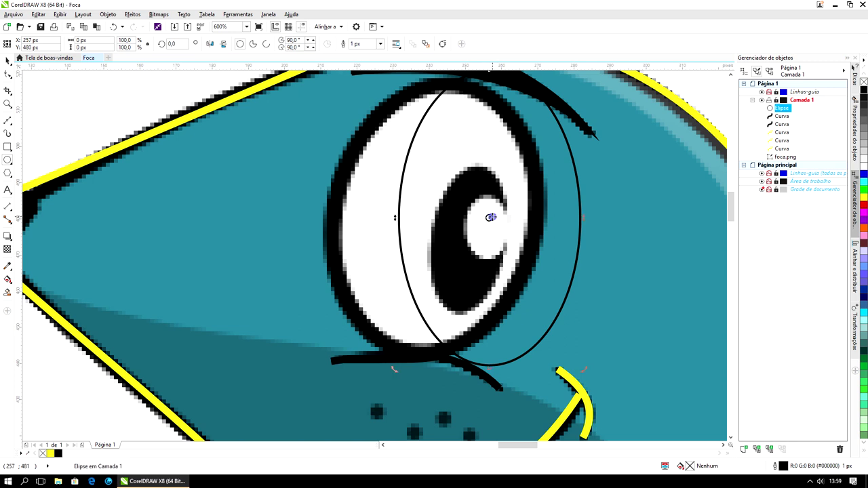
{"action": "left_click_drag", "start_coordinate": [586, 370], "coordinate": [558, 369]}
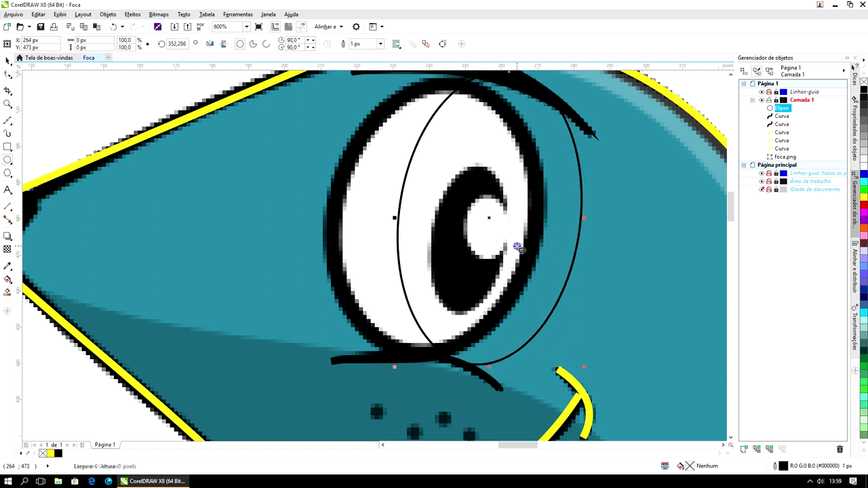
{"action": "left_click_drag", "start_coordinate": [509, 239], "coordinate": [493, 254]}
{"action": "key", "text": "ctrl+z"}
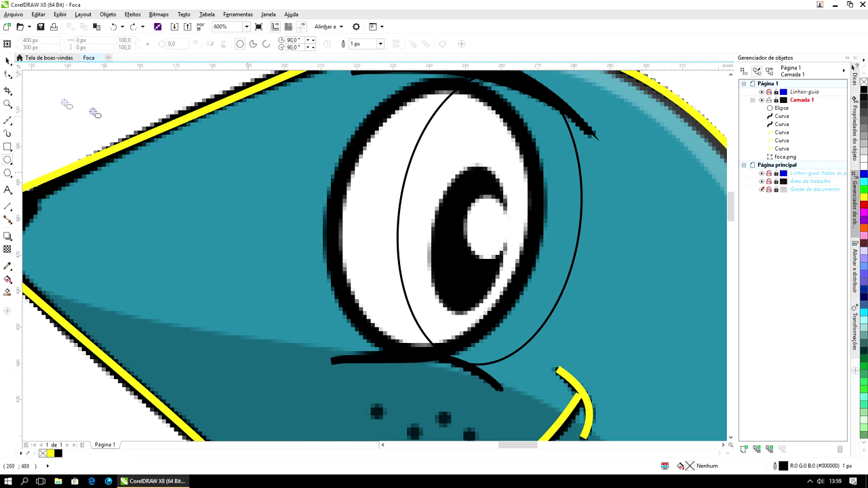
Move the ellipse onto the eye's outline in the reference image and color its outline yellow
{"action": "left_click", "coordinate": [9, 64]}
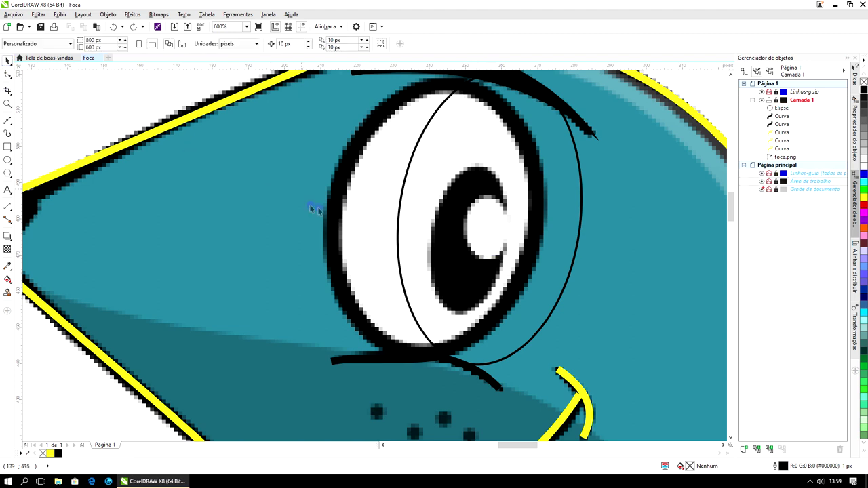
{"action": "key", "text": "Tab"}
{"action": "left_click_drag", "start_coordinate": [540, 257], "coordinate": [480, 253]}
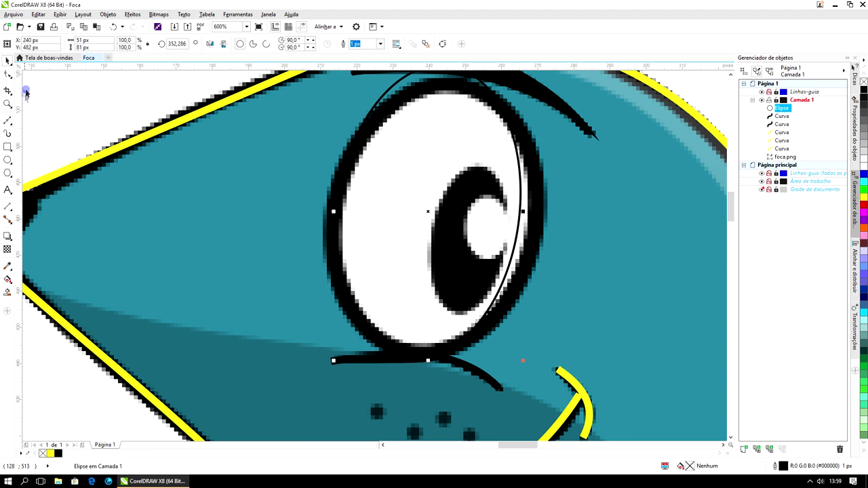
{"action": "right_click", "coordinate": [863, 196]}
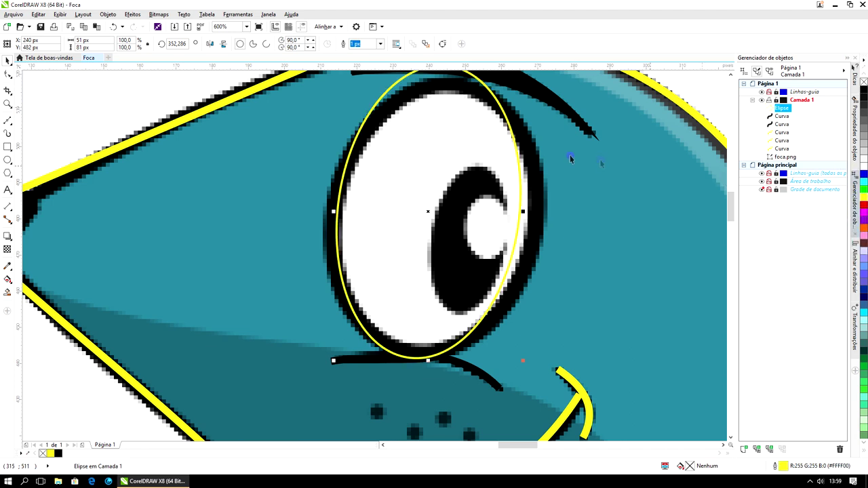
Resize the yellow ellipse to about 55 by 75 px so it follows the eye's contour
{"action": "left_click_drag", "start_coordinate": [428, 363], "coordinate": [427, 355]}
{"action": "left_click_drag", "start_coordinate": [524, 209], "coordinate": [539, 216]}
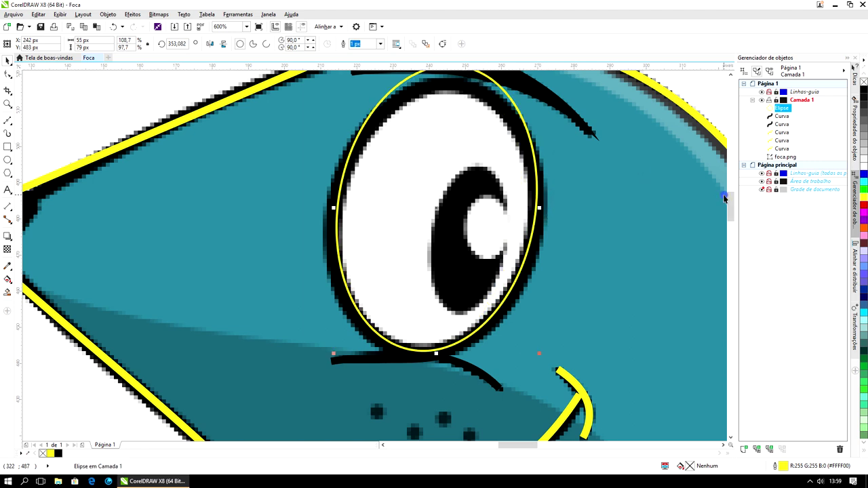
{"action": "scroll", "coordinate": [678, 197], "scroll_direction": "up", "scroll_amount": 3}
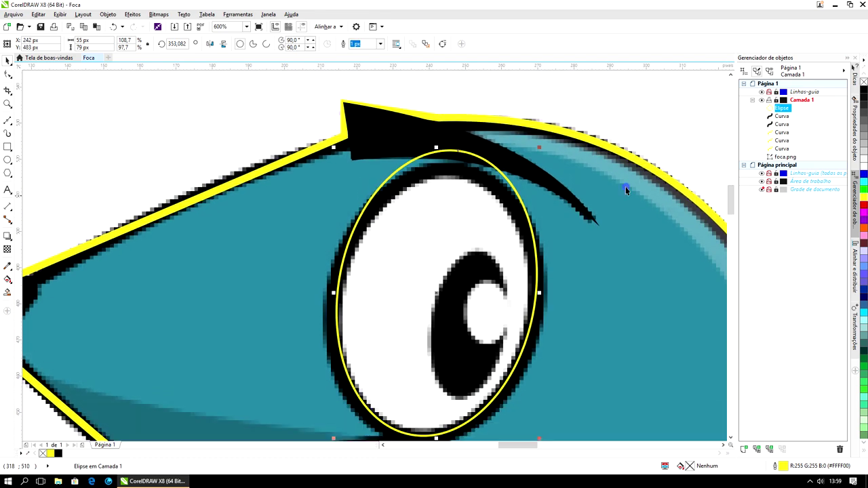
{"action": "left_click_drag", "start_coordinate": [438, 148], "coordinate": [441, 165]}
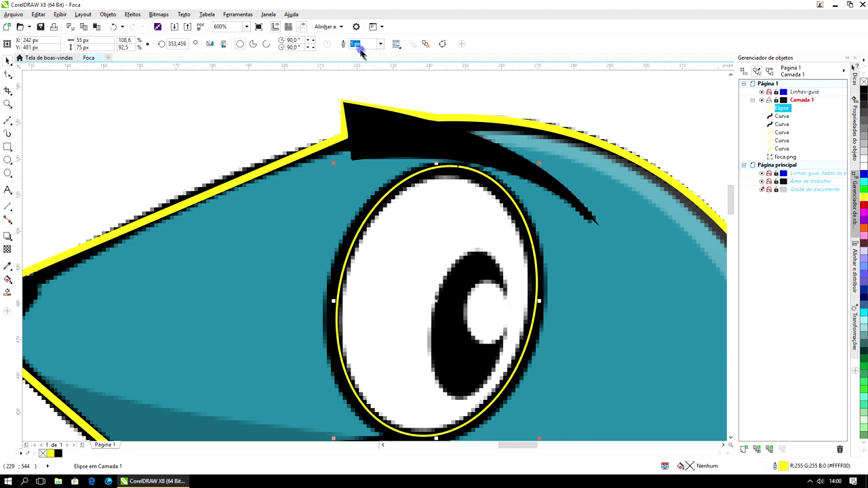
Try a 5 px outline on the eye ellipse, settle on 4 px, and color the outline black
{"action": "left_click", "coordinate": [380, 44]}
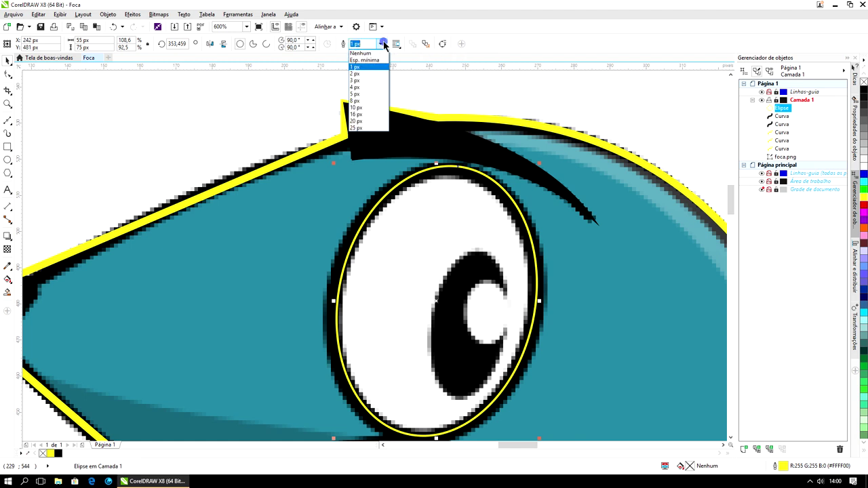
{"action": "left_click", "coordinate": [367, 94]}
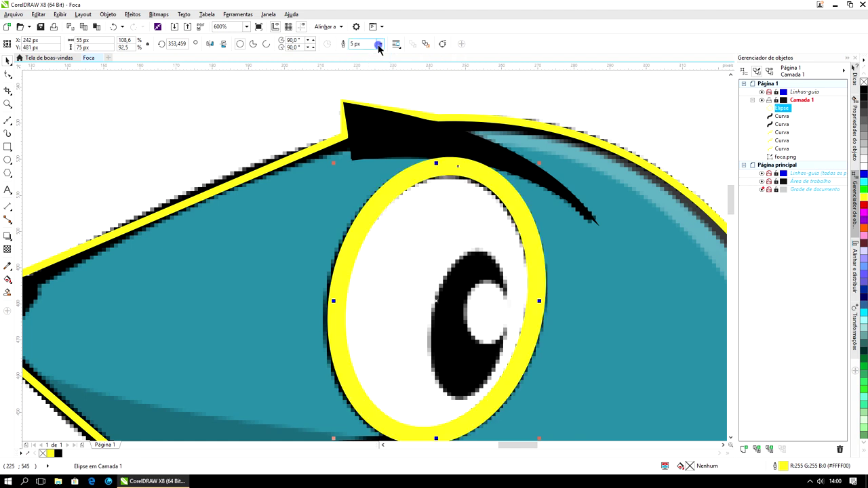
{"action": "left_click", "coordinate": [378, 44]}
{"action": "left_click", "coordinate": [367, 89]}
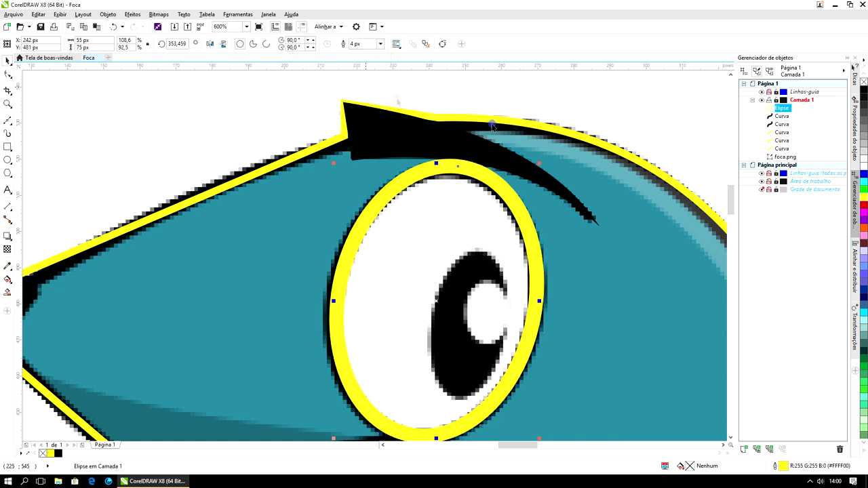
{"action": "right_click", "coordinate": [864, 92]}
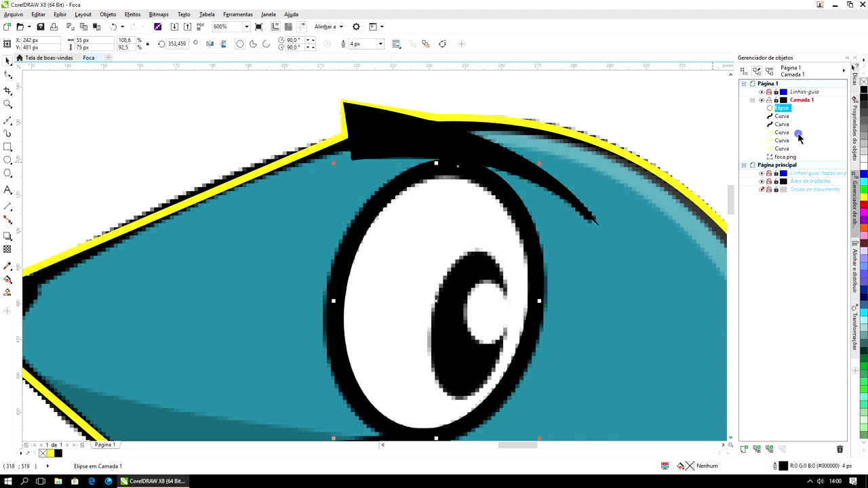
Compare 3 px and 2 px outlines on the eye ellipse in black and yellow, ending back at a 4 px black outline
{"action": "left_click", "coordinate": [380, 44]}
{"action": "left_click", "coordinate": [373, 82]}
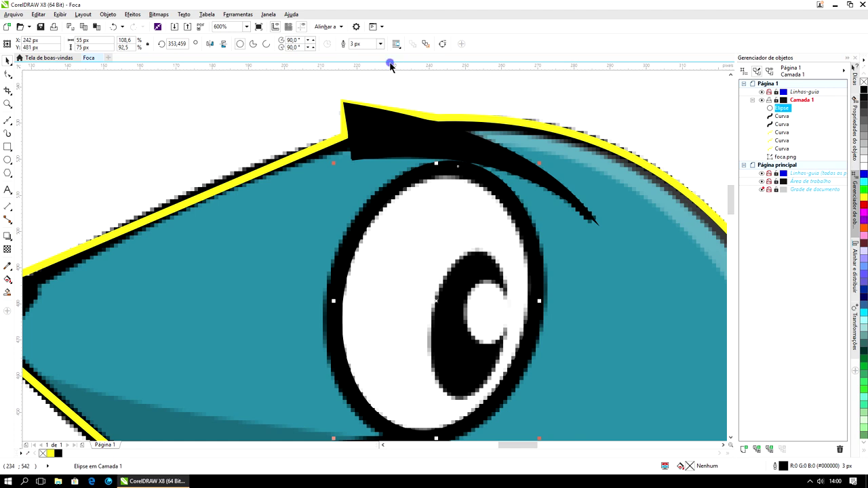
{"action": "left_click", "coordinate": [380, 45]}
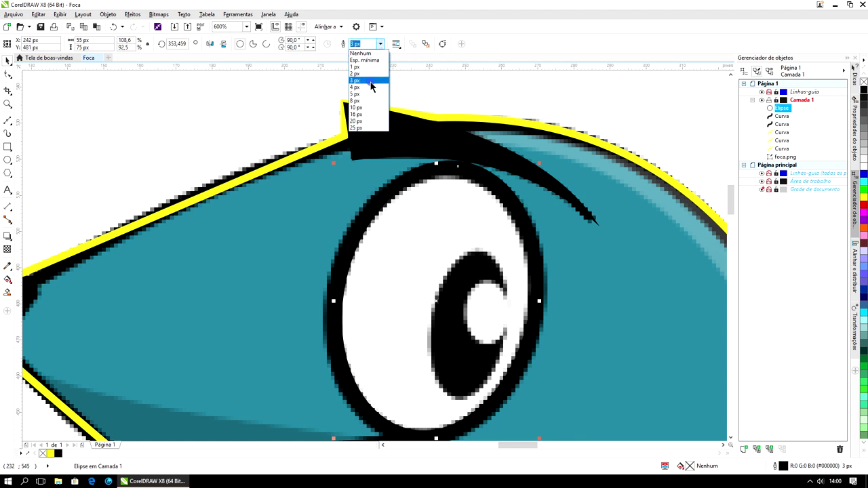
{"action": "left_click", "coordinate": [363, 73]}
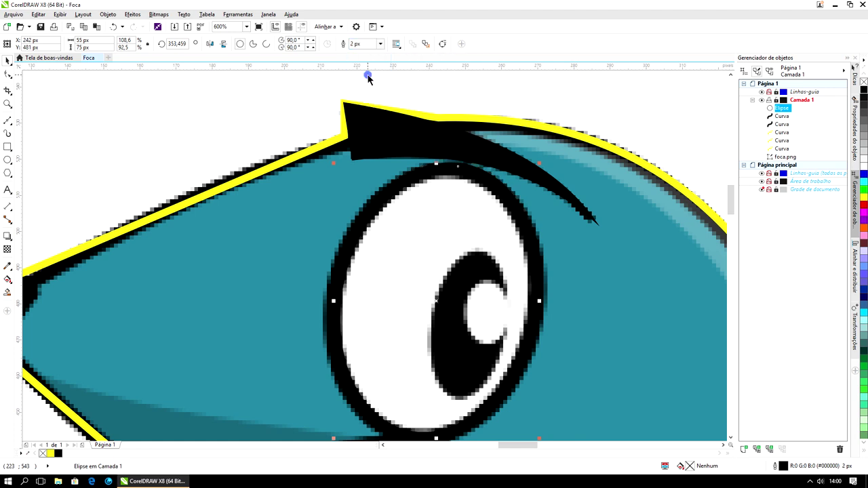
{"action": "right_click", "coordinate": [863, 199]}
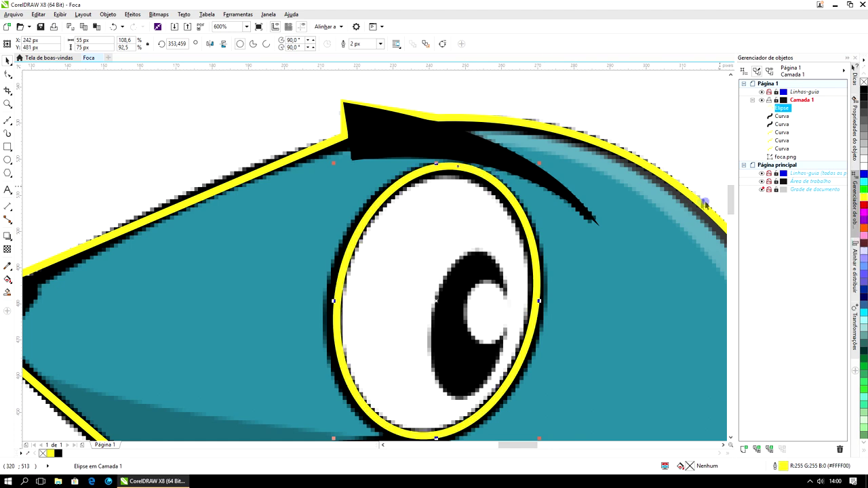
{"action": "left_click", "coordinate": [380, 43]}
{"action": "left_click", "coordinate": [367, 81]}
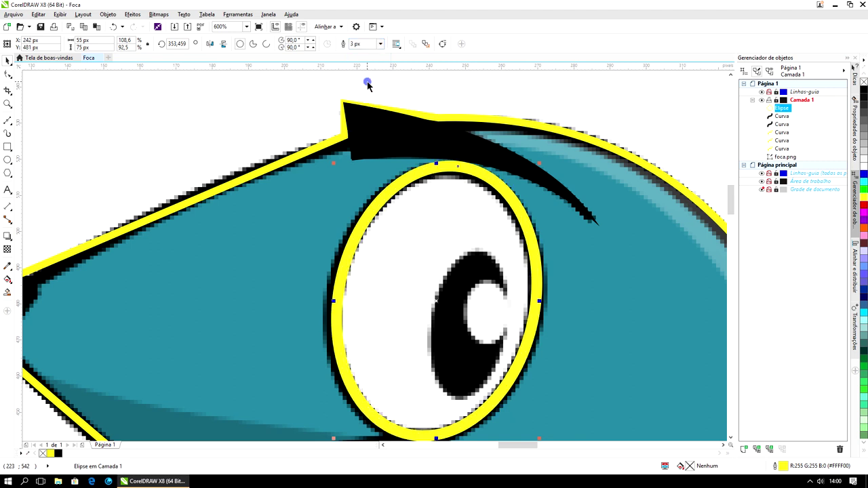
{"action": "left_click", "coordinate": [381, 44]}
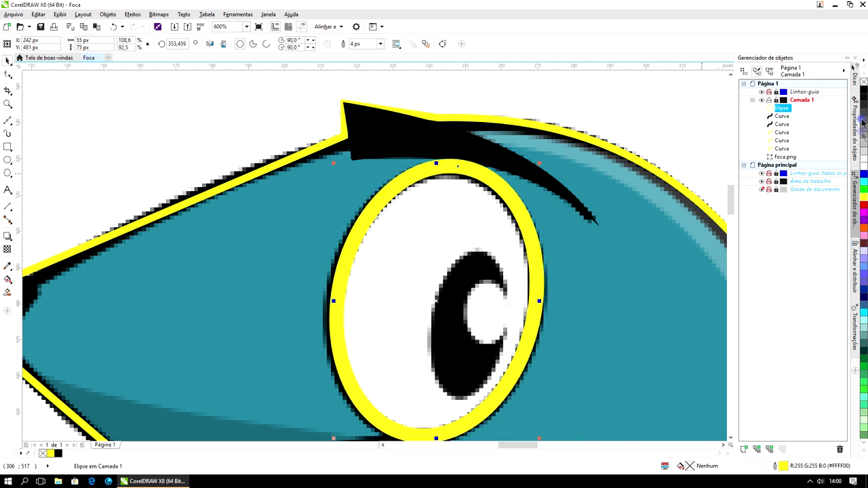
{"action": "right_click", "coordinate": [862, 91]}
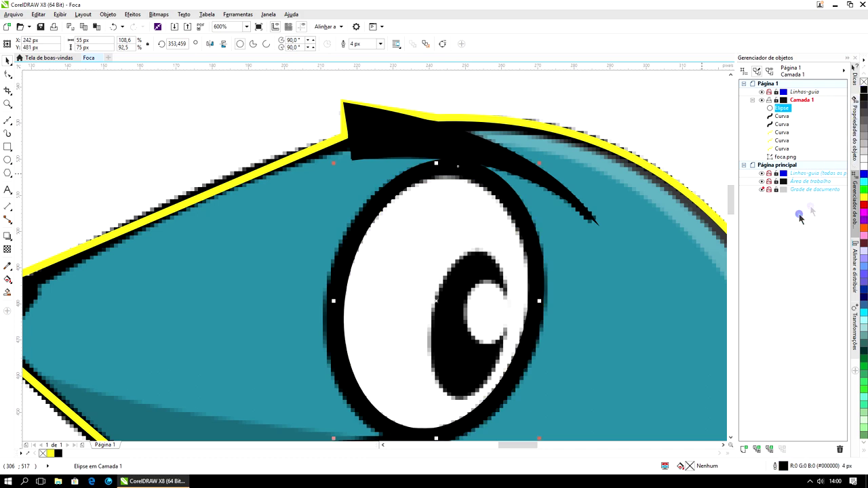
Fill the eye ellipse with white and move it aside, off the reference eye
{"action": "scroll", "coordinate": [733, 207], "scroll_direction": "down", "scroll_amount": 2}
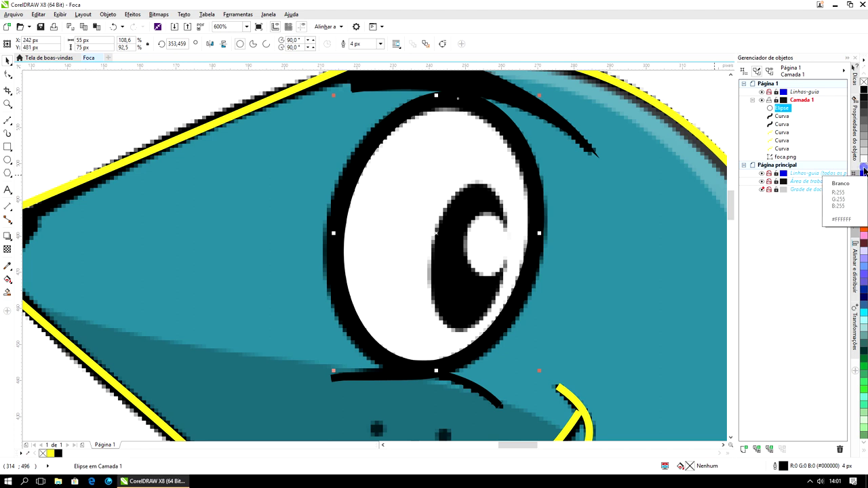
{"action": "left_click", "coordinate": [865, 169]}
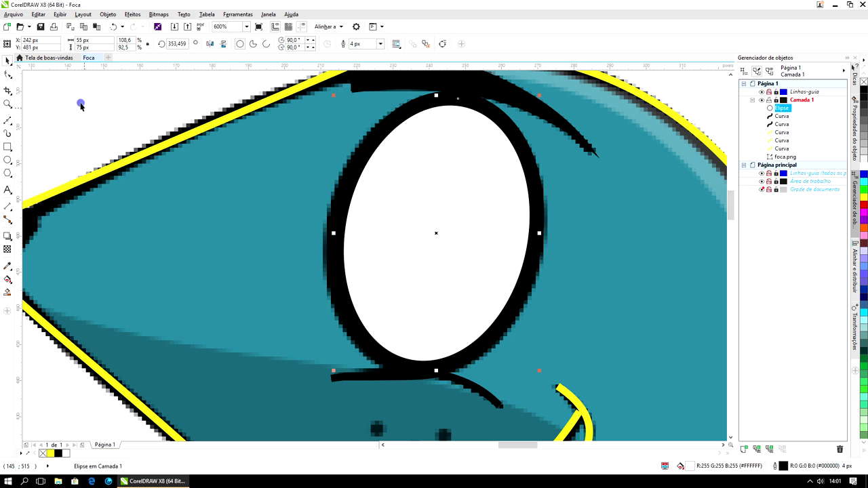
{"action": "left_click_drag", "start_coordinate": [453, 198], "coordinate": [218, 175]}
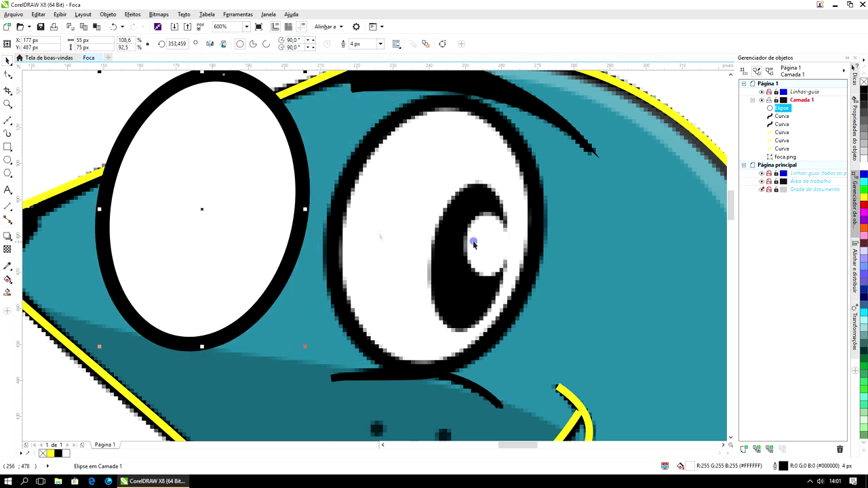
Draw an ellipse about 18 by 43 px over the pupil, rotate it to about 351.6°, and color its outline yellow
{"action": "left_click", "coordinate": [8, 160]}
{"action": "left_click_drag", "start_coordinate": [449, 191], "coordinate": [515, 339]}
{"action": "left_click", "coordinate": [481, 257]}
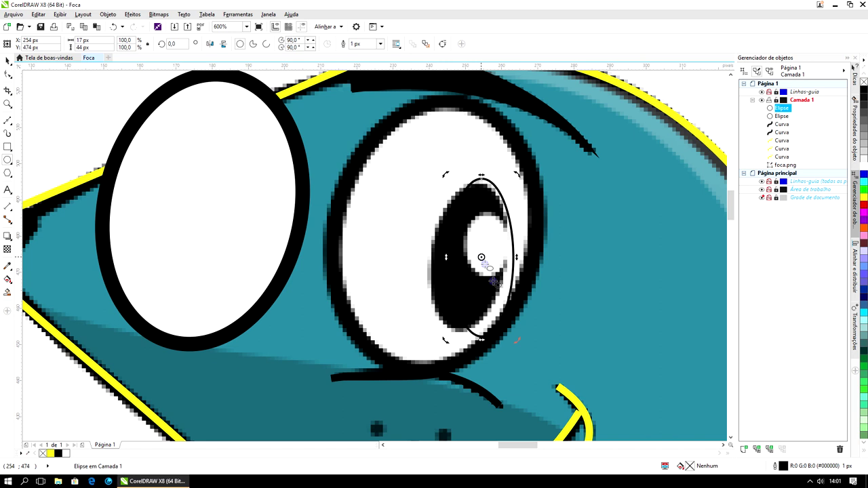
{"action": "left_click_drag", "start_coordinate": [519, 339], "coordinate": [503, 337]}
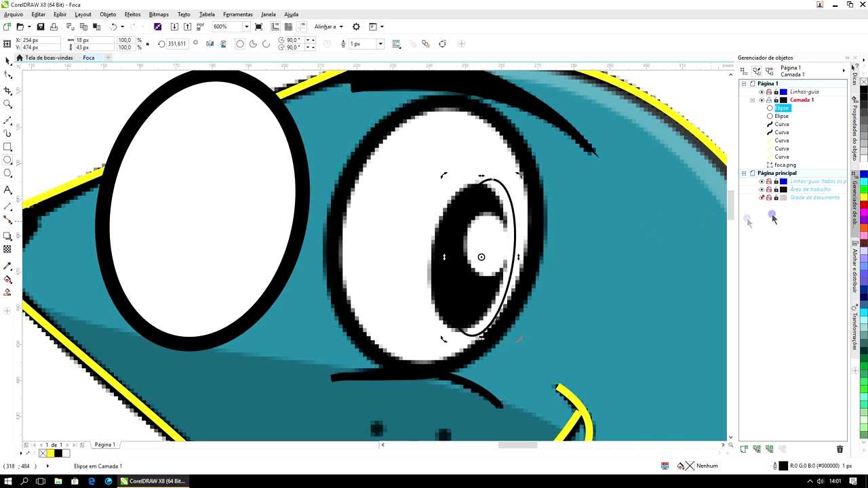
{"action": "right_click", "coordinate": [864, 198]}
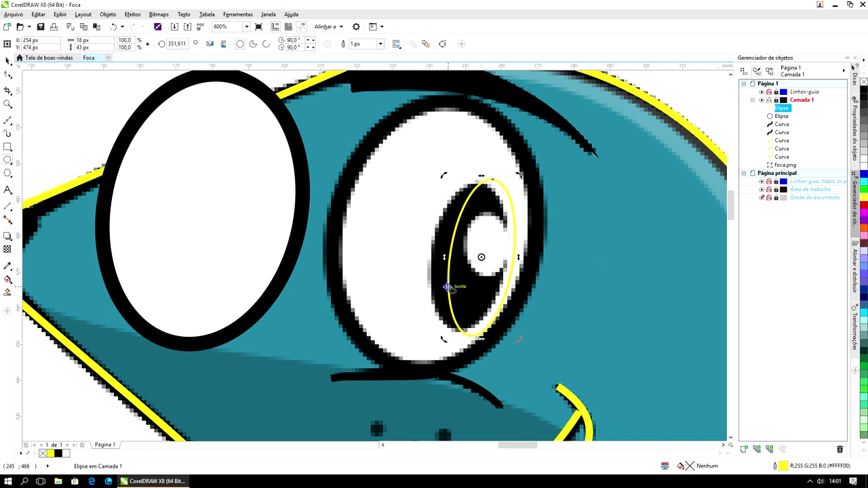
Fit the yellow ellipse to the pupil by moving it, resizing it to about 21 by 41 px, and rotating it to about 353.7°
{"action": "left_click", "coordinate": [7, 60]}
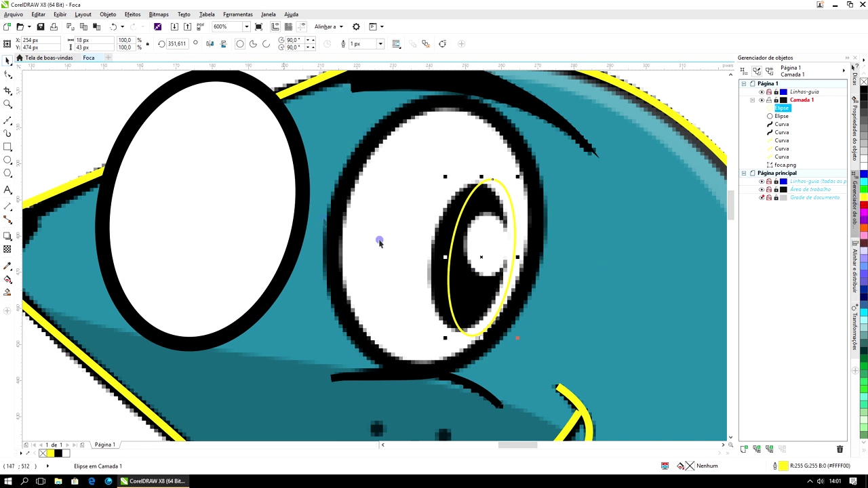
{"action": "left_click_drag", "start_coordinate": [471, 264], "coordinate": [455, 261]}
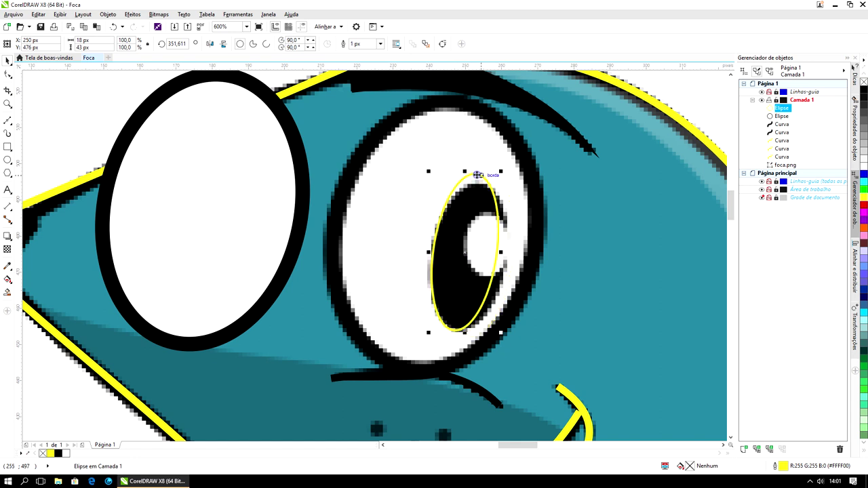
{"action": "left_click_drag", "start_coordinate": [464, 171], "coordinate": [464, 180]}
{"action": "left_click_drag", "start_coordinate": [499, 255], "coordinate": [508, 257]}
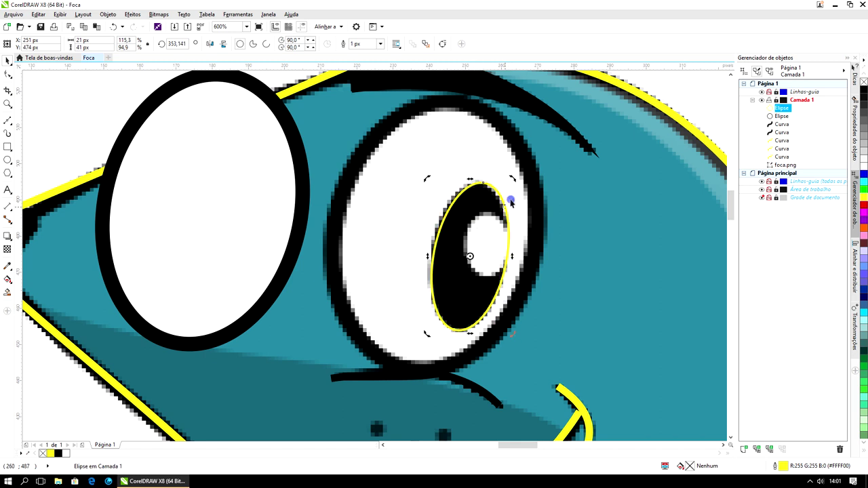
{"action": "left_click_drag", "start_coordinate": [512, 180], "coordinate": [512, 179]}
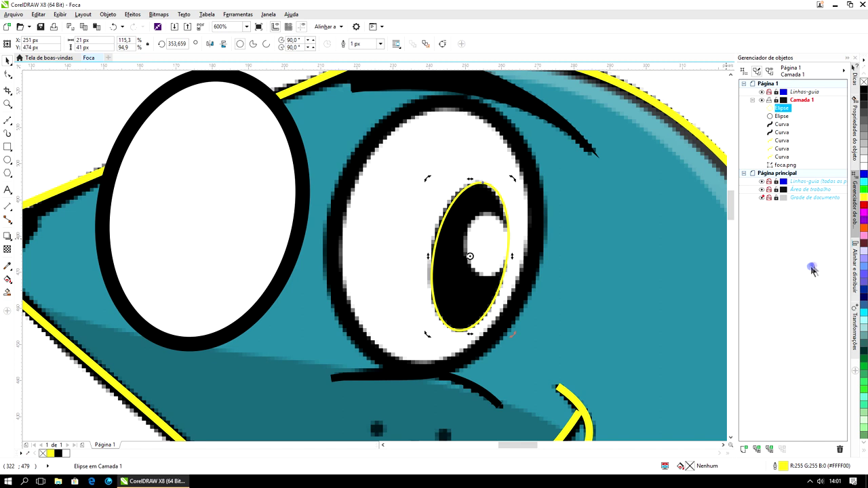
Give the pupil ellipse a black fill and black outline, and move it onto the traced white eye
{"action": "left_click", "coordinate": [863, 91]}
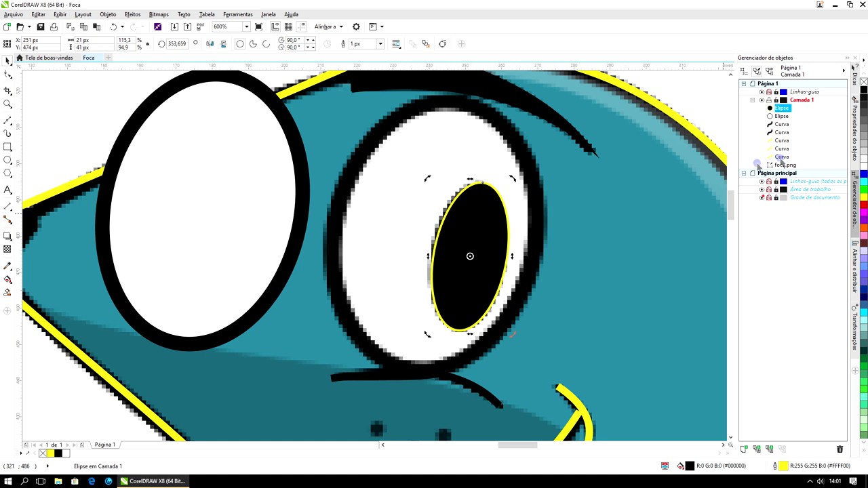
{"action": "right_click", "coordinate": [863, 90]}
{"action": "left_click_drag", "start_coordinate": [491, 246], "coordinate": [264, 221]}
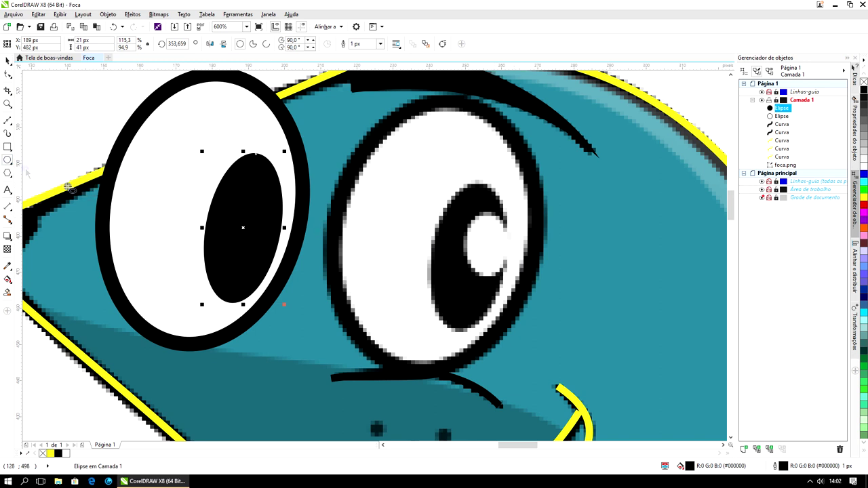
Draw a highlight ellipse about 13 by 18 px, give it a white fill and white outline, and move it onto the traced black pupil
{"action": "left_click_drag", "start_coordinate": [464, 215], "coordinate": [509, 277]}
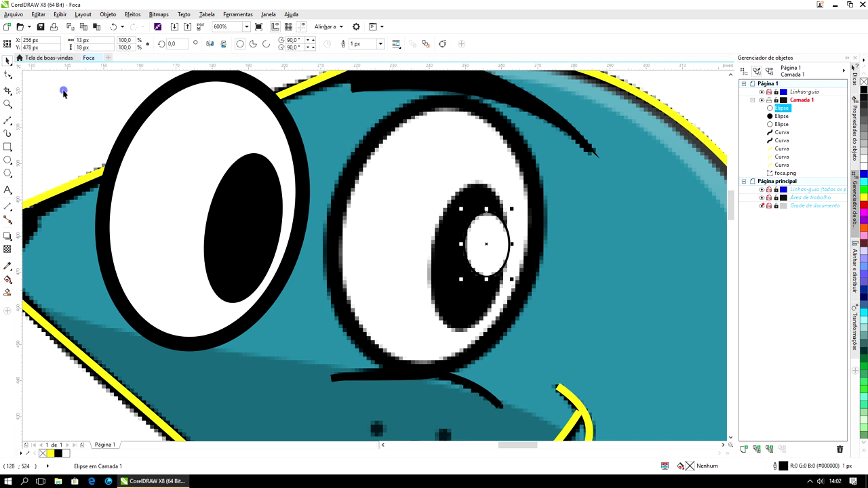
{"action": "right_click", "coordinate": [864, 173]}
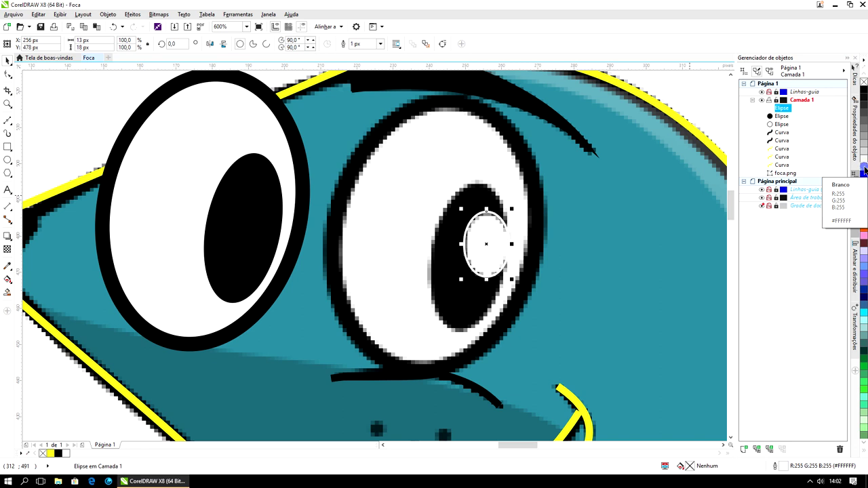
{"action": "left_click", "coordinate": [864, 173]}
{"action": "left_click_drag", "start_coordinate": [496, 251], "coordinate": [269, 222]}
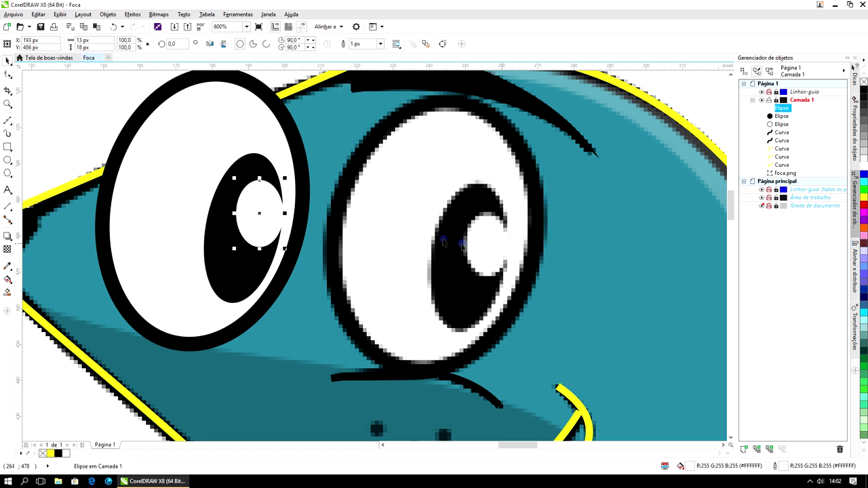
Select the highlight, pupil and eyeball ellipses together and move them onto the reference eye
{"action": "left_click", "coordinate": [254, 272]}
{"action": "left_click", "coordinate": [268, 221], "text": "shift"}
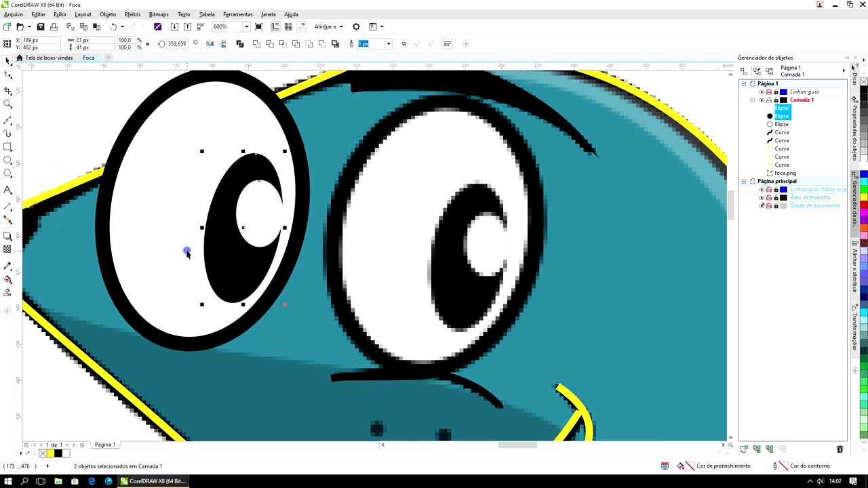
{"action": "left_click", "coordinate": [155, 222], "text": "shift"}
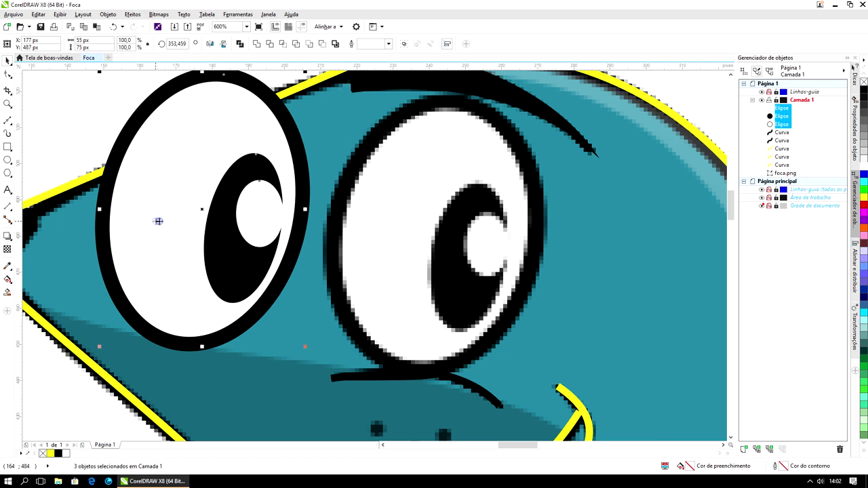
{"action": "left_click_drag", "start_coordinate": [160, 221], "coordinate": [388, 252]}
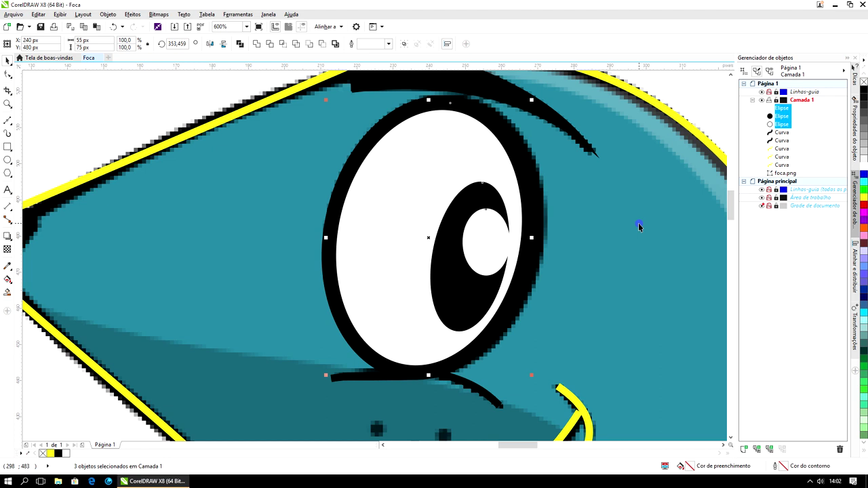
{"action": "left_click_drag", "start_coordinate": [533, 238], "coordinate": [532, 238]}
{"action": "left_click", "coordinate": [616, 261]}
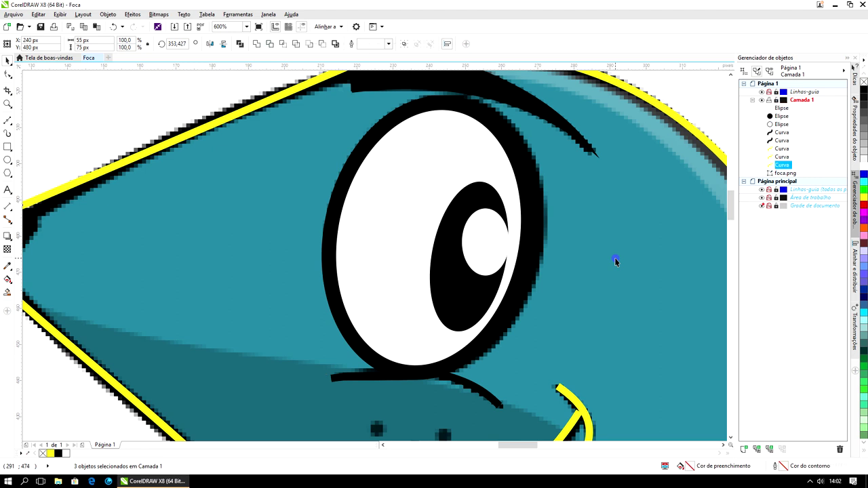
Widen the white eyeball ellipse to about 57 px and shift the pupil and highlight together slightly right to fit it
{"action": "left_click", "coordinate": [532, 240]}
{"action": "left_click_drag", "start_coordinate": [532, 238], "coordinate": [538, 238]}
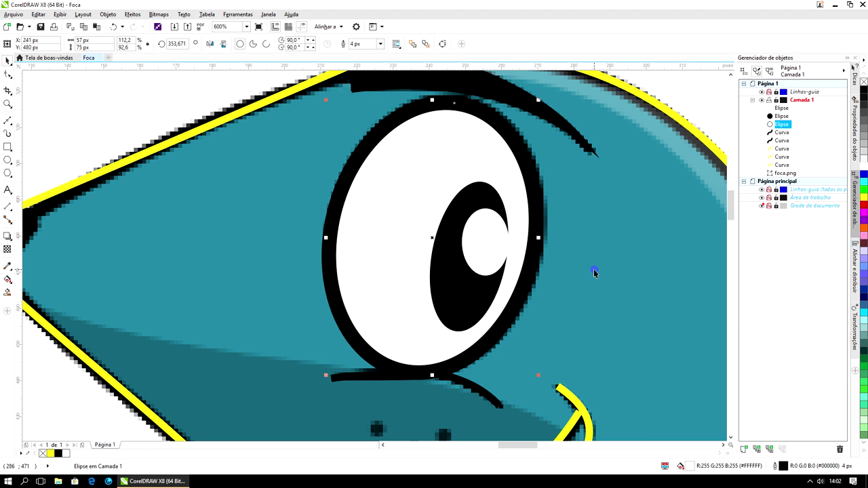
{"action": "left_click", "coordinate": [479, 250]}
{"action": "left_click", "coordinate": [449, 241], "text": "shift"}
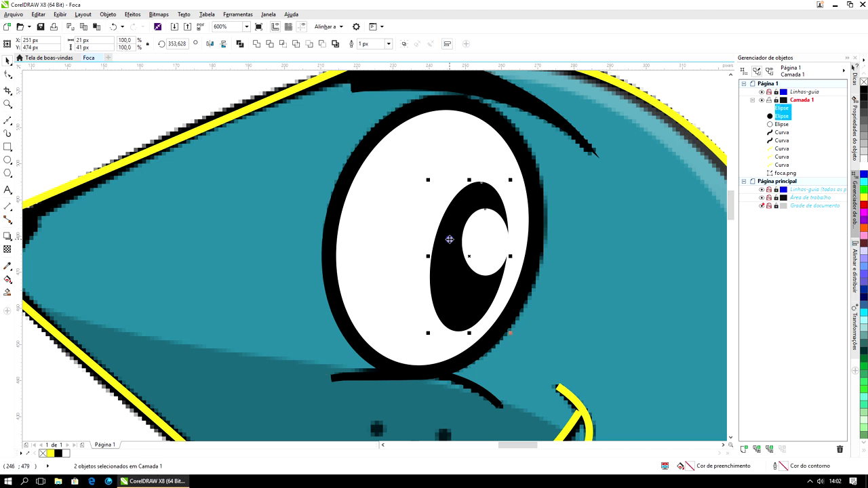
{"action": "key", "text": "shift+Right"}
{"action": "left_click_drag", "start_coordinate": [487, 246], "coordinate": [461, 249]}
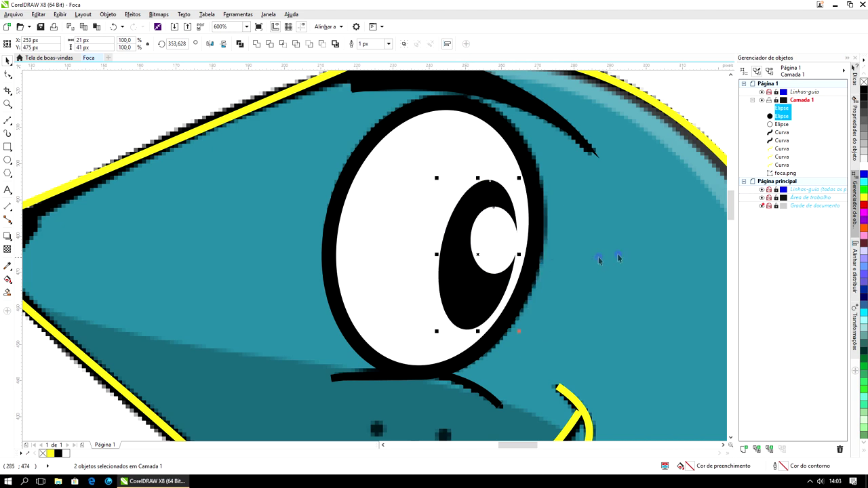
{"action": "left_click", "coordinate": [653, 234]}
Draw a straight two-node Bézier line about 31 by 100 px along the edge where the dark flipper meets the chest
{"action": "scroll", "coordinate": [653, 234], "scroll_direction": "down", "scroll_amount": 2}
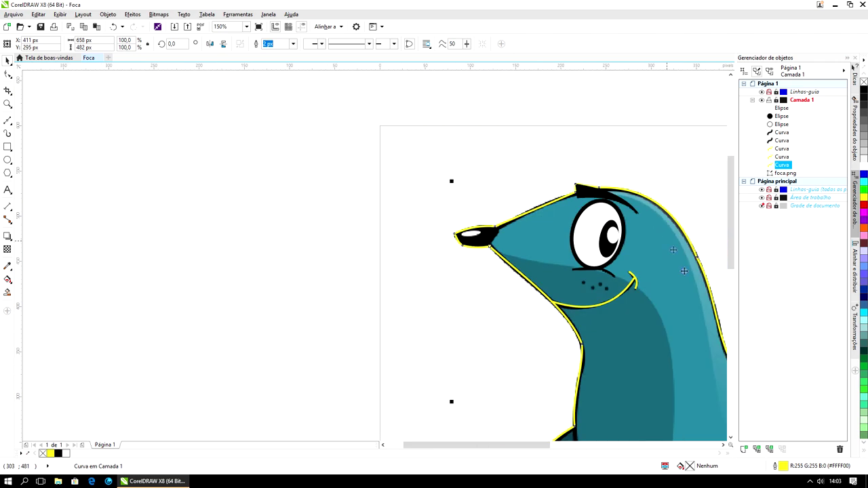
{"action": "scroll", "coordinate": [714, 261], "scroll_direction": "down", "scroll_amount": 1}
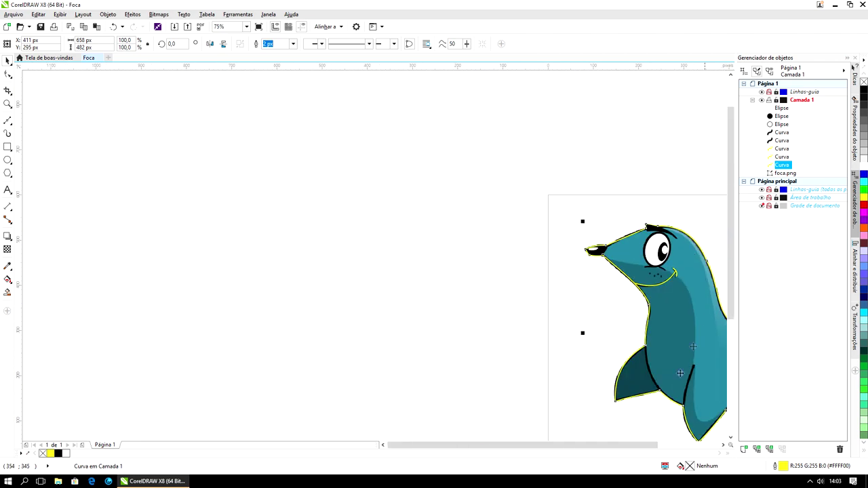
{"action": "left_click_drag", "start_coordinate": [656, 448], "coordinate": [656, 448]}
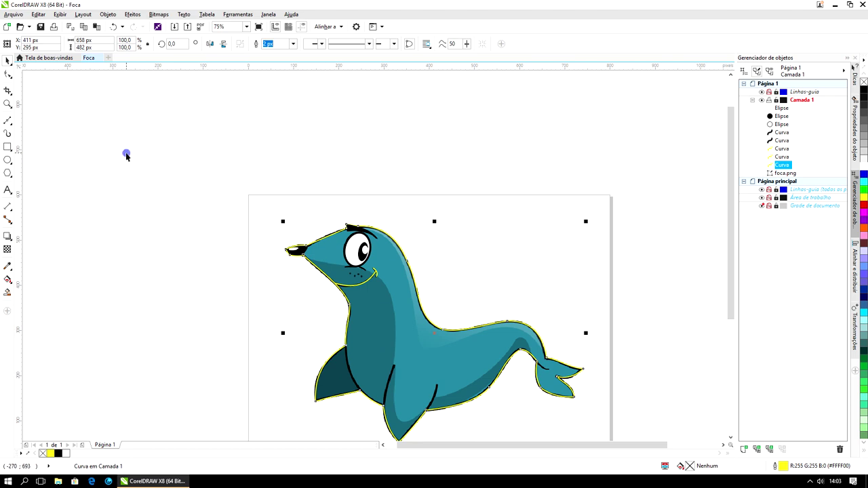
{"action": "left_click", "coordinate": [7, 124]}
{"action": "scroll", "coordinate": [371, 389], "scroll_direction": "up", "scroll_amount": 2}
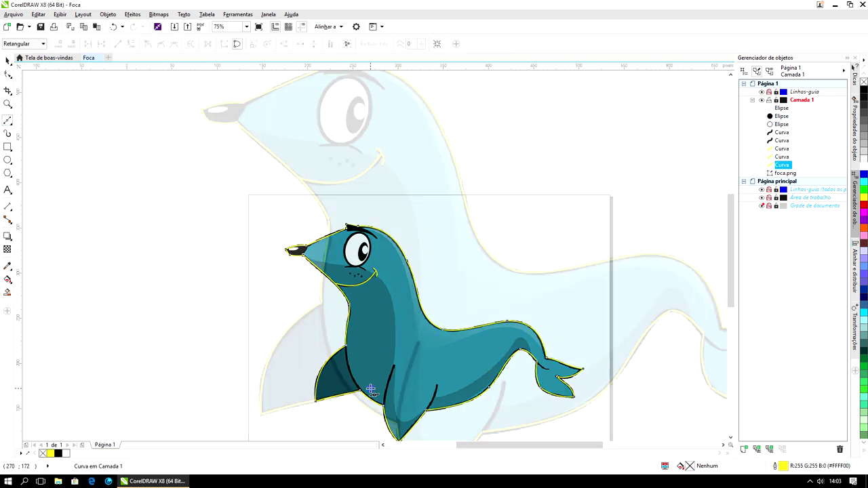
{"action": "left_click", "coordinate": [351, 394]}
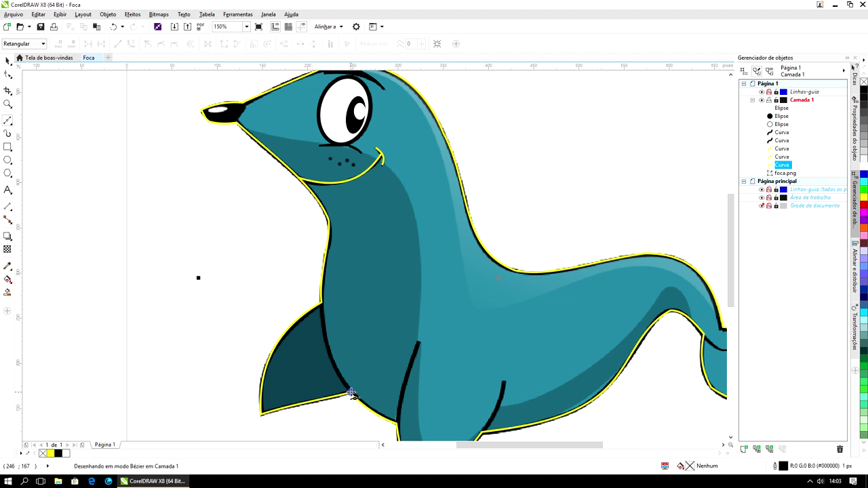
{"action": "left_click", "coordinate": [320, 300]}
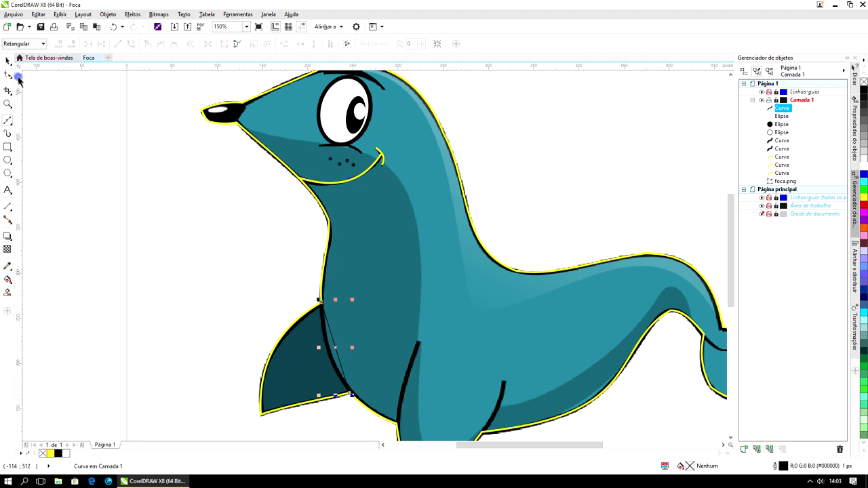
Color the dark flipper's joining line yellow and set its outline width to 2 px
{"action": "left_click", "coordinate": [8, 61]}
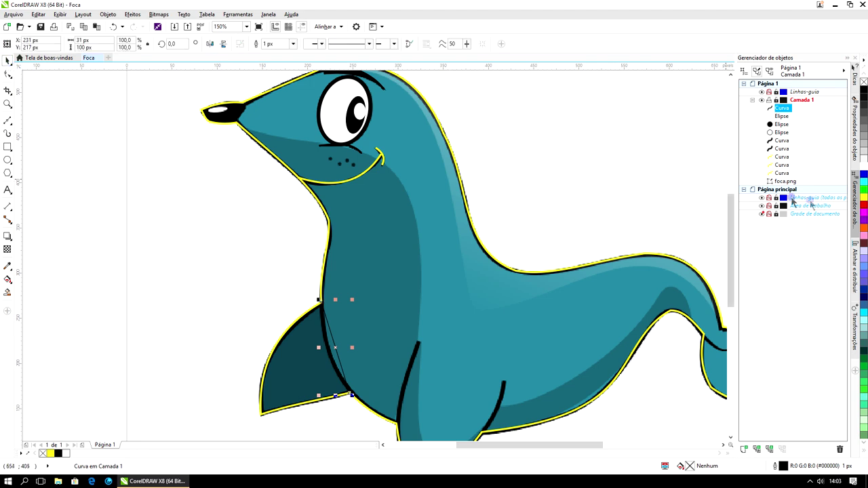
{"action": "right_click", "coordinate": [861, 197]}
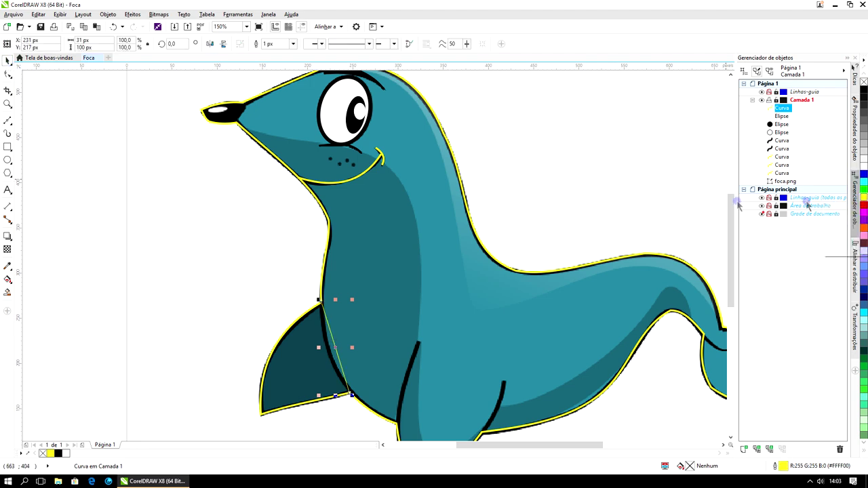
{"action": "left_click", "coordinate": [293, 43]}
{"action": "left_click", "coordinate": [287, 87]}
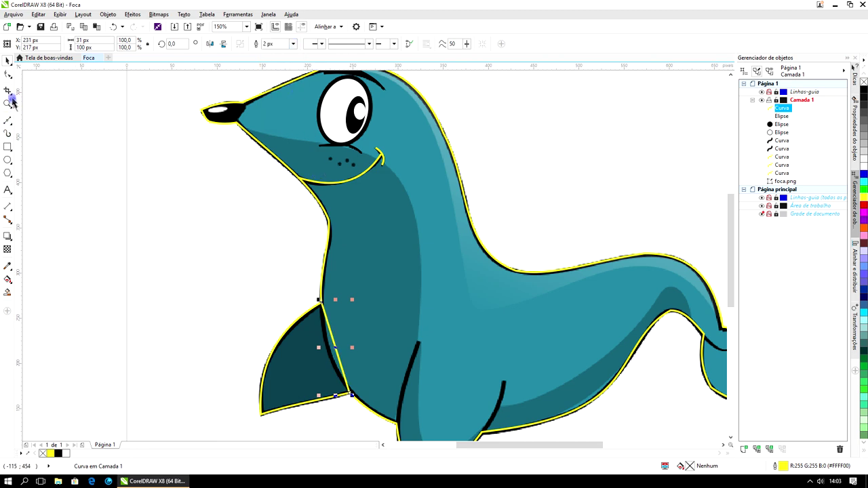
Convert the dark flipper's joining line to a curve and bend it along the black contour of the chest
{"action": "left_click", "coordinate": [7, 75]}
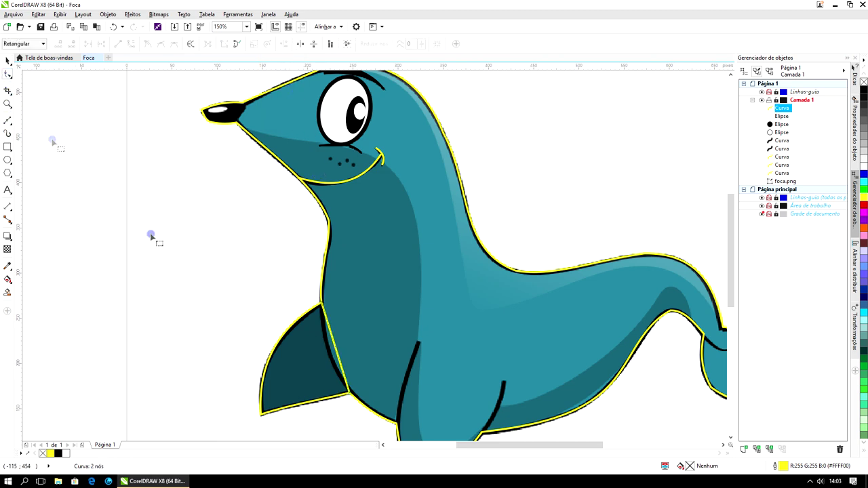
{"action": "right_click", "coordinate": [336, 349]}
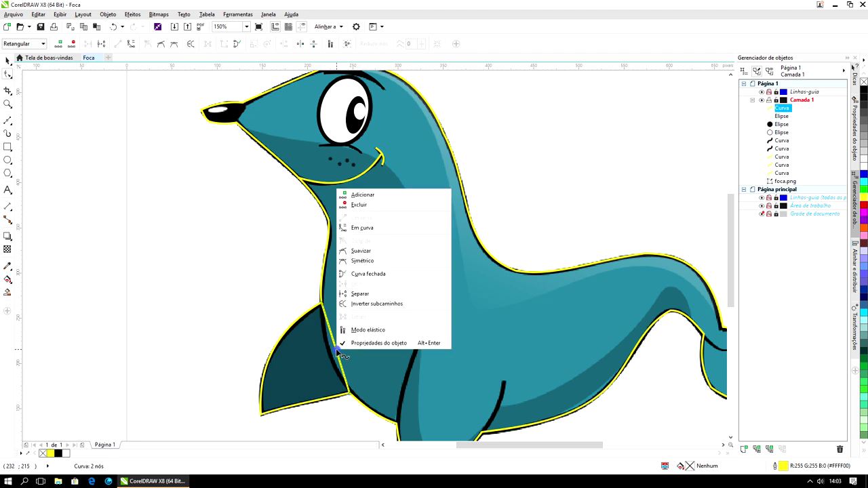
{"action": "left_click", "coordinate": [375, 226]}
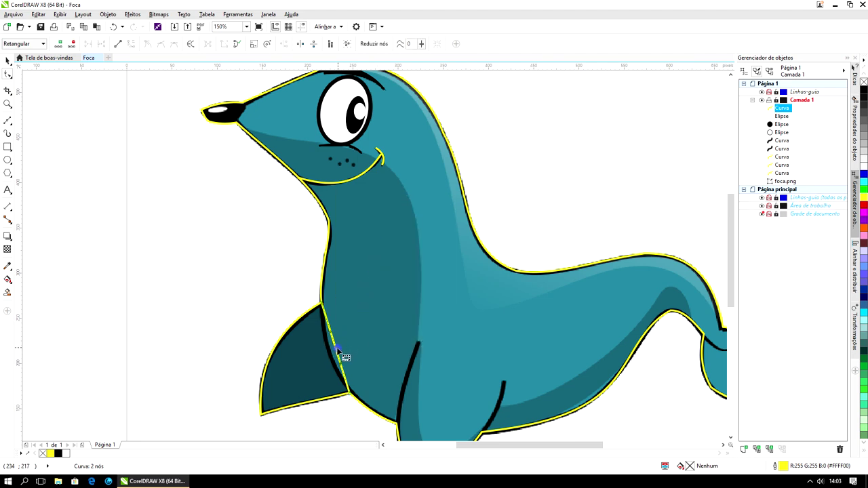
{"action": "left_click_drag", "start_coordinate": [337, 350], "coordinate": [334, 358]}
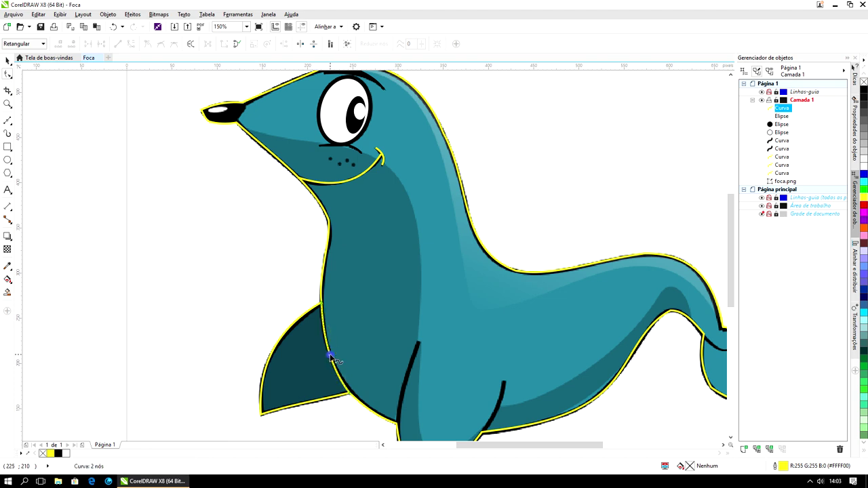
Refine the joining curve by adjusting its lower end node and both control handles to follow the chest contour
{"action": "left_click", "coordinate": [351, 395]}
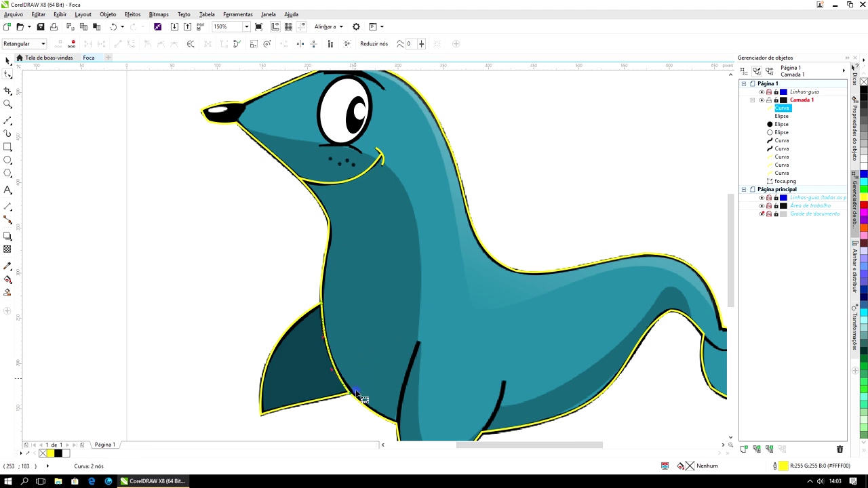
{"action": "scroll", "coordinate": [353, 397], "scroll_direction": "up", "scroll_amount": 4}
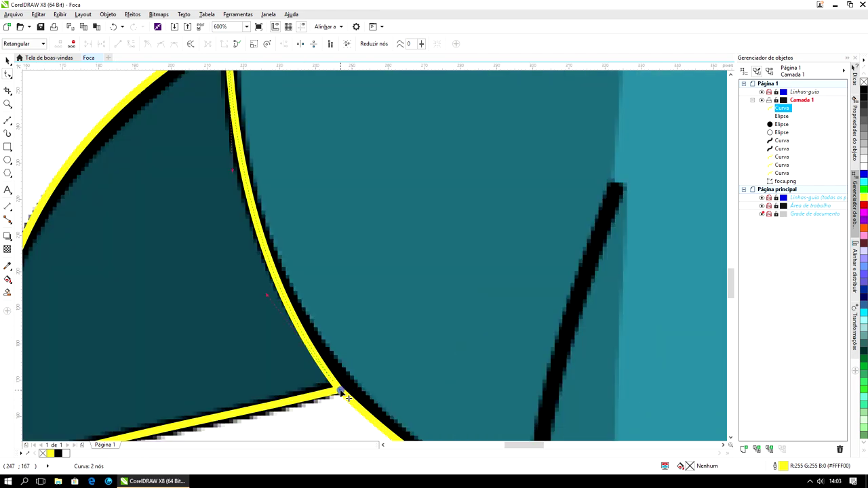
{"action": "mouse_move", "coordinate": [346, 397]}
{"action": "left_mouse_down"}
{"action": "mouse_move", "coordinate": [359, 399]}
{"action": "mouse_move", "coordinate": [345, 393]}
{"action": "left_mouse_up"}
{"action": "left_click_drag", "start_coordinate": [267, 297], "coordinate": [271, 296]}
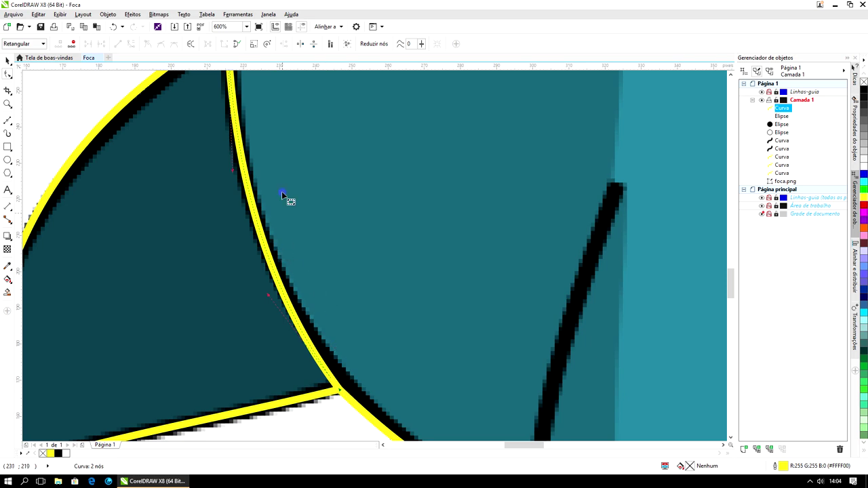
{"action": "mouse_move", "coordinate": [730, 286]}
{"action": "left_mouse_down"}
{"action": "mouse_move", "coordinate": [730, 262]}
{"action": "mouse_move", "coordinate": [738, 274]}
{"action": "left_mouse_up"}
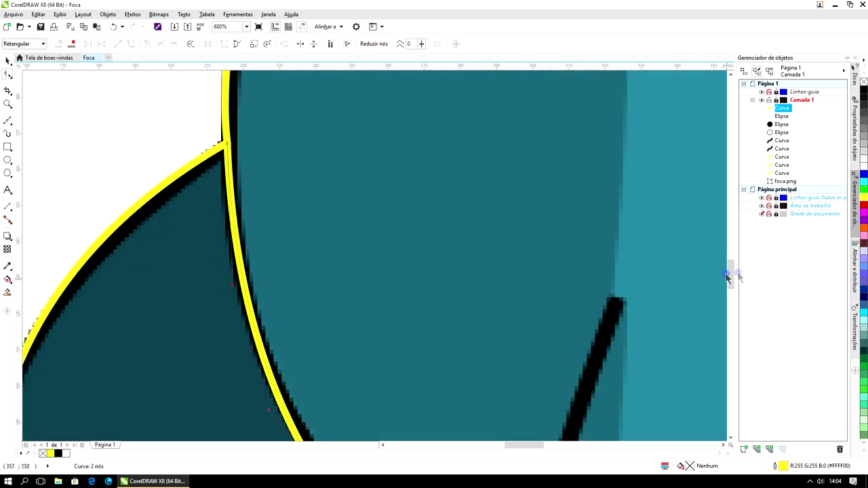
{"action": "left_click_drag", "start_coordinate": [231, 283], "coordinate": [227, 289]}
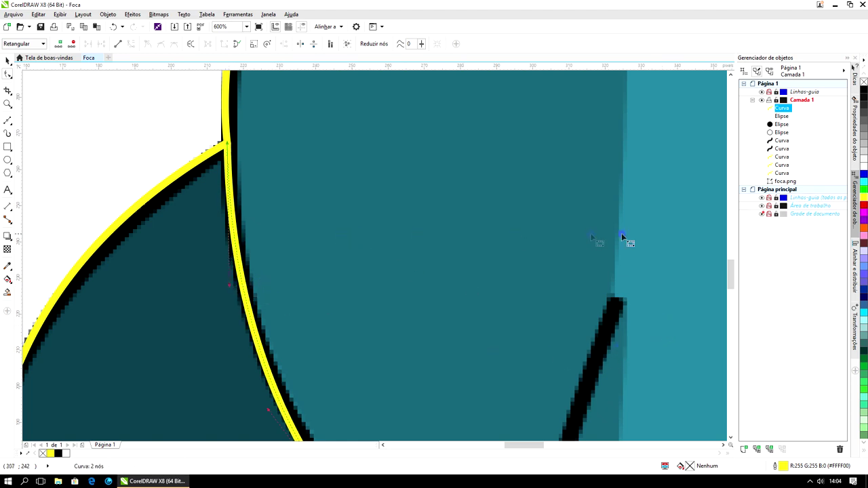
{"action": "scroll", "coordinate": [472, 255], "scroll_direction": "down", "scroll_amount": 2}
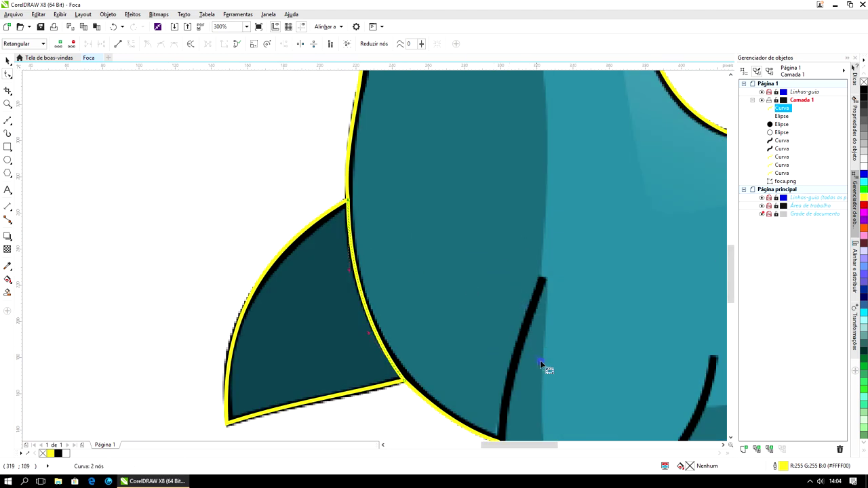
{"action": "left_click", "coordinate": [505, 271]}
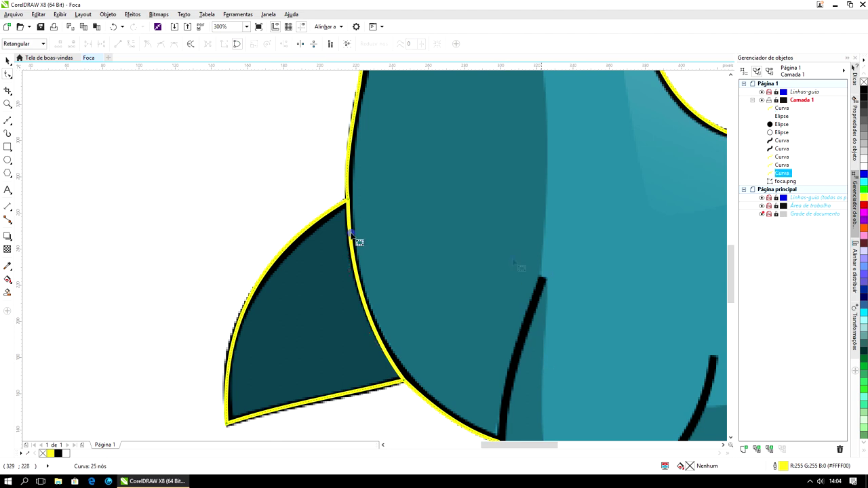
Draw a straight line about 24 by 91 px along the black upper contour of the front flipper and color it yellow
{"action": "left_click", "coordinate": [9, 121]}
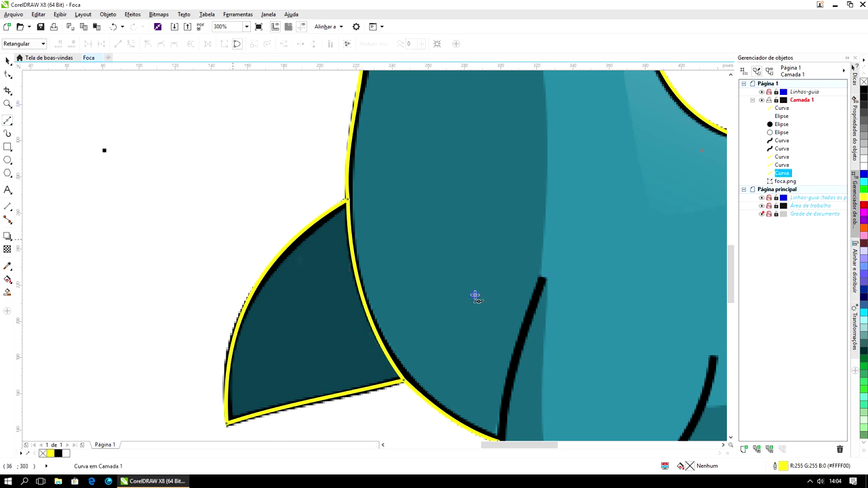
{"action": "scroll", "coordinate": [731, 294], "scroll_direction": "down", "scroll_amount": 3}
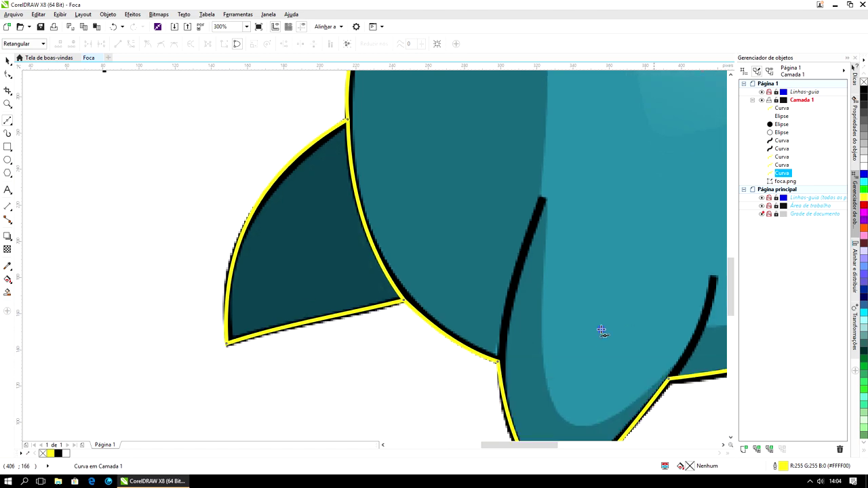
{"action": "mouse_move", "coordinate": [543, 198]}
{"action": "left_mouse_down"}
{"action": "mouse_move", "coordinate": [493, 345]}
{"action": "mouse_move", "coordinate": [500, 364]}
{"action": "mouse_move", "coordinate": [500, 355]}
{"action": "left_mouse_up"}
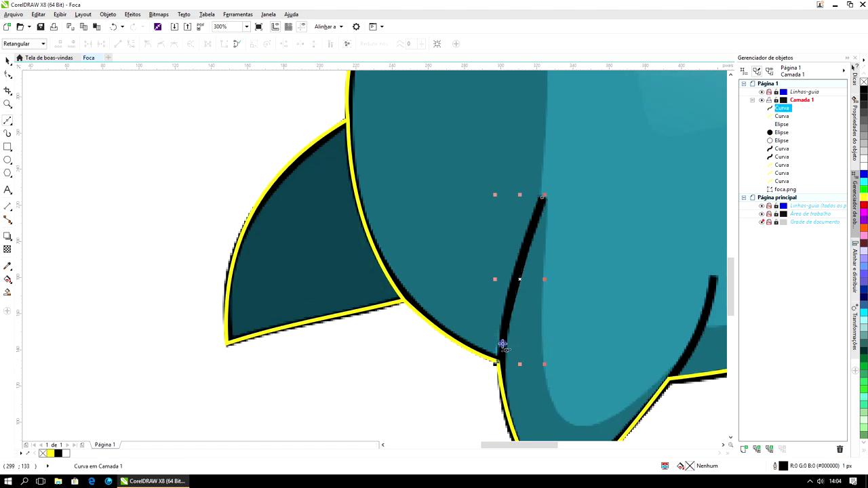
{"action": "left_click", "coordinate": [6, 65]}
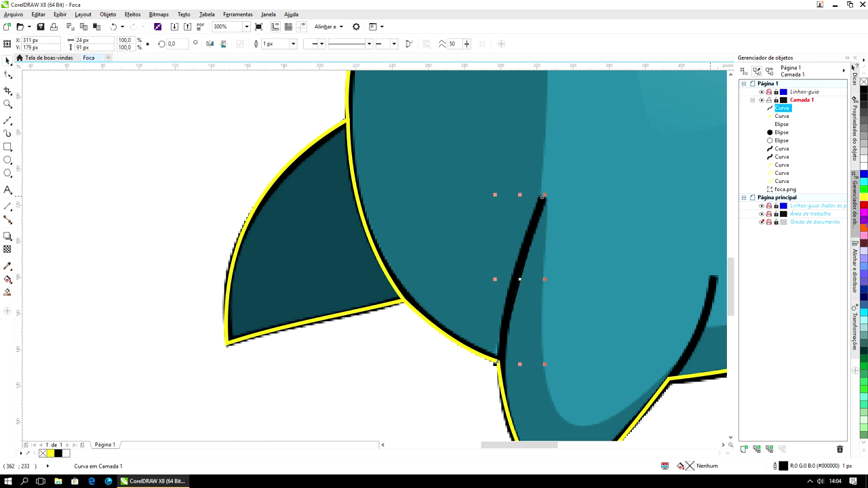
{"action": "right_click", "coordinate": [863, 196]}
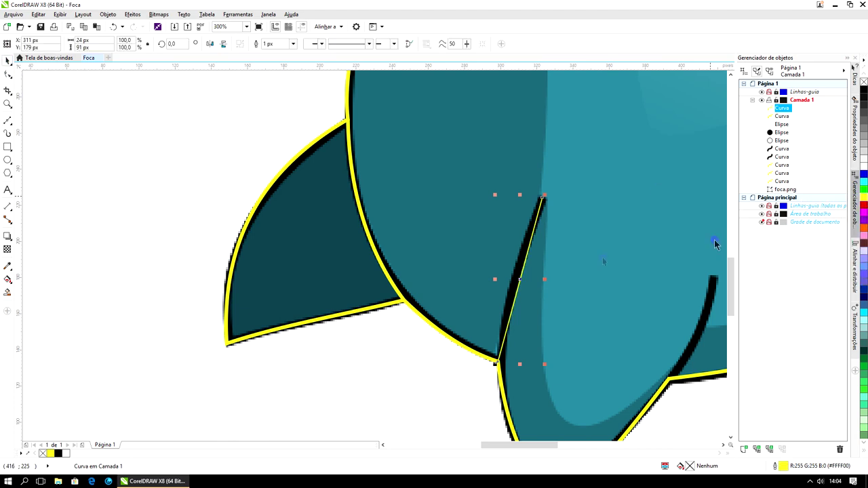
Give the front flipper's upper line a 2 px outline and bend it as a curve along the black contour
{"action": "left_click", "coordinate": [292, 43]}
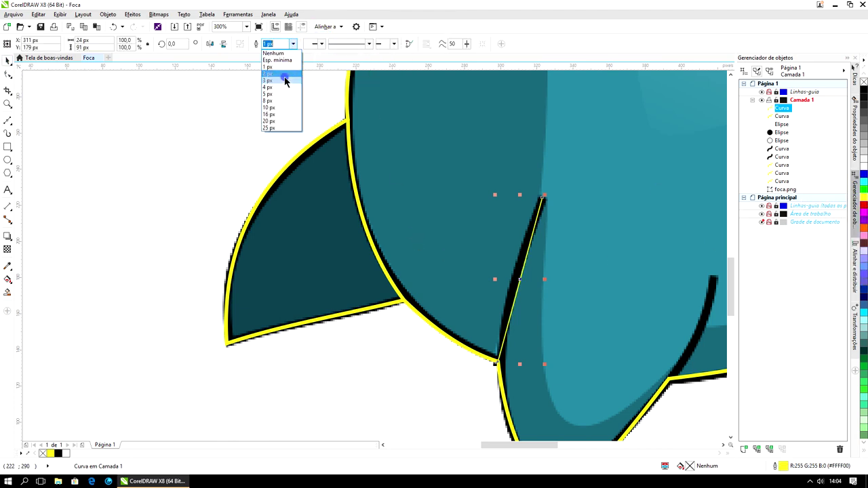
{"action": "left_click", "coordinate": [280, 73]}
{"action": "left_click", "coordinate": [8, 76]}
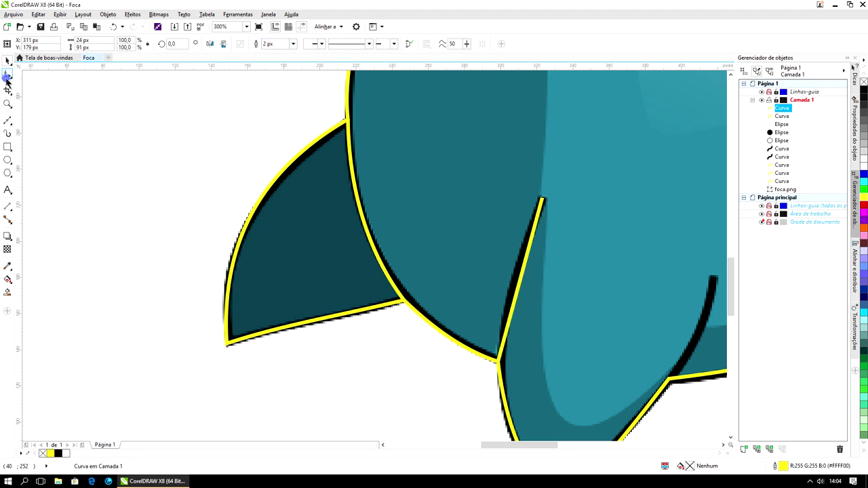
{"action": "right_click", "coordinate": [521, 278]}
{"action": "left_click", "coordinate": [550, 316]}
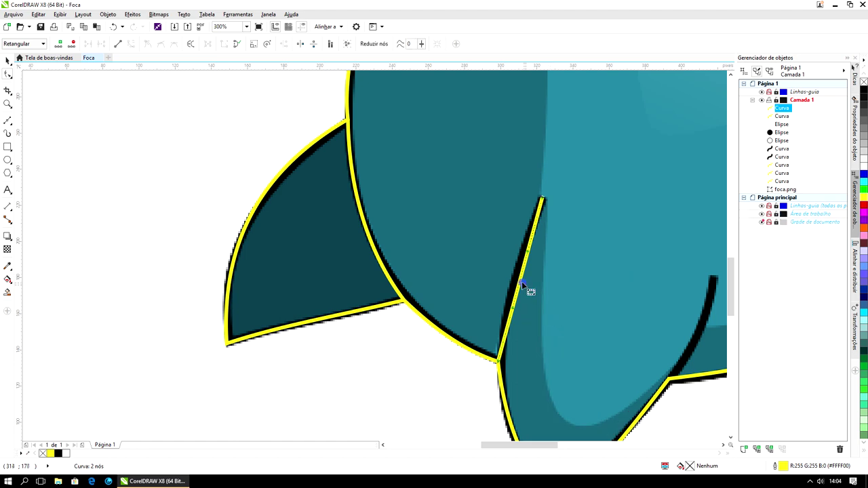
{"action": "left_click_drag", "start_coordinate": [518, 281], "coordinate": [514, 278]}
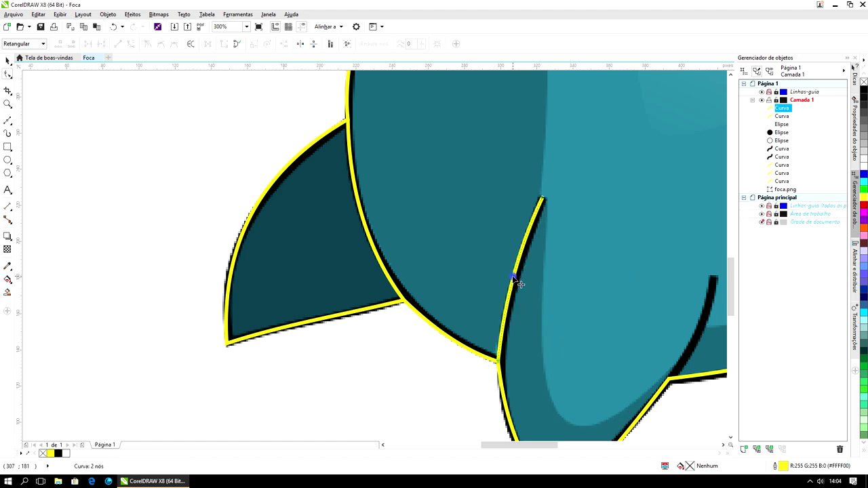
{"action": "left_click", "coordinate": [499, 360]}
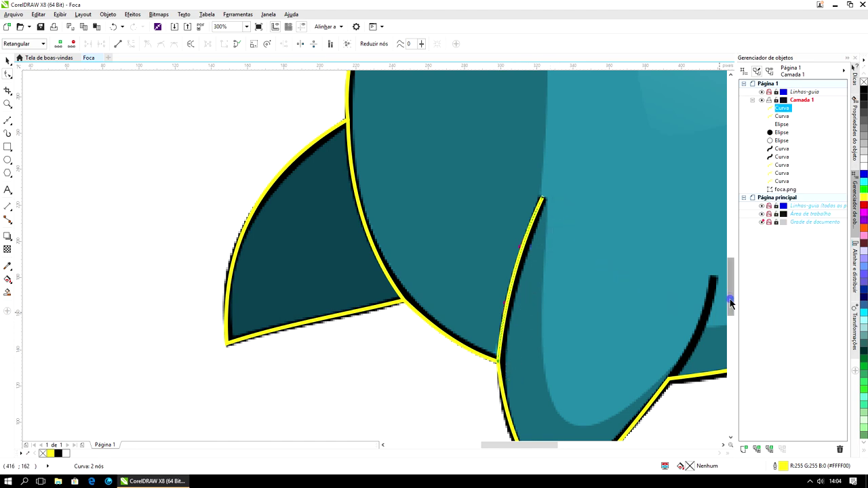
Move the front flipper's tip node onto the black tip and adjust both its handles to follow the flipper's edges
{"action": "left_click_drag", "start_coordinate": [732, 300], "coordinate": [733, 315]}
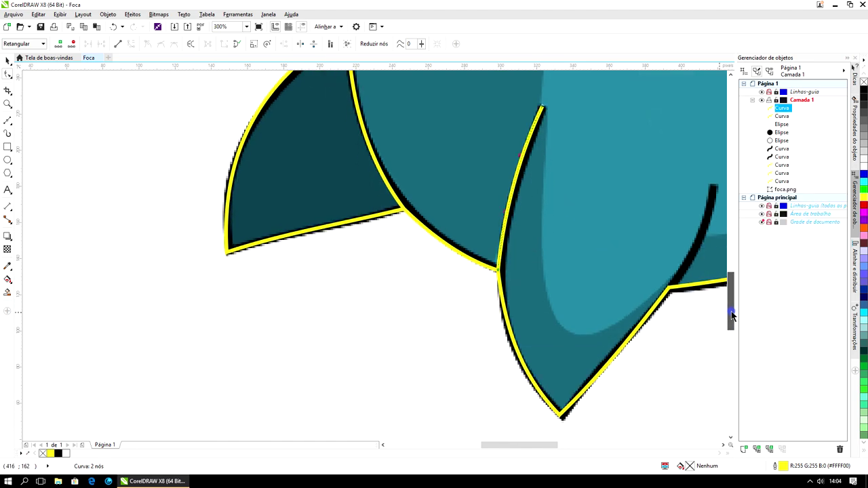
{"action": "left_click", "coordinate": [569, 409]}
{"action": "left_click_drag", "start_coordinate": [562, 417], "coordinate": [566, 417]}
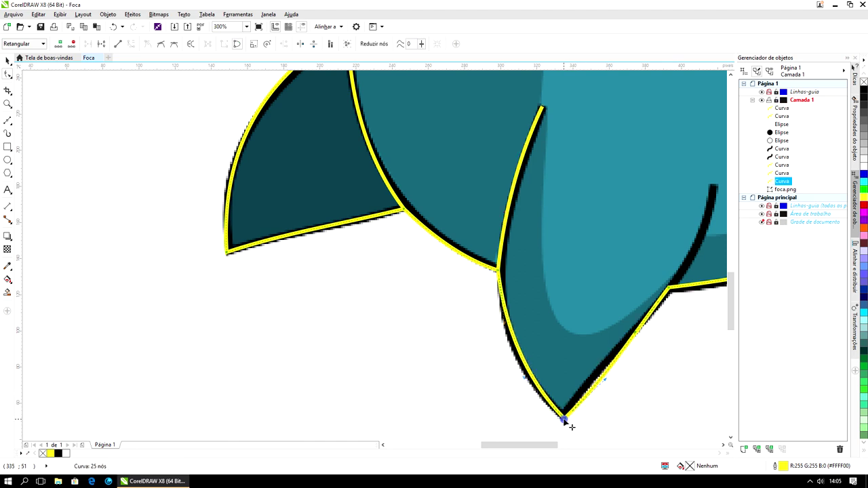
{"action": "left_click_drag", "start_coordinate": [607, 381], "coordinate": [599, 373]}
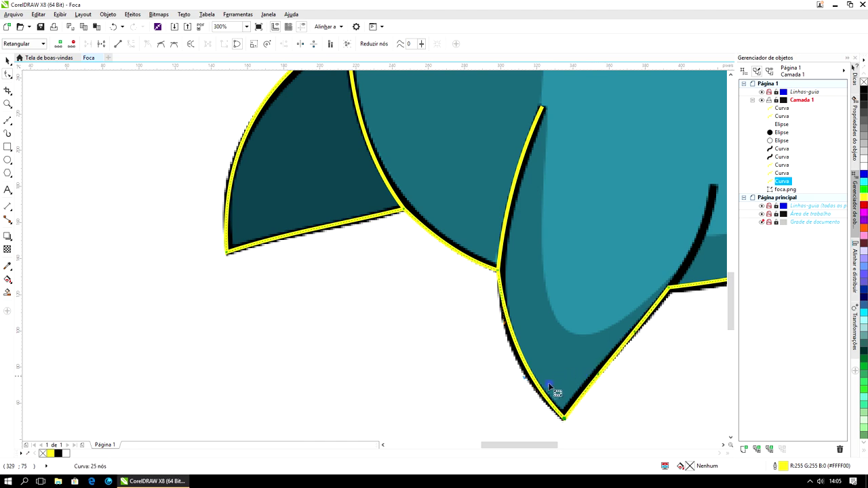
{"action": "left_click_drag", "start_coordinate": [523, 379], "coordinate": [512, 383]}
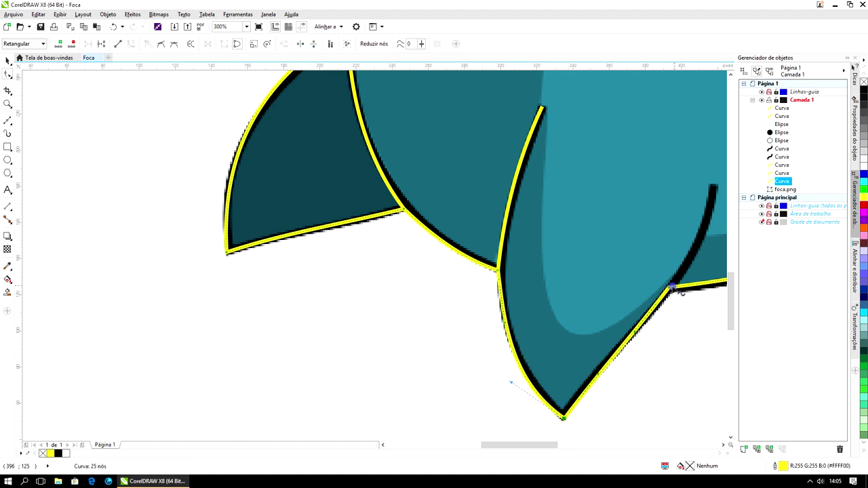
Adjust the body outline's node and belly-side handle at the corner where the front flipper meets the belly
{"action": "left_click_drag", "start_coordinate": [669, 289], "coordinate": [670, 293]}
{"action": "left_click_drag", "start_coordinate": [556, 445], "coordinate": [585, 452]}
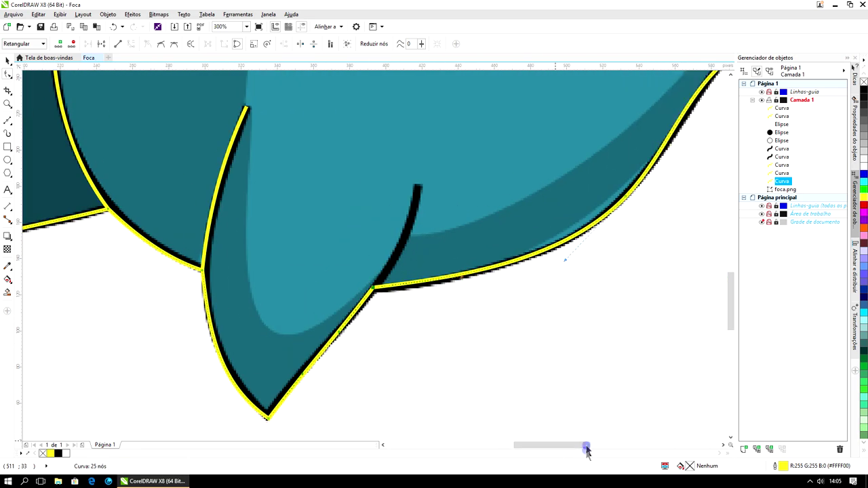
{"action": "left_click_drag", "start_coordinate": [732, 287], "coordinate": [732, 278]}
{"action": "left_click_drag", "start_coordinate": [587, 445], "coordinate": [595, 448]}
{"action": "left_click", "coordinate": [405, 375]}
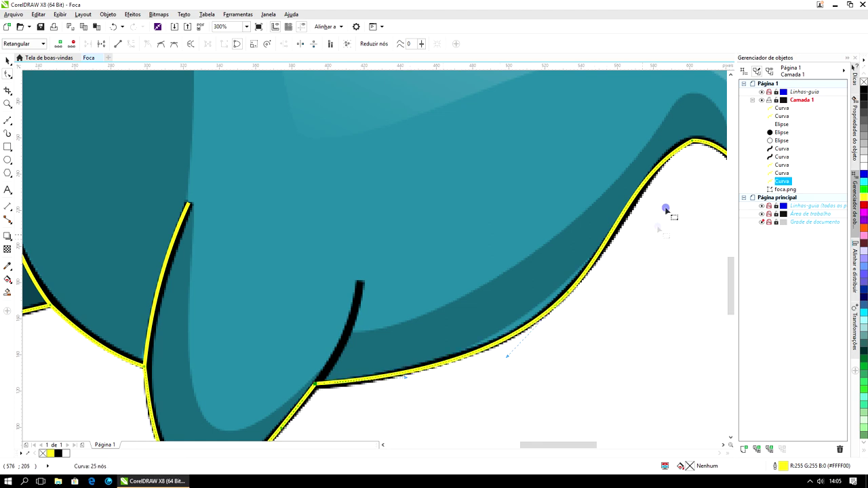
Refine the belly outline between the front flipper and the tail arch by adjusting its node handles to the black contour
{"action": "left_click", "coordinate": [693, 143]}
{"action": "left_click_drag", "start_coordinate": [632, 171], "coordinate": [630, 166]}
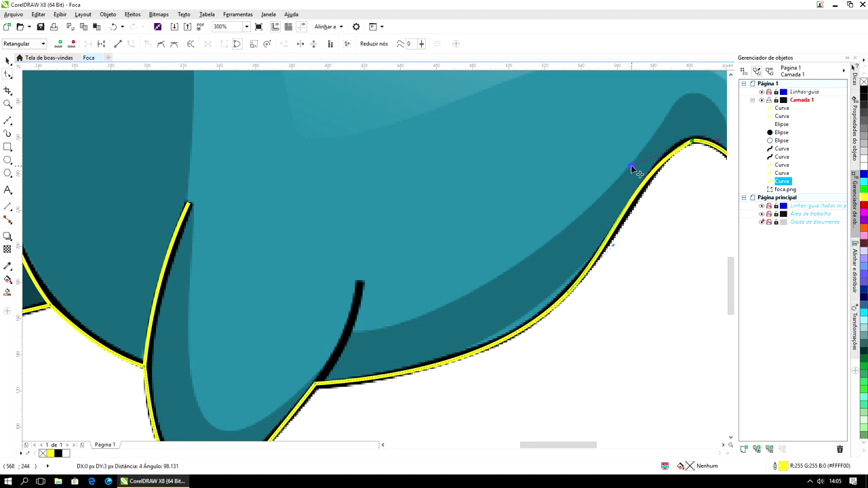
{"action": "left_click_drag", "start_coordinate": [615, 248], "coordinate": [621, 250]}
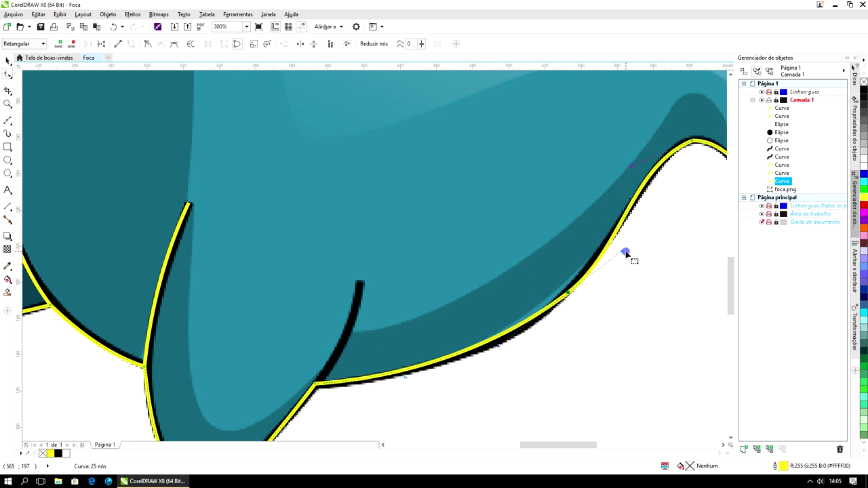
{"action": "left_click", "coordinate": [569, 294]}
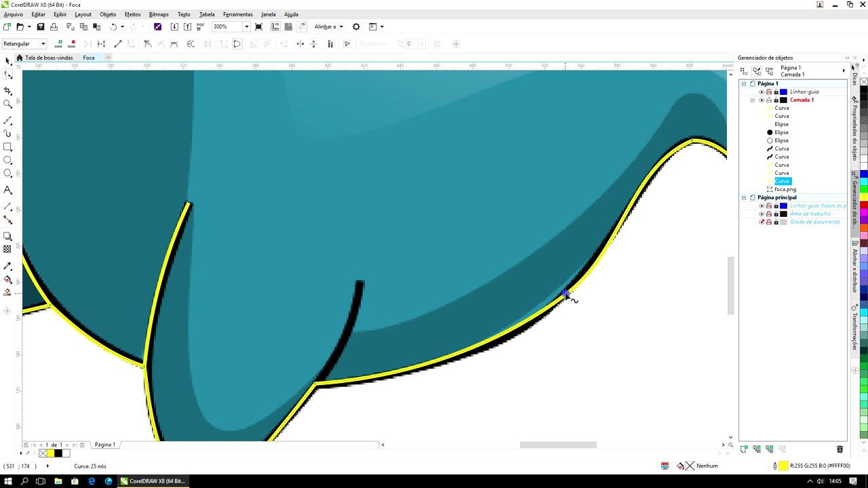
{"action": "left_click", "coordinate": [569, 294]}
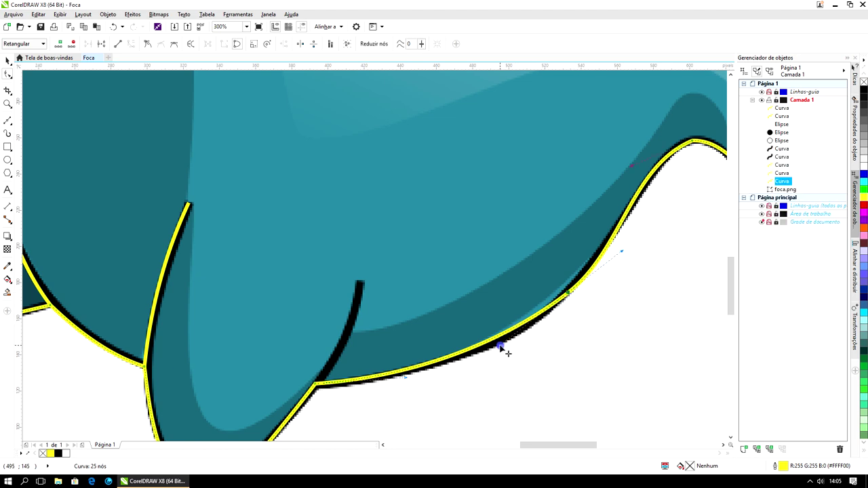
{"action": "left_click_drag", "start_coordinate": [501, 347], "coordinate": [502, 357]}
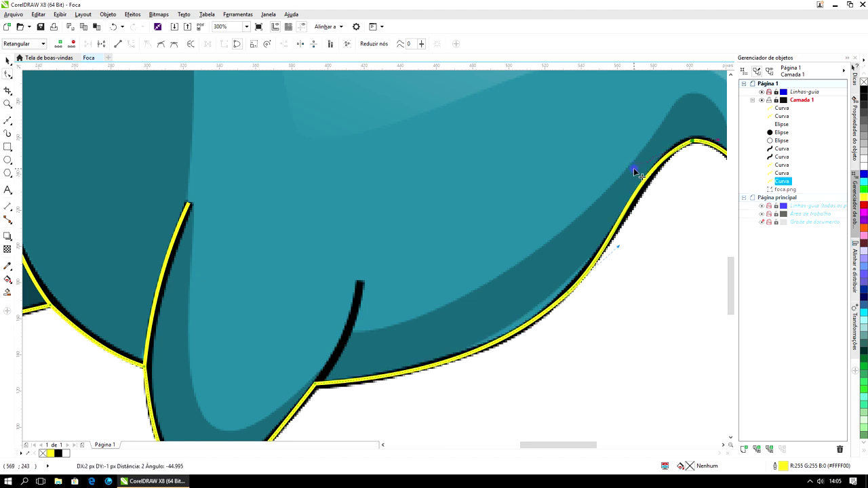
{"action": "left_click", "coordinate": [633, 168]}
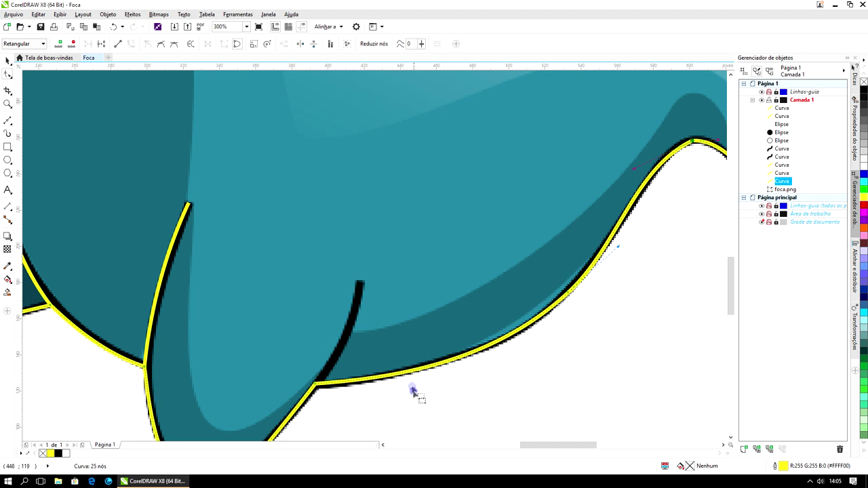
Draw a straight line about 24 by 55 px along the front flipper's short rear contour, with a yellow 2 px outline
{"action": "left_click", "coordinate": [9, 120]}
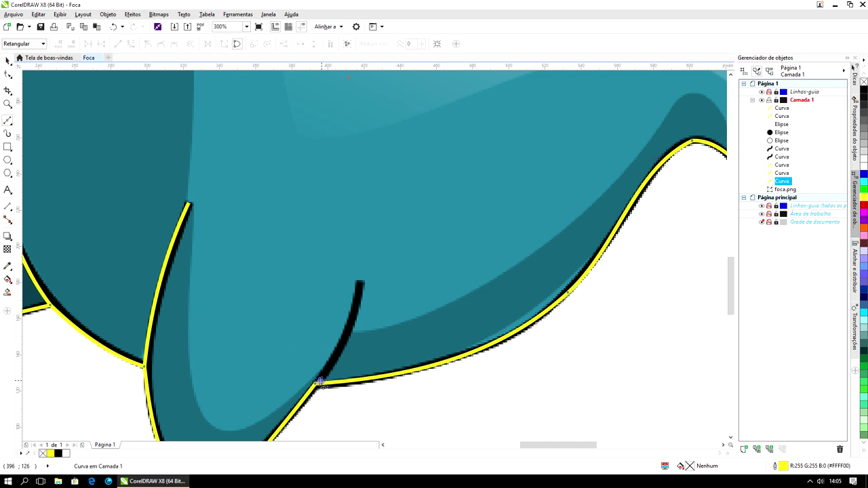
{"action": "mouse_move", "coordinate": [316, 384]}
{"action": "left_mouse_down"}
{"action": "mouse_move", "coordinate": [344, 347]}
{"action": "mouse_move", "coordinate": [360, 282]}
{"action": "left_mouse_up"}
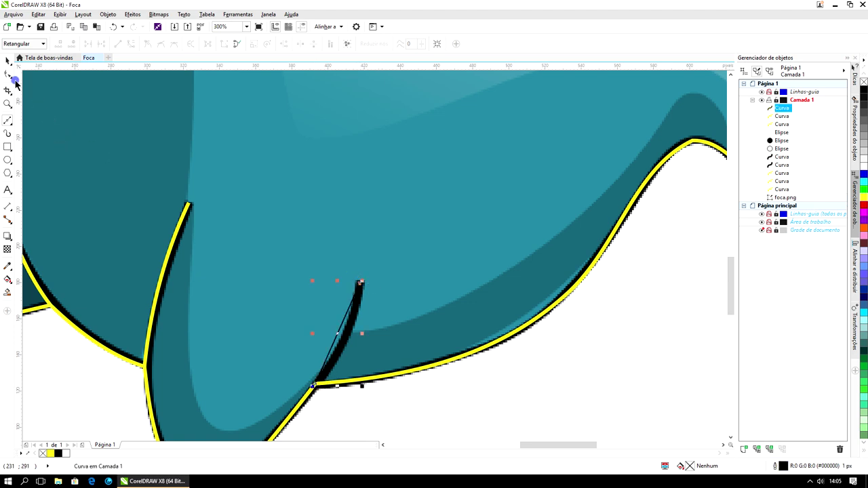
{"action": "left_click", "coordinate": [7, 74]}
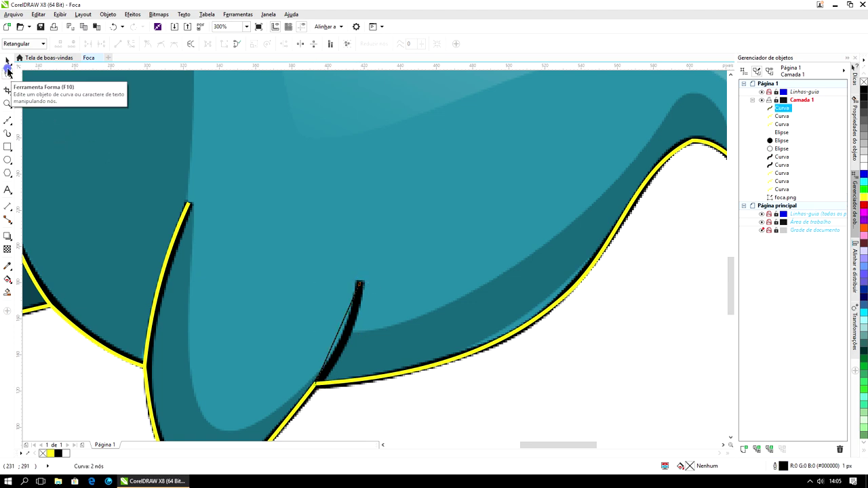
{"action": "key", "text": "space"}
{"action": "right_click", "coordinate": [863, 199]}
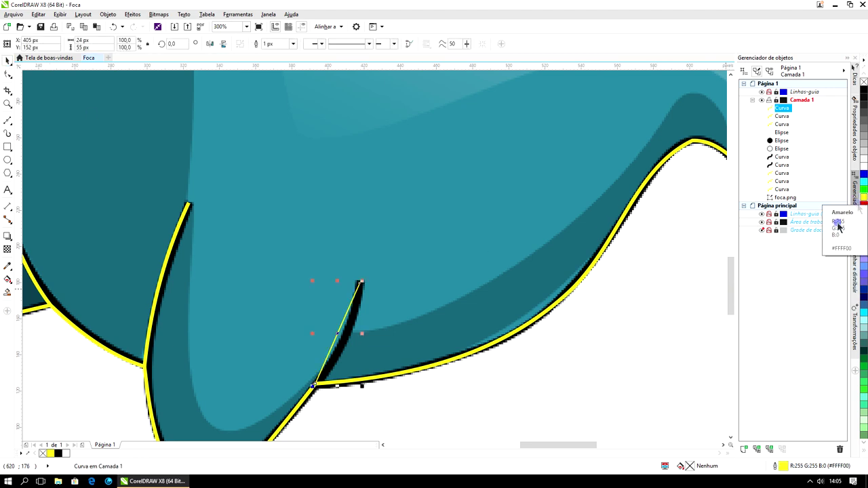
{"action": "left_click", "coordinate": [294, 44]}
{"action": "left_click", "coordinate": [283, 95]}
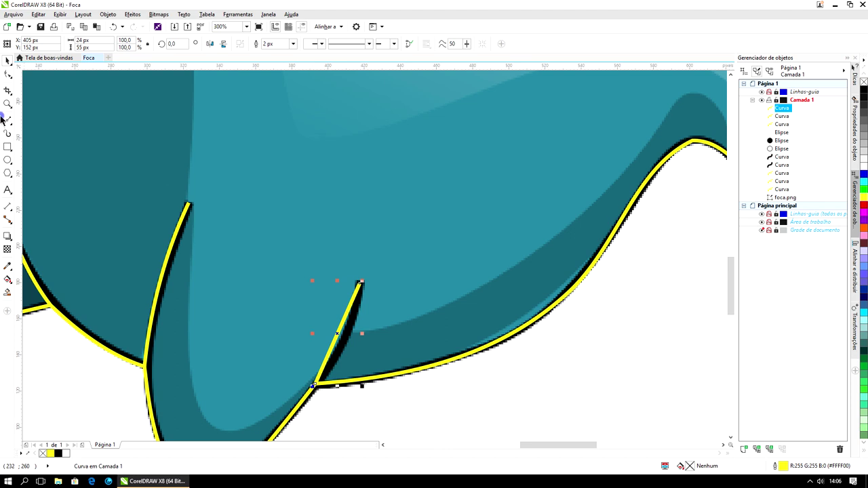
Convert the front flipper's short rear line to a curve and bend it along the black contour
{"action": "left_click", "coordinate": [6, 77]}
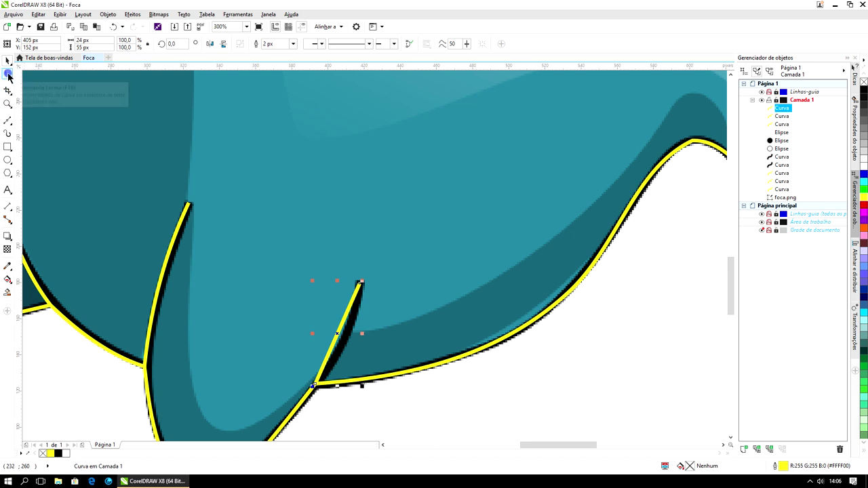
{"action": "right_click", "coordinate": [339, 332]}
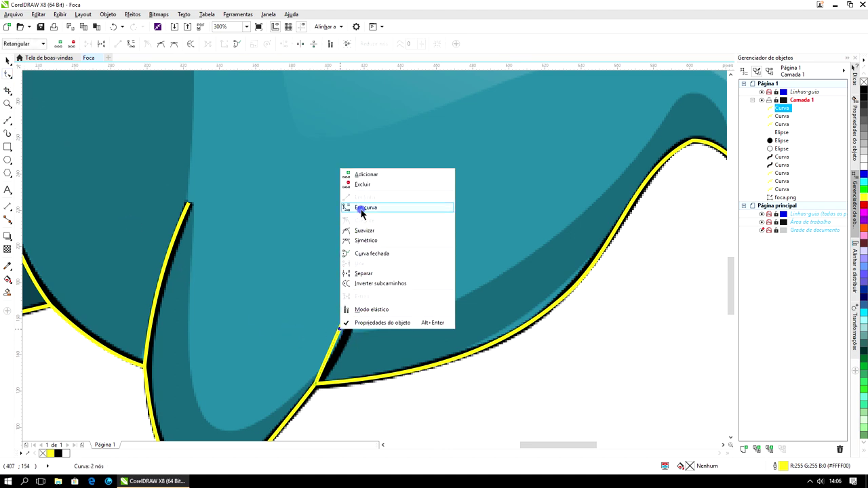
{"action": "left_click", "coordinate": [358, 203]}
{"action": "left_click", "coordinate": [346, 336]}
{"action": "left_click_drag", "start_coordinate": [339, 333], "coordinate": [345, 336]}
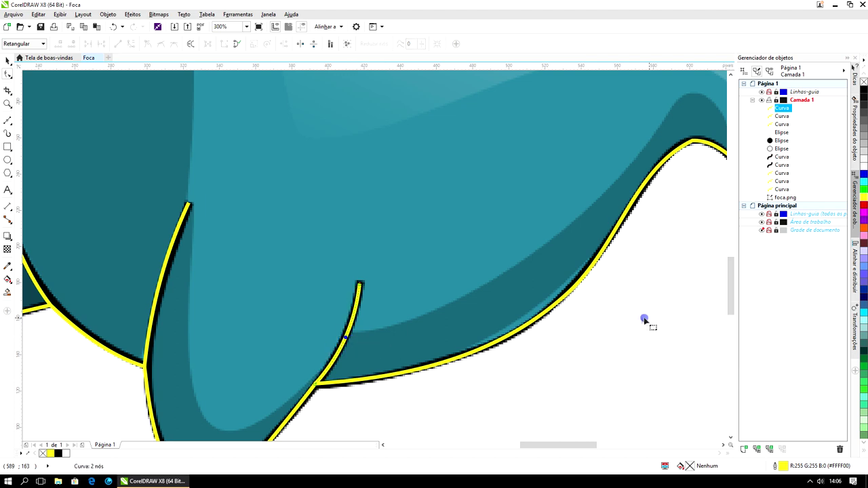
Draw a straight line about 27 by 16 px along the short black crease at the base of the tail
{"action": "scroll", "coordinate": [649, 322], "scroll_direction": "down", "scroll_amount": 2}
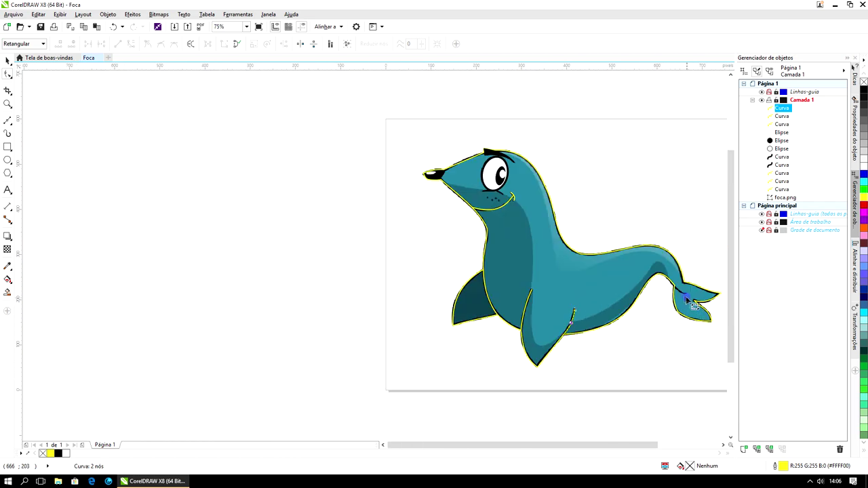
{"action": "scroll", "coordinate": [685, 298], "scroll_direction": "up", "scroll_amount": 2}
{"action": "scroll", "coordinate": [684, 295], "scroll_direction": "up", "scroll_amount": 1}
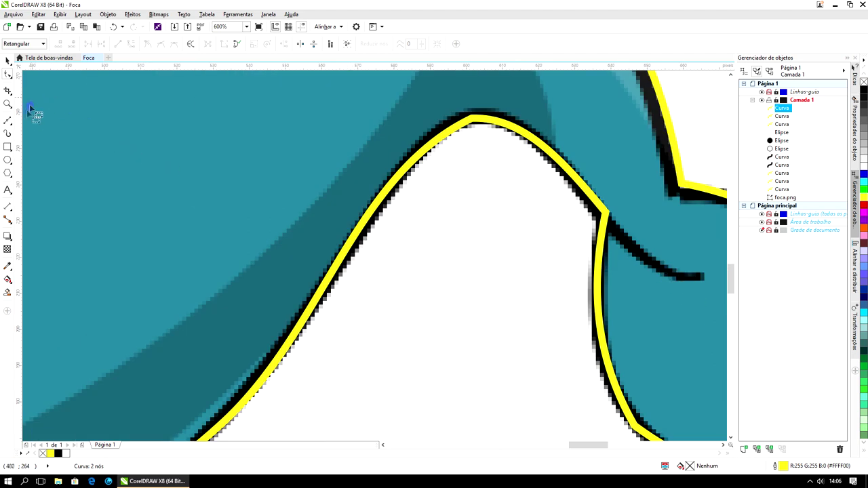
{"action": "left_click", "coordinate": [8, 120]}
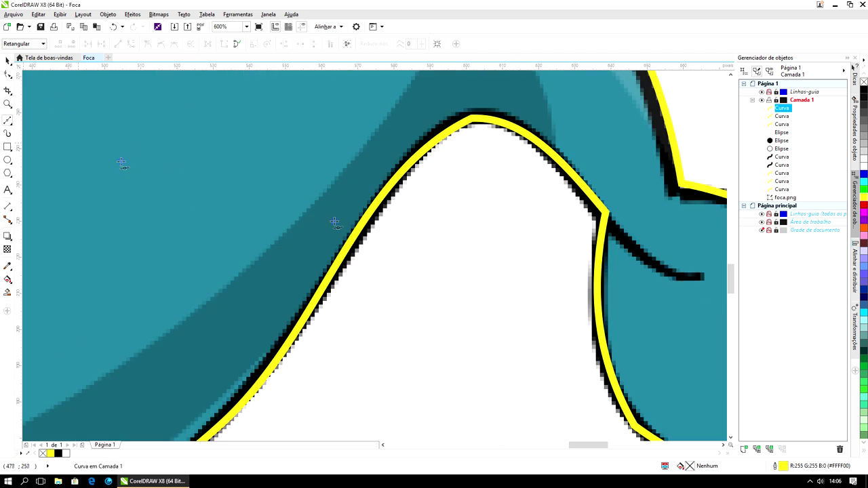
{"action": "left_click", "coordinate": [604, 220]}
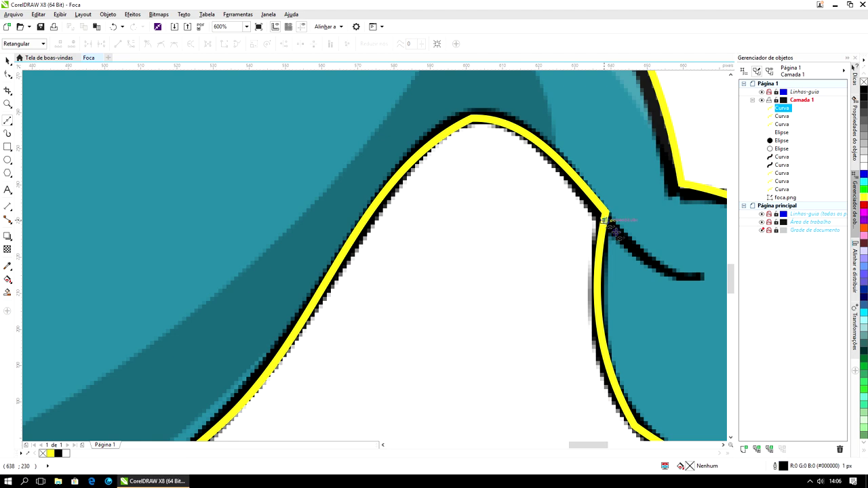
{"action": "left_click", "coordinate": [701, 278]}
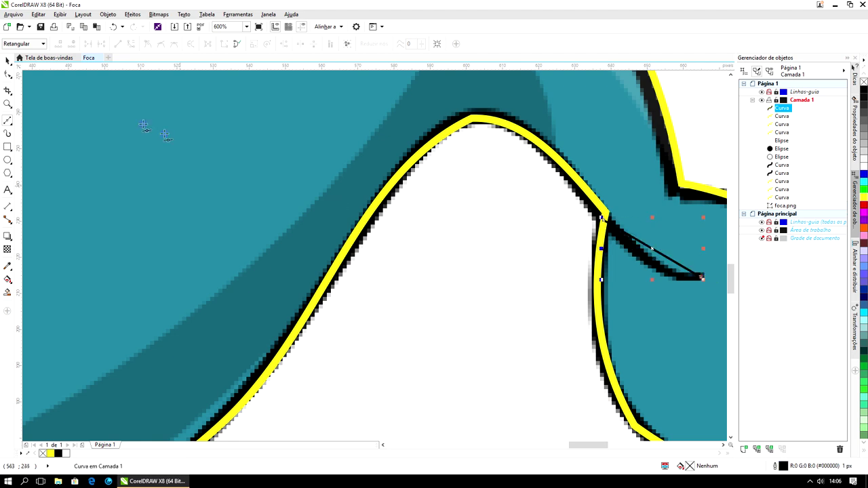
Color the tail crease line yellow and set its outline width to 2 px
{"action": "left_click", "coordinate": [7, 60]}
{"action": "right_click", "coordinate": [864, 198]}
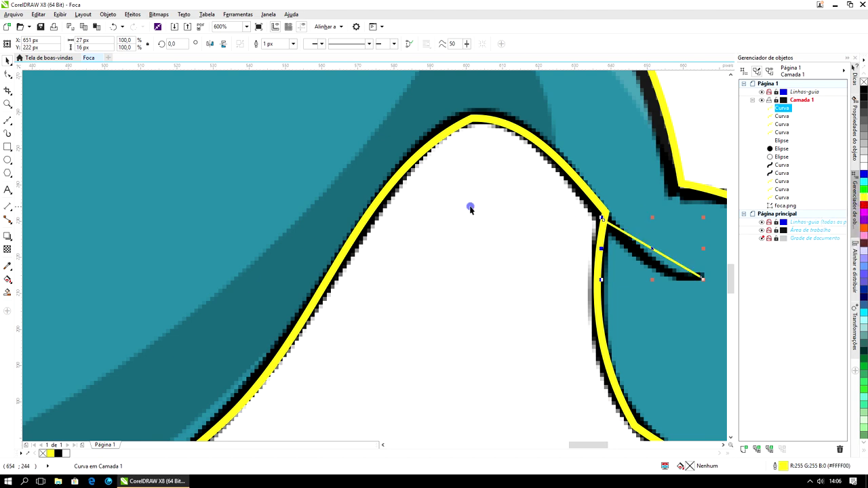
{"action": "left_click", "coordinate": [293, 43]}
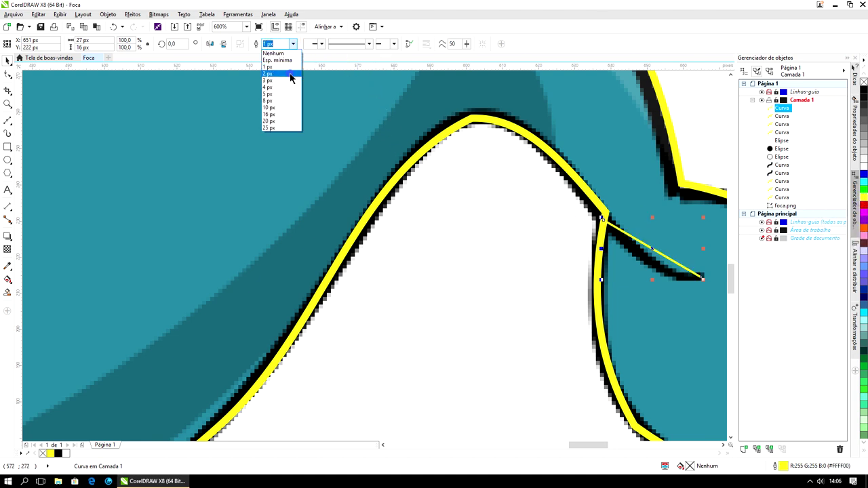
{"action": "left_click", "coordinate": [274, 68]}
Convert the tail crease line to a curve, bend it along the black crease, and attach its start to the body outline's corner
{"action": "left_click", "coordinate": [9, 75]}
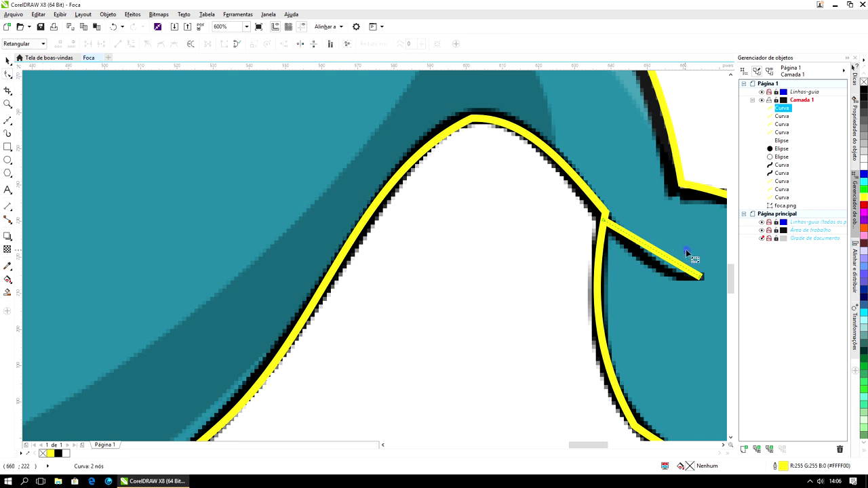
{"action": "right_click", "coordinate": [658, 254]}
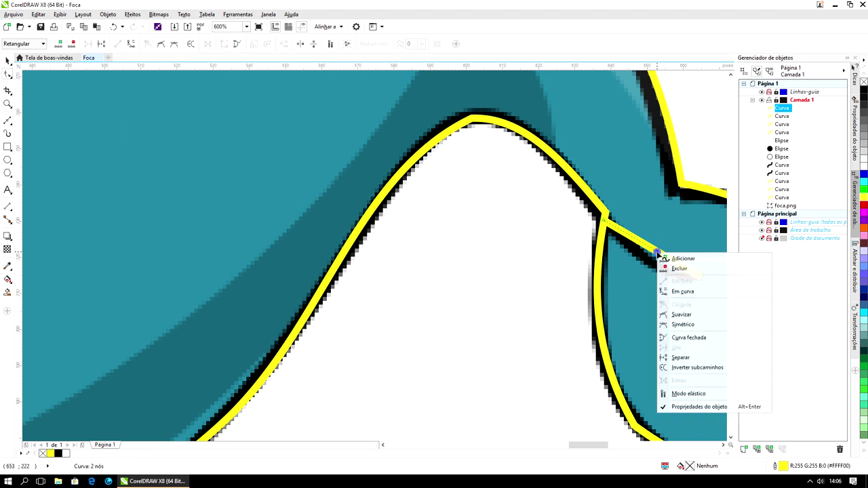
{"action": "left_click", "coordinate": [688, 292]}
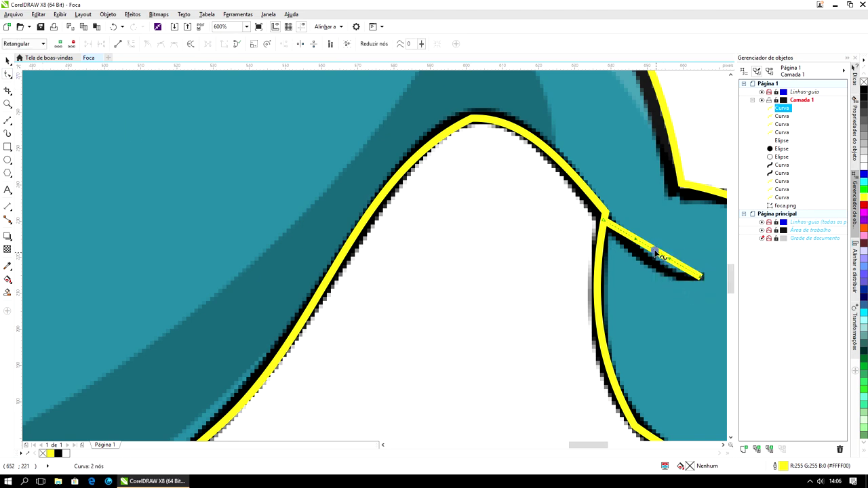
{"action": "left_click_drag", "start_coordinate": [656, 255], "coordinate": [682, 277]}
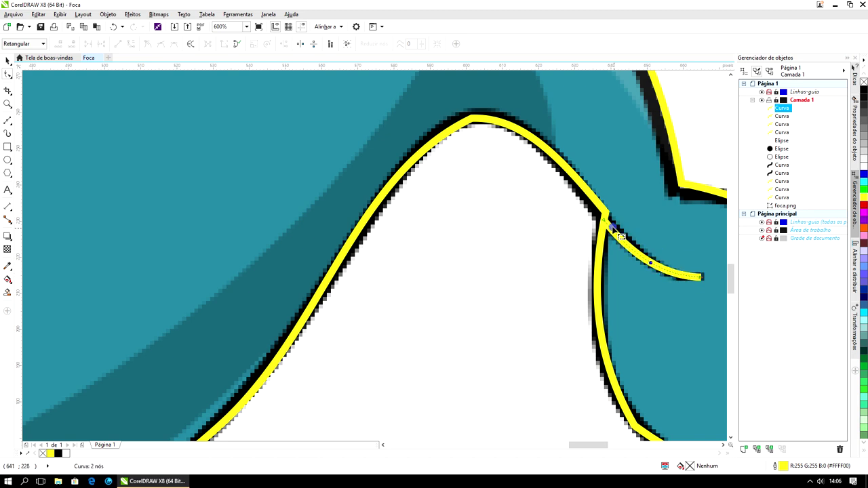
{"action": "left_click_drag", "start_coordinate": [612, 228], "coordinate": [616, 223]}
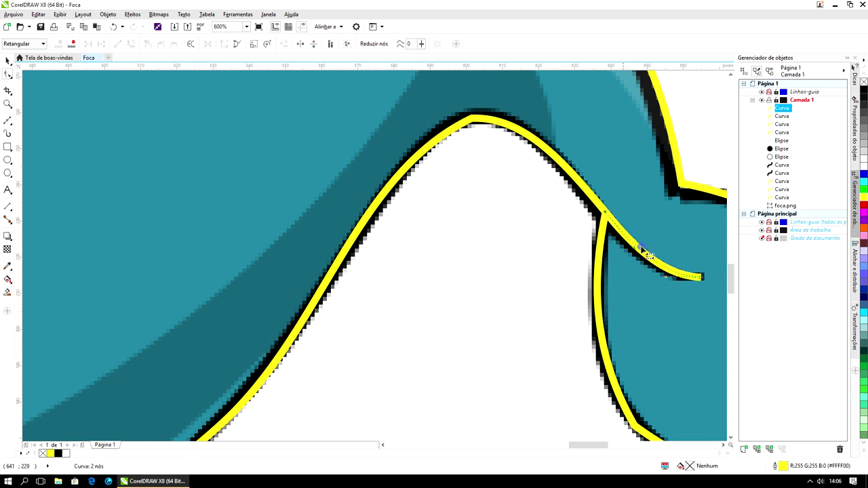
{"action": "left_click_drag", "start_coordinate": [667, 278], "coordinate": [662, 278]}
{"action": "left_click", "coordinate": [663, 278]}
{"action": "scroll", "coordinate": [508, 243], "scroll_direction": "down", "scroll_amount": 5}
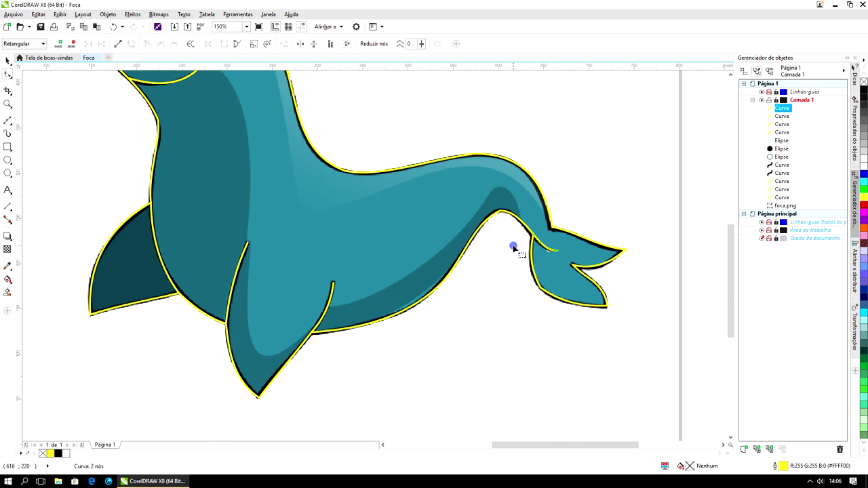
Draw a closed four-sided Bézier shape about 50 by 20 px around the black nose and color its outline orange
{"action": "scroll", "coordinate": [425, 173], "scroll_direction": "up", "scroll_amount": 3}
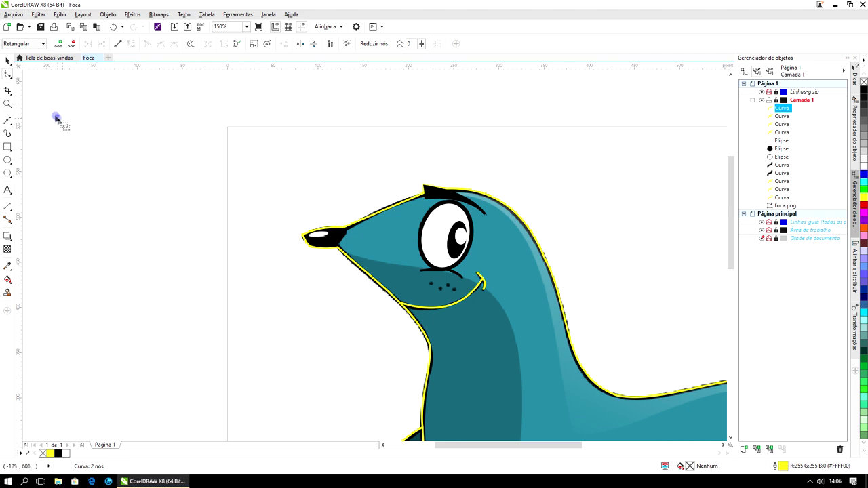
{"action": "left_click", "coordinate": [13, 64]}
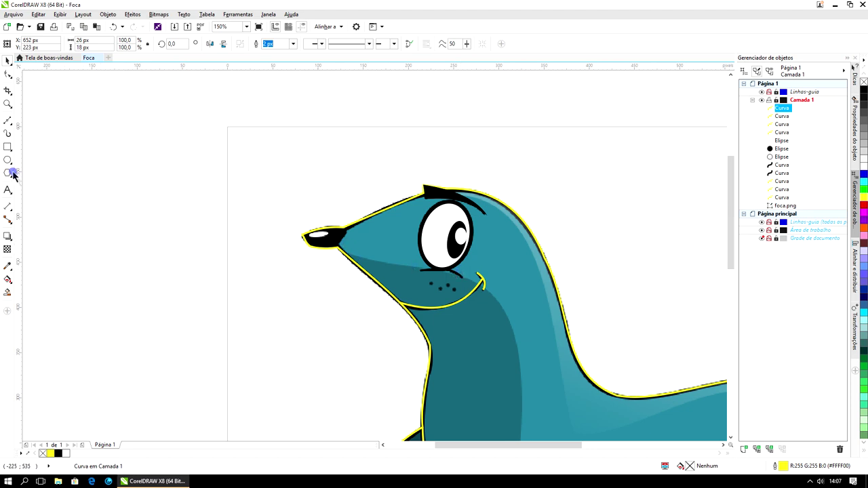
{"action": "left_click", "coordinate": [7, 120]}
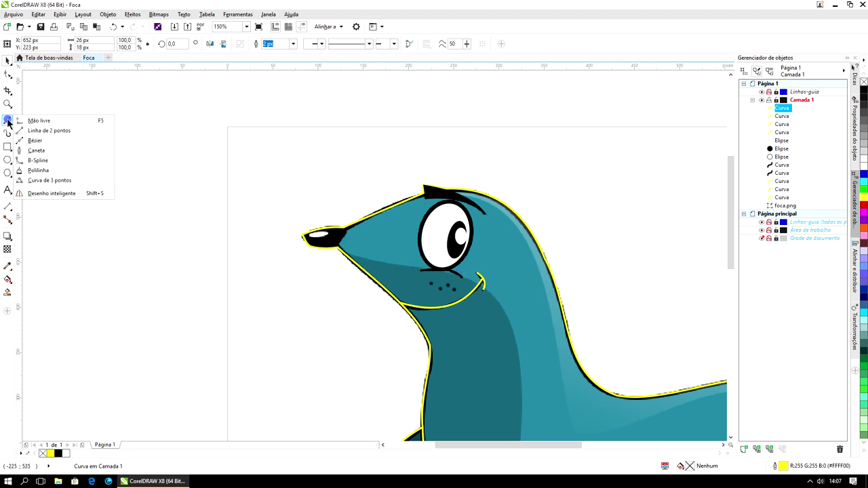
{"action": "left_click", "coordinate": [35, 141]}
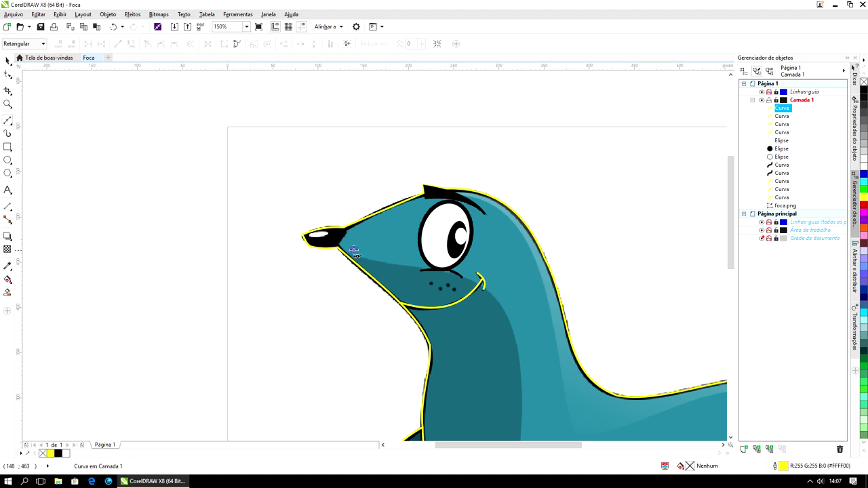
{"action": "scroll", "coordinate": [349, 247], "scroll_direction": "up", "scroll_amount": 4}
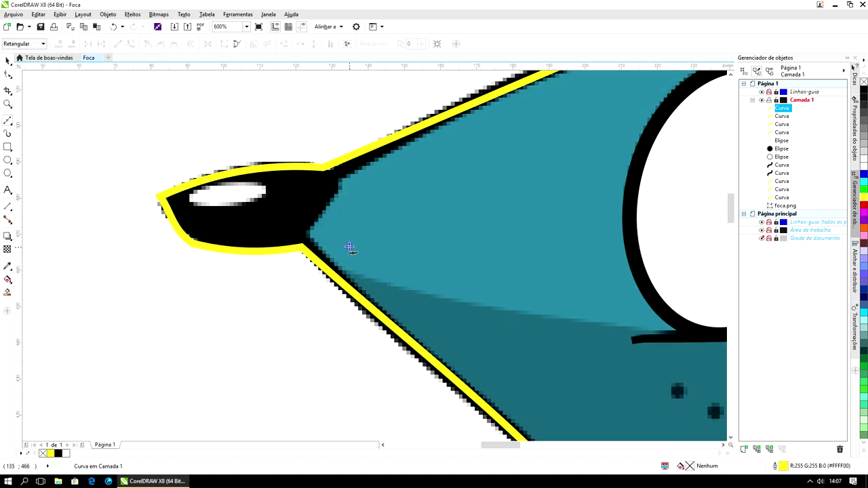
{"action": "left_click", "coordinate": [303, 247]}
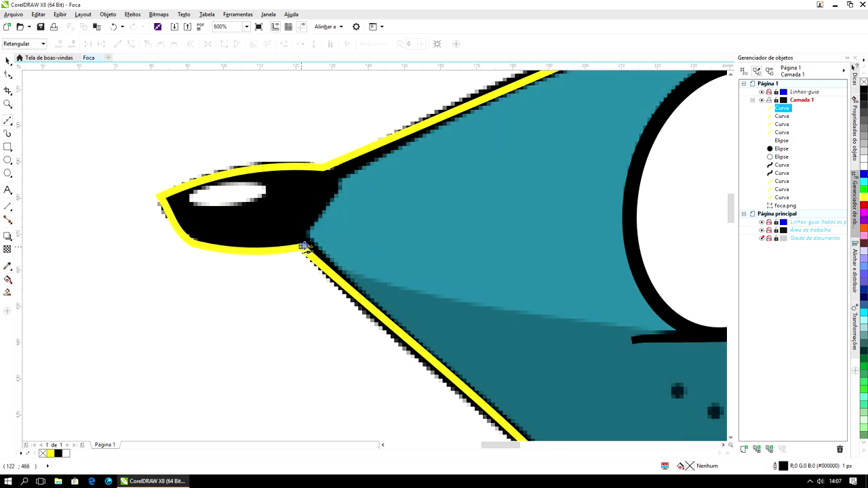
{"action": "left_click", "coordinate": [343, 177]}
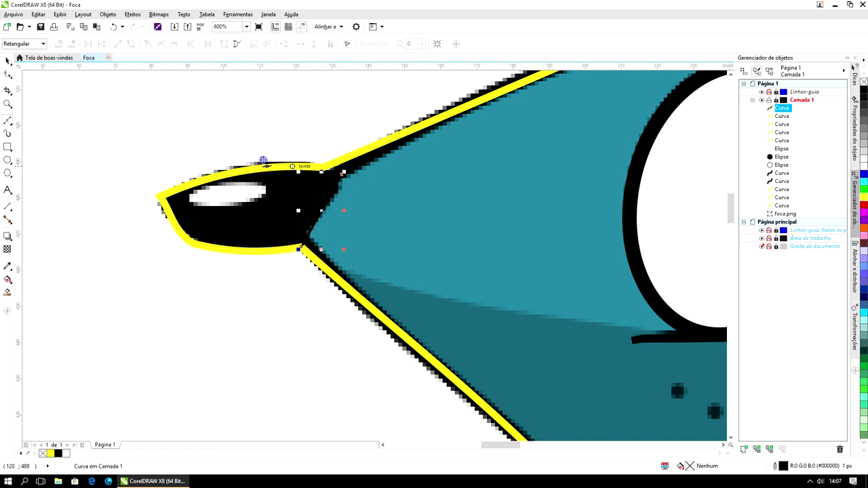
{"action": "double_click", "coordinate": [161, 197]}
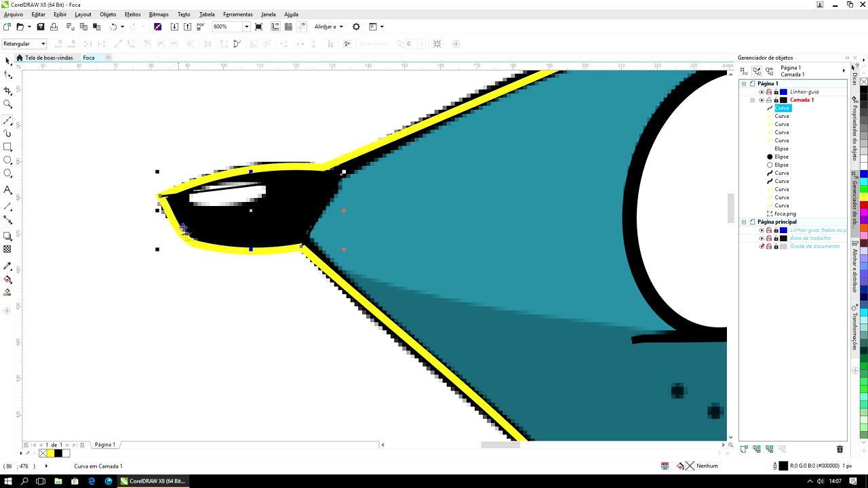
{"action": "left_click", "coordinate": [190, 243]}
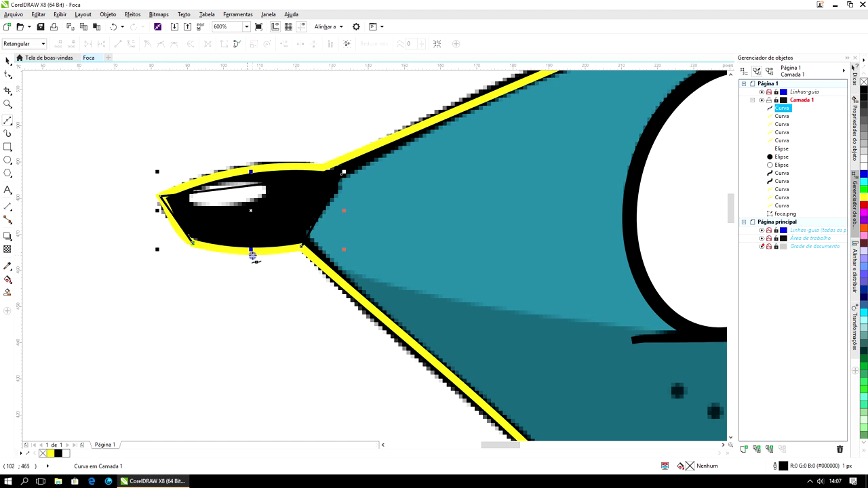
{"action": "left_click", "coordinate": [301, 248]}
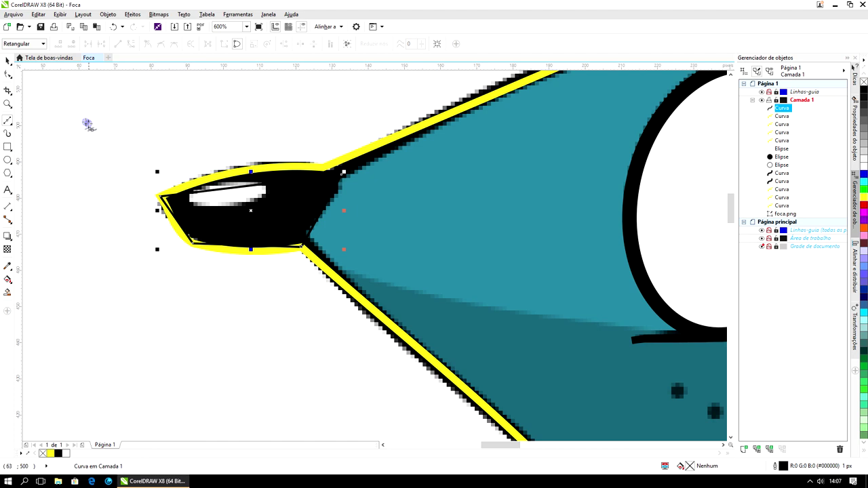
{"action": "left_click", "coordinate": [7, 60]}
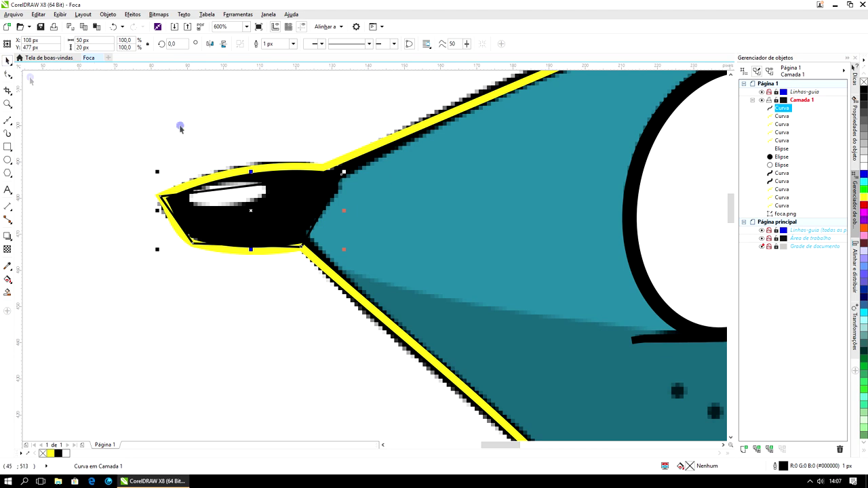
{"action": "right_click", "coordinate": [860, 231]}
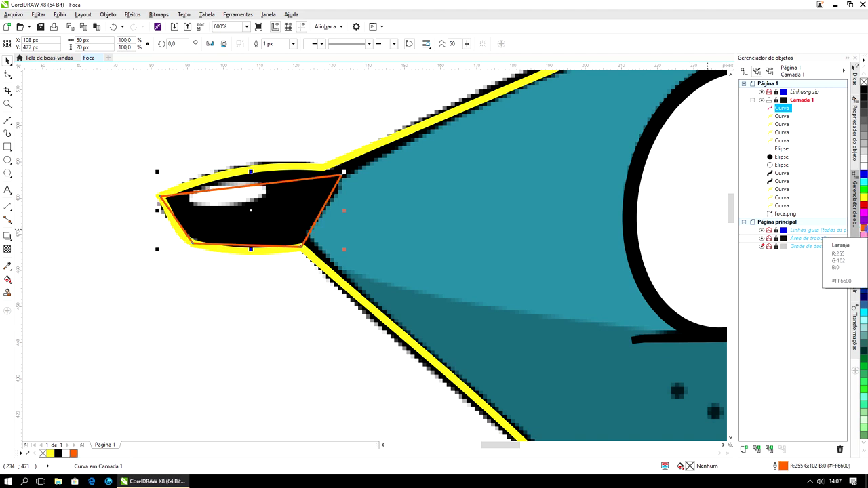
Convert the nose shape's upper edge to a curve, bend it along the nose contour, and raise its upper rear corner slightly
{"action": "left_click", "coordinate": [8, 75]}
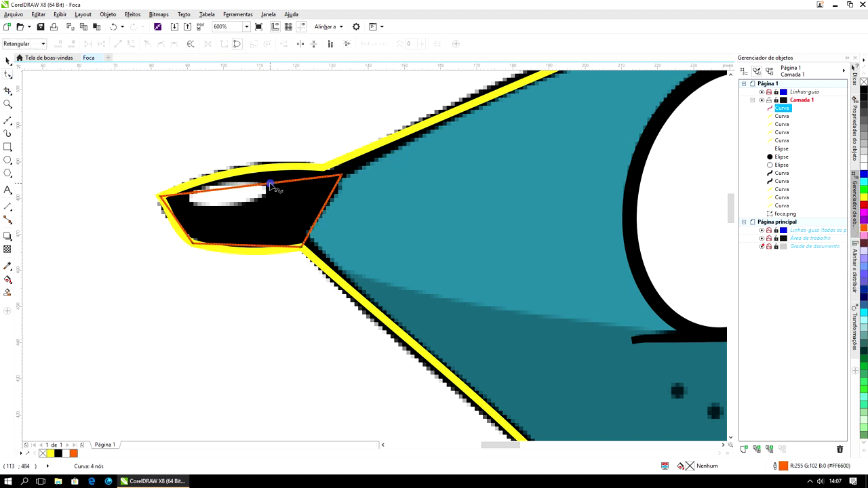
{"action": "right_click", "coordinate": [270, 187]}
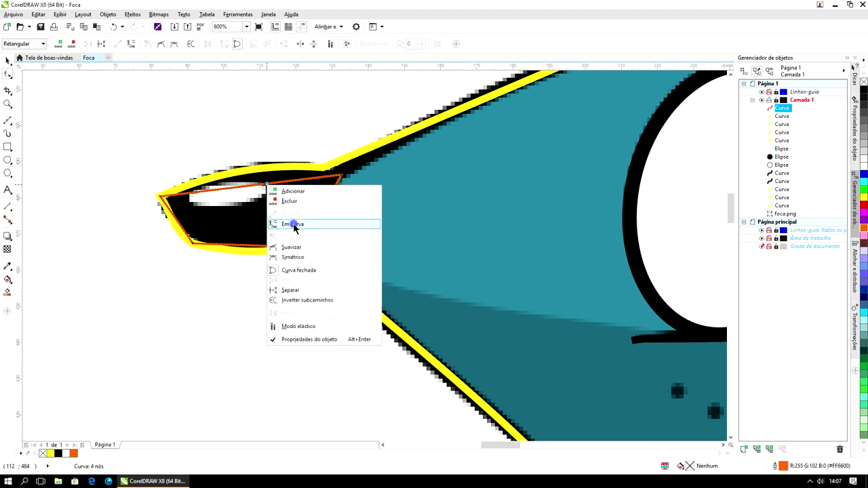
{"action": "left_click", "coordinate": [289, 224]}
{"action": "left_click_drag", "start_coordinate": [254, 184], "coordinate": [239, 172]}
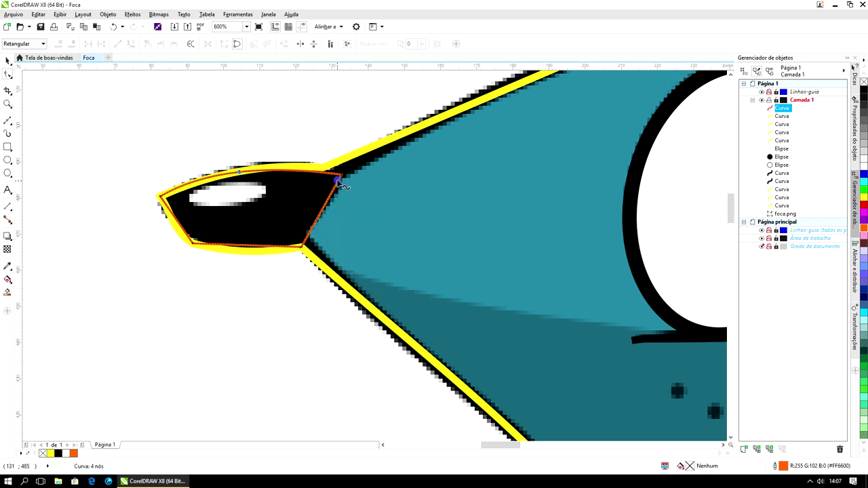
{"action": "left_click_drag", "start_coordinate": [349, 183], "coordinate": [347, 177]}
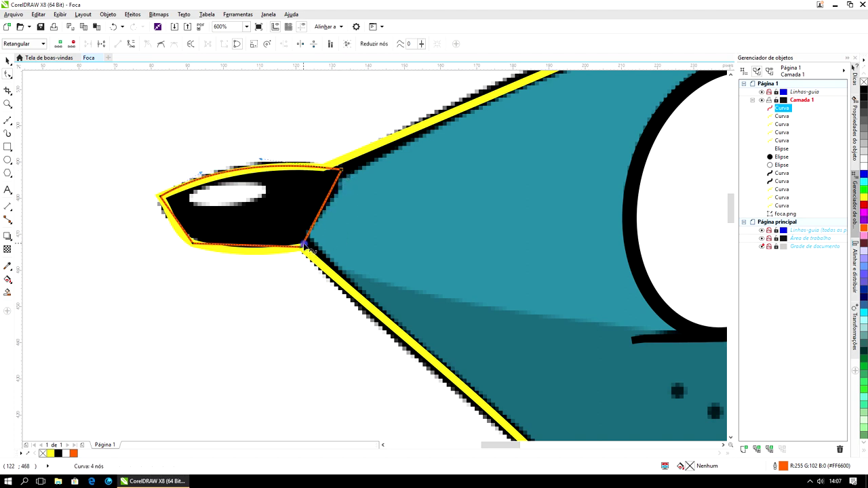
Convert the nose shape's lower edge and short front edge to curves and bend both along the nose contour
{"action": "right_click", "coordinate": [260, 248]}
{"action": "left_click", "coordinate": [287, 284]}
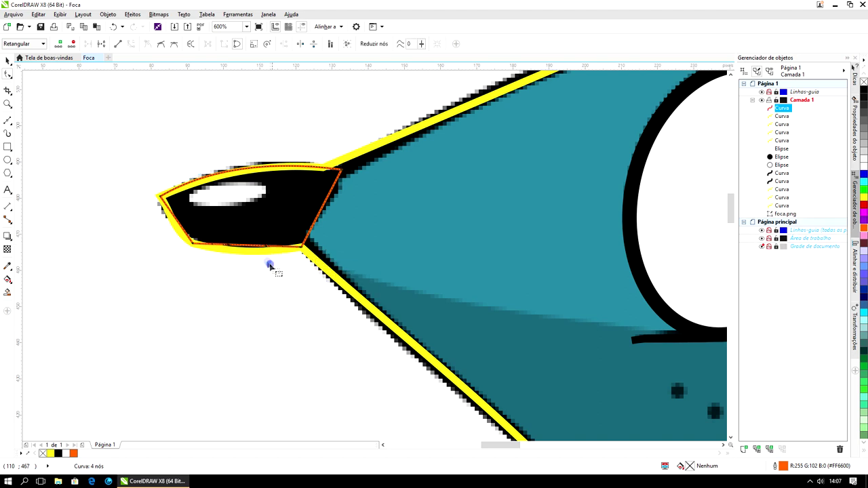
{"action": "left_click_drag", "start_coordinate": [255, 248], "coordinate": [257, 252]}
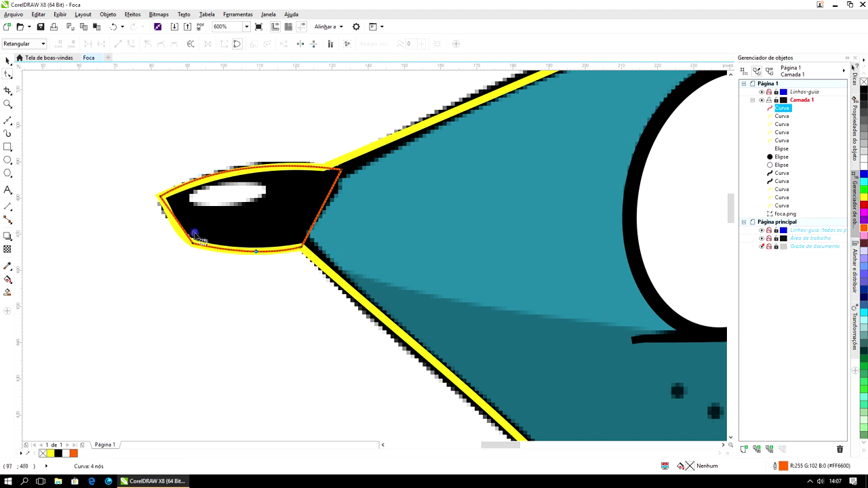
{"action": "right_click", "coordinate": [182, 229]}
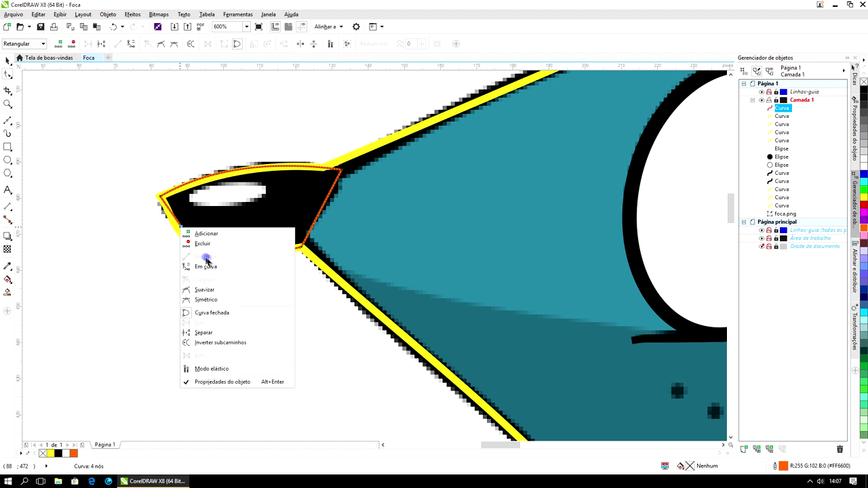
{"action": "left_click", "coordinate": [170, 265]}
{"action": "left_click_drag", "start_coordinate": [188, 234], "coordinate": [182, 232]}
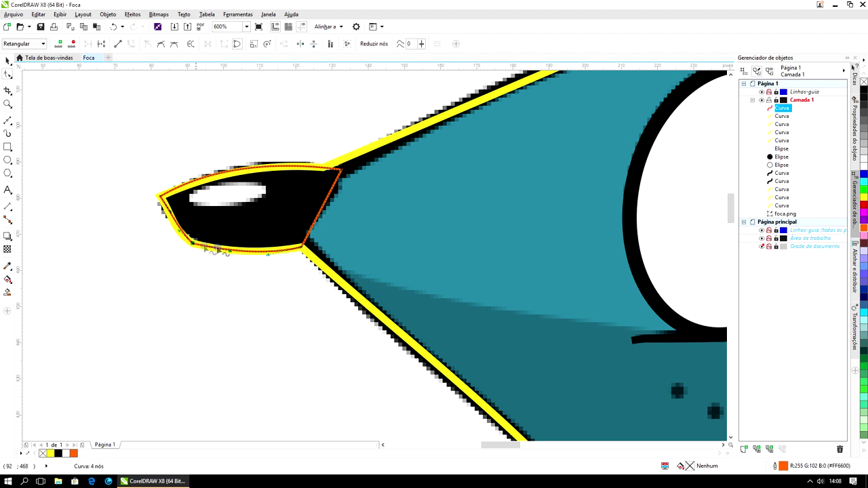
{"action": "left_click", "coordinate": [342, 176]}
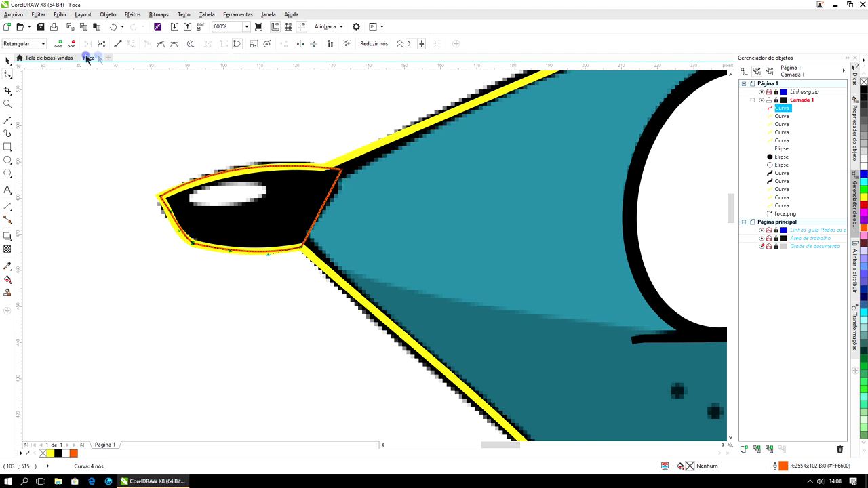
Set the nose shape's outline width to 3 px and make both its outline and fill black
{"action": "left_click", "coordinate": [8, 60]}
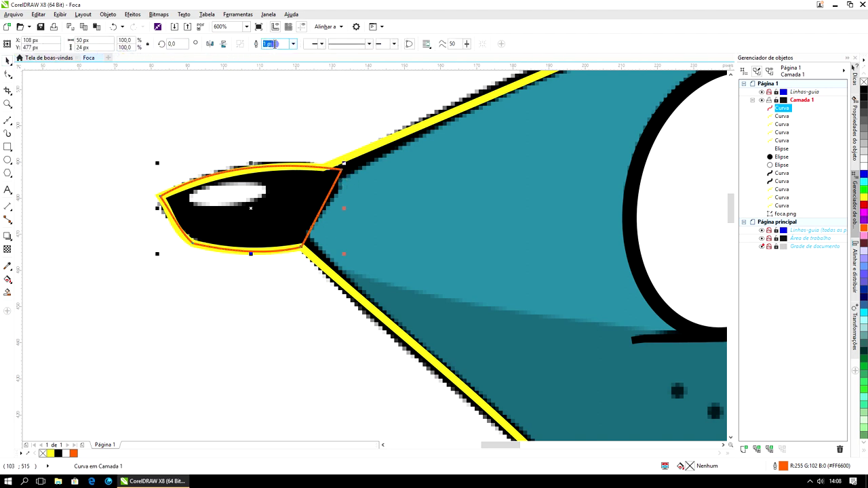
{"action": "left_click", "coordinate": [293, 43]}
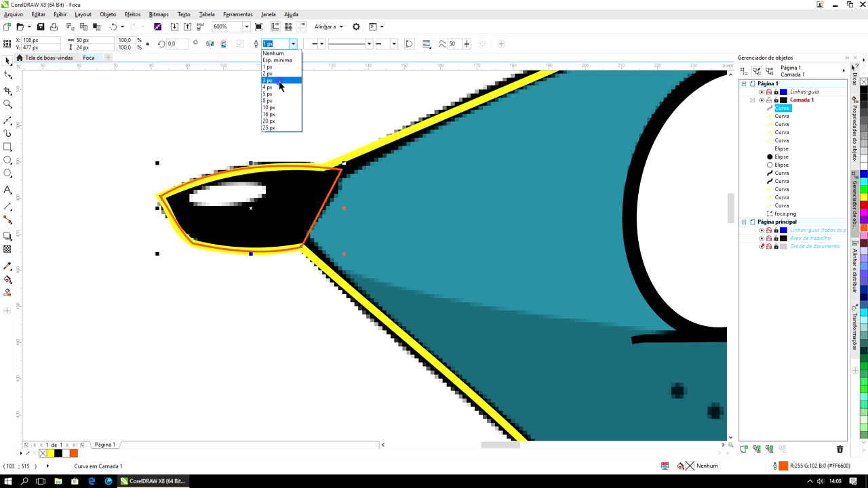
{"action": "left_click", "coordinate": [280, 82]}
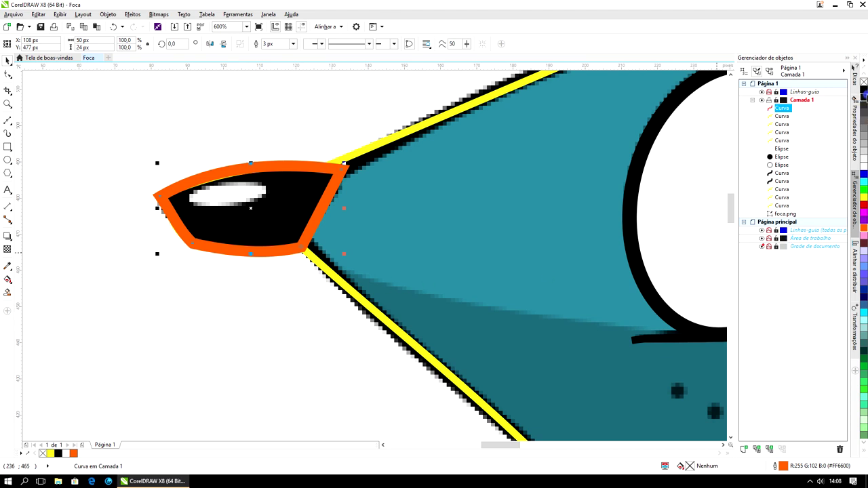
{"action": "right_click", "coordinate": [865, 97]}
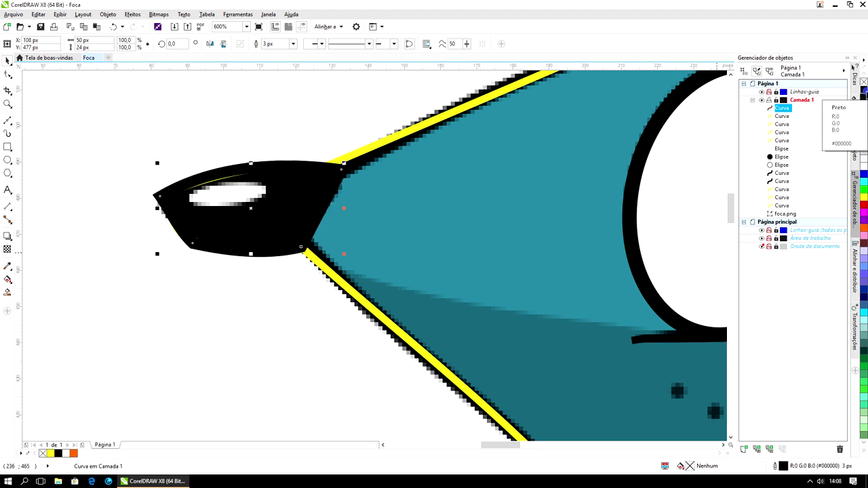
{"action": "left_click", "coordinate": [866, 96]}
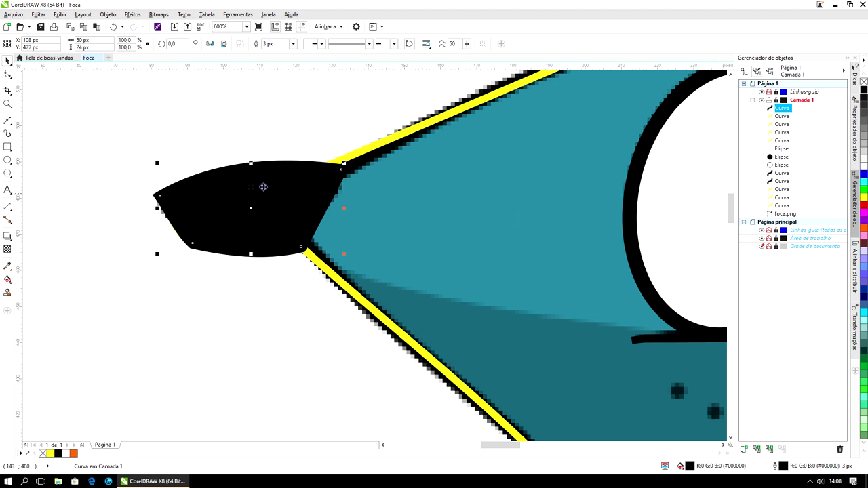
Draw a horizontal ellipse about 21 by 8 px on the nose, fill it white, and position it as the nose highlight
{"action": "left_click", "coordinate": [8, 162]}
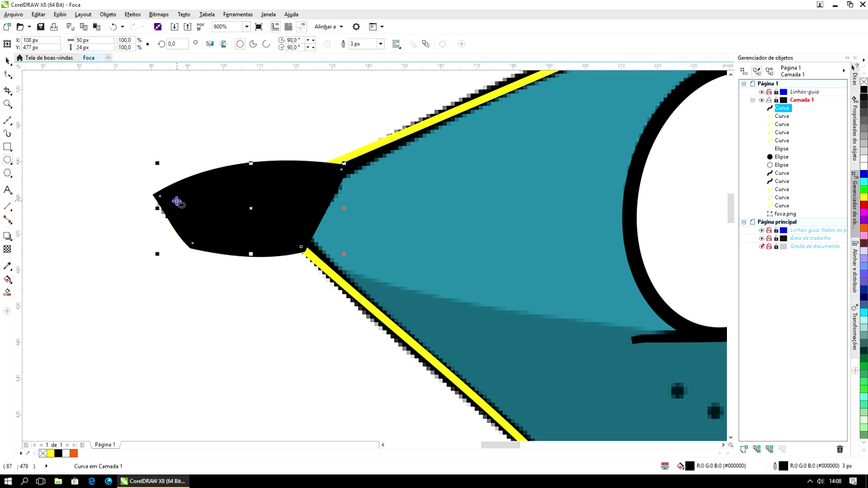
{"action": "left_click_drag", "start_coordinate": [178, 190], "coordinate": [261, 223]}
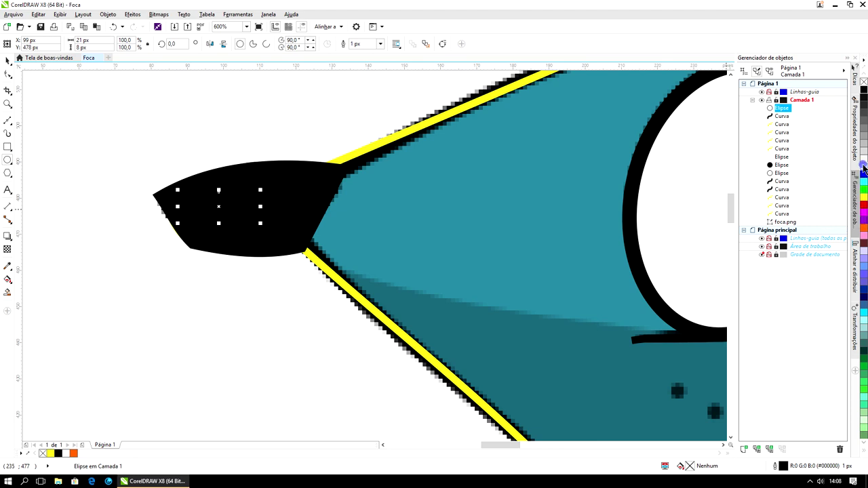
{"action": "left_click", "coordinate": [864, 169]}
{"action": "left_click_drag", "start_coordinate": [221, 206], "coordinate": [235, 202]}
{"action": "left_click", "coordinate": [265, 324]}
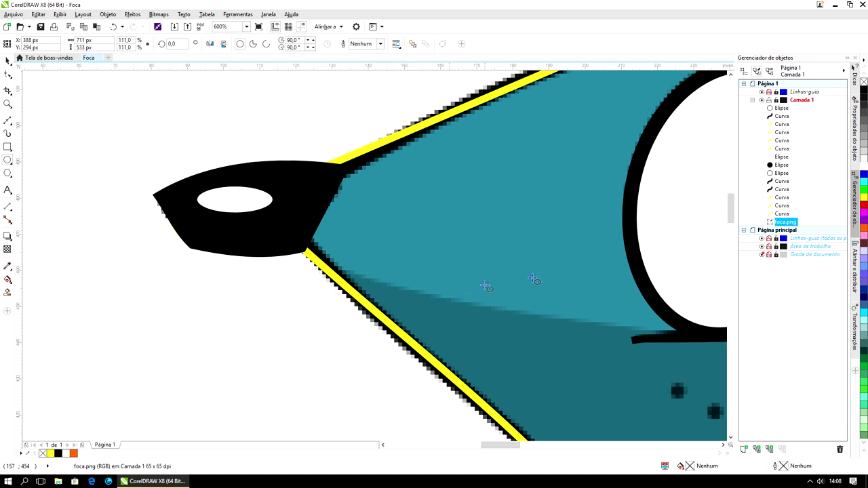
Move the foca.png reference image off the tracing so it sits beside the traced seal, left of the page
{"action": "scroll", "coordinate": [569, 283], "scroll_direction": "down", "scroll_amount": 5}
{"action": "left_click_drag", "start_coordinate": [532, 449], "coordinate": [555, 446]}
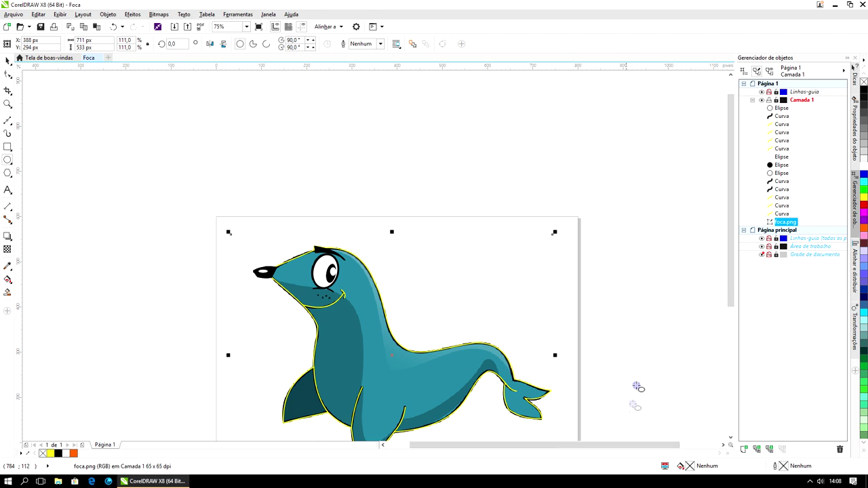
{"action": "left_click_drag", "start_coordinate": [732, 285], "coordinate": [734, 314]}
{"action": "left_click", "coordinate": [786, 222]}
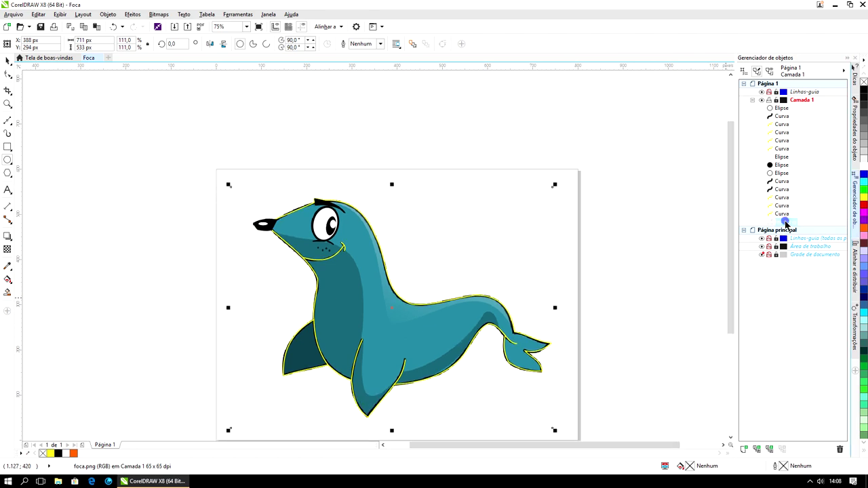
{"action": "left_click", "coordinate": [685, 172]}
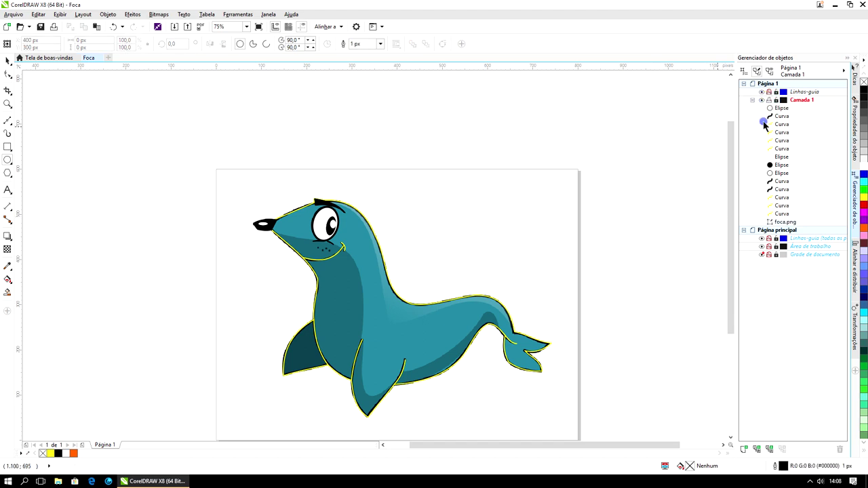
{"action": "left_click", "coordinate": [751, 101]}
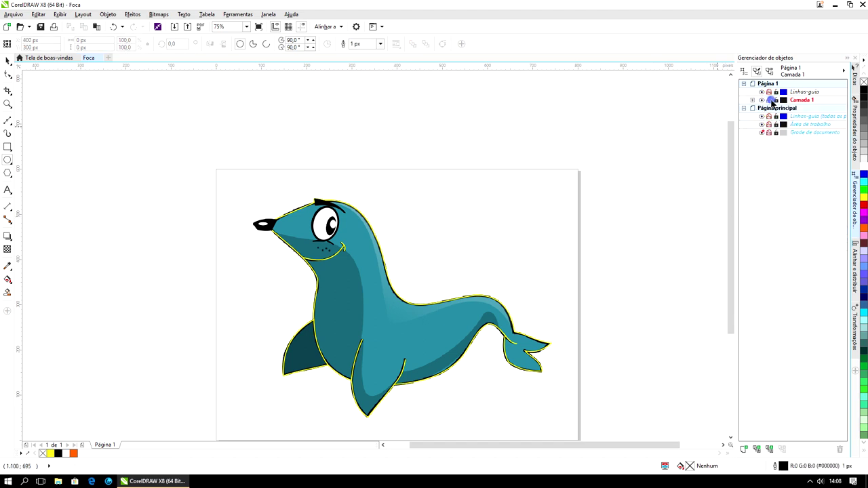
{"action": "left_click", "coordinate": [751, 101]}
{"action": "left_click", "coordinate": [786, 222]}
{"action": "left_click", "coordinate": [7, 61]}
{"action": "mouse_move", "coordinate": [532, 204]}
{"action": "left_mouse_down"}
{"action": "mouse_move", "coordinate": [615, 198]}
{"action": "mouse_move", "coordinate": [287, 183]}
{"action": "mouse_move", "coordinate": [229, 207]}
{"action": "left_mouse_up"}
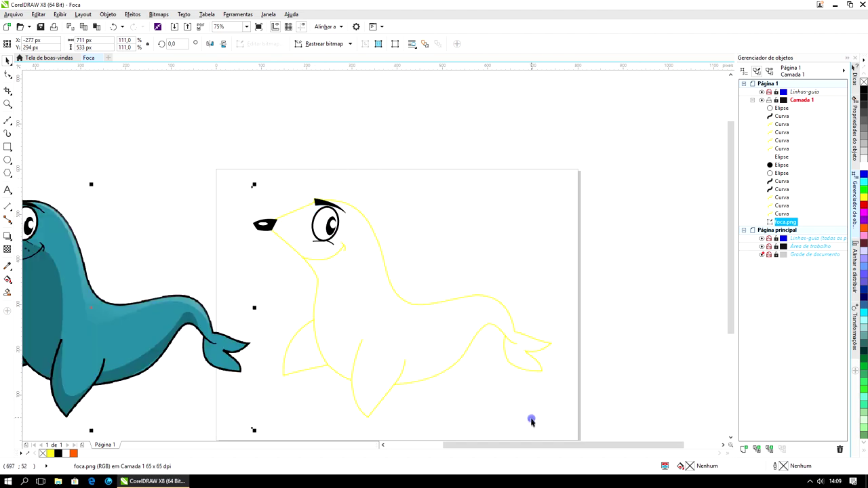
{"action": "left_click_drag", "start_coordinate": [539, 442], "coordinate": [484, 438]}
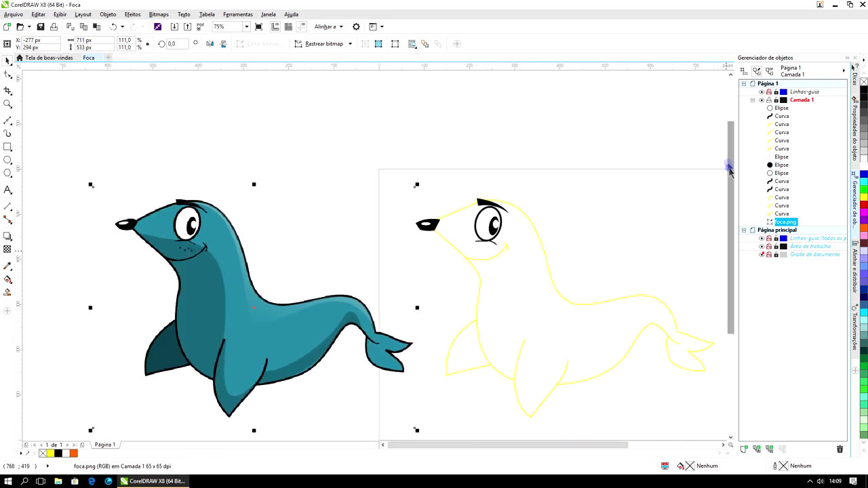
Select all the traced seal objects together and make their outlines black
{"action": "left_click_drag", "start_coordinate": [722, 130], "coordinate": [342, 421]}
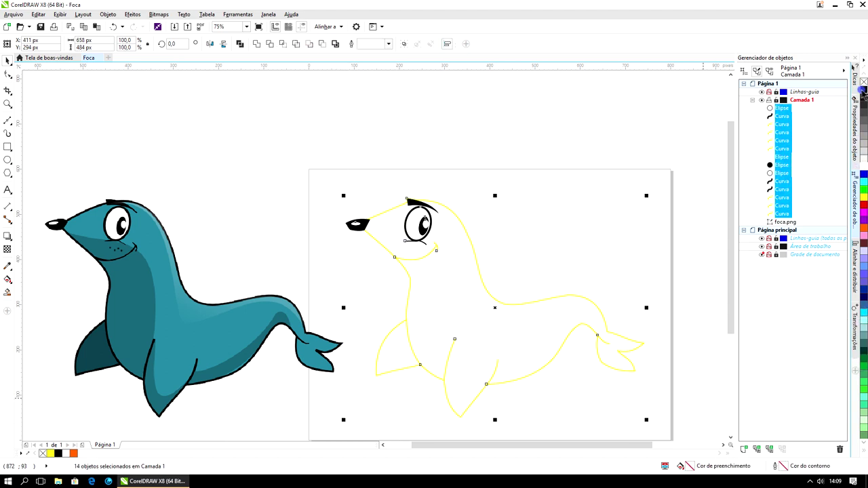
{"action": "right_click", "coordinate": [864, 93]}
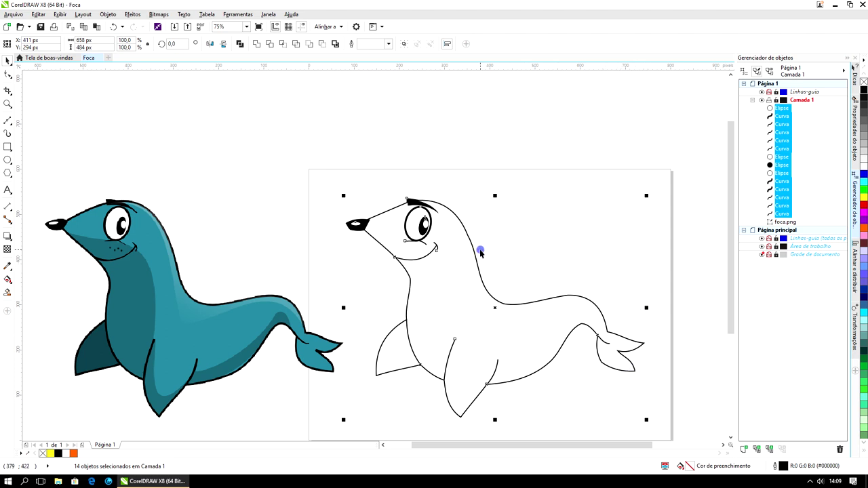
{"action": "left_click", "coordinate": [471, 122]}
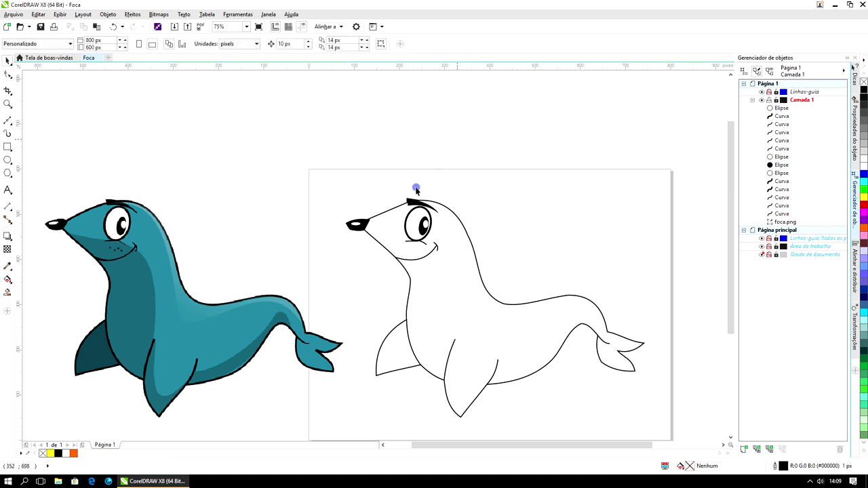
Fill the traced nose shape with red
{"action": "left_click", "coordinate": [364, 229]}
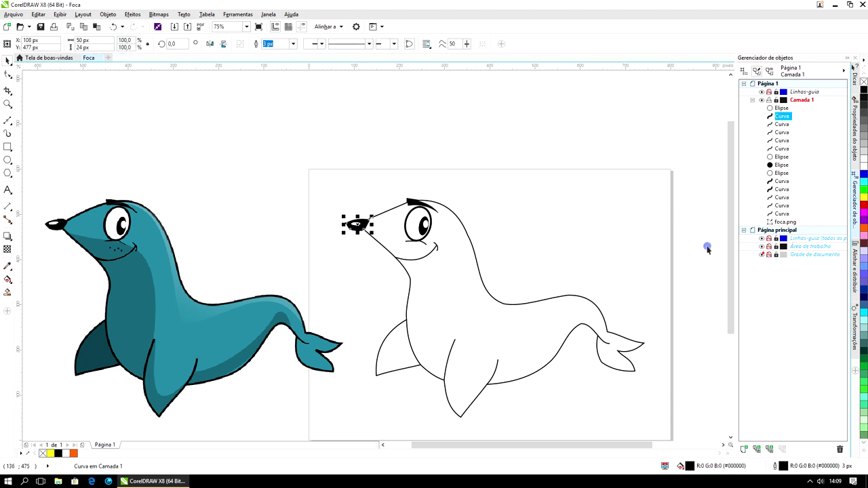
{"action": "left_click", "coordinate": [863, 205]}
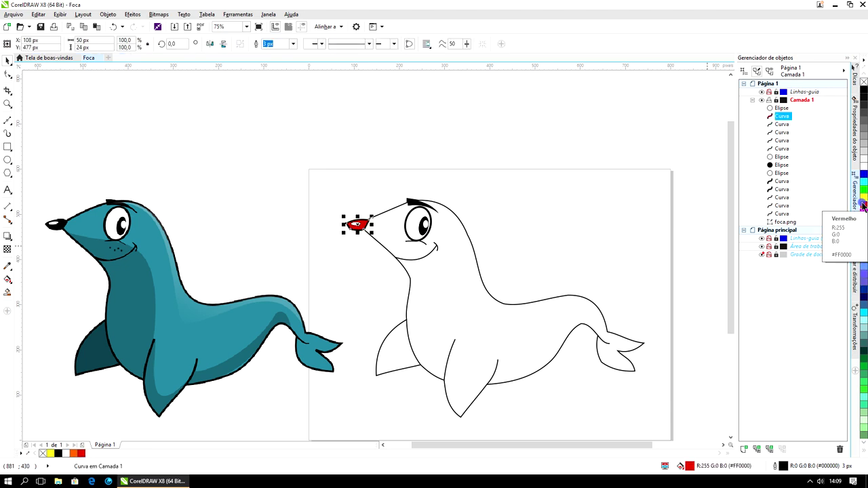
{"action": "left_click", "coordinate": [585, 187]}
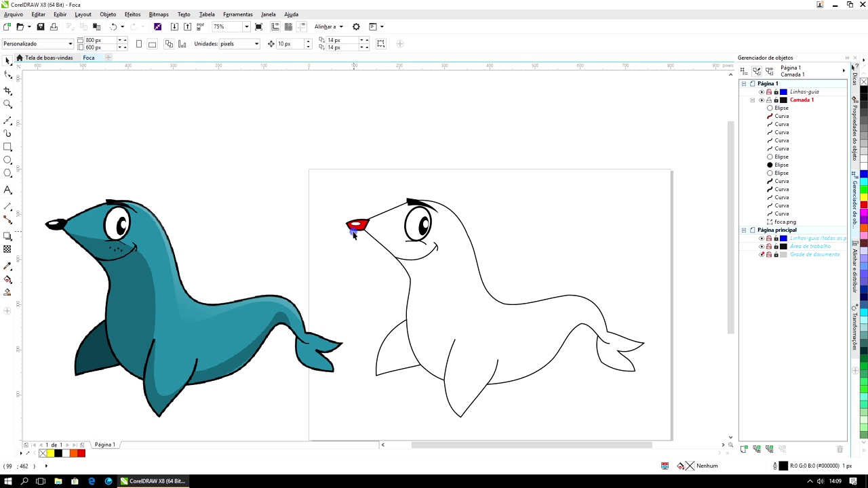
Try filling the traced body shape with black, and undo that fill
{"action": "left_click", "coordinate": [387, 223]}
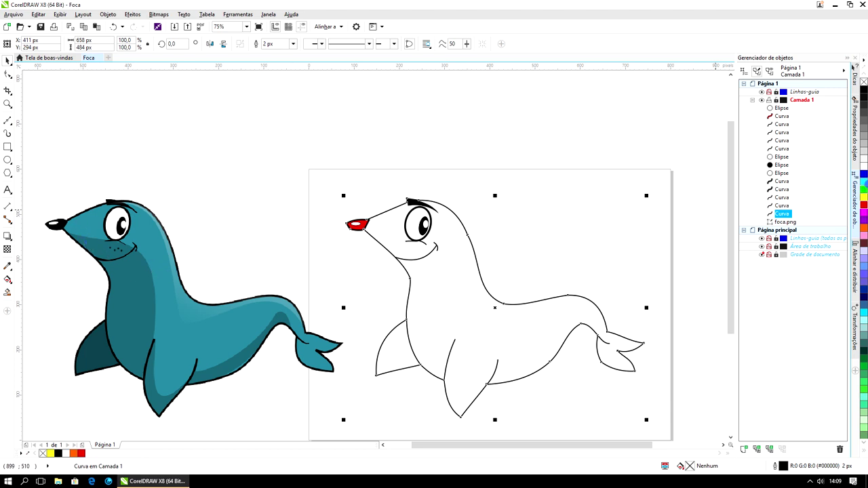
{"action": "left_click", "coordinate": [864, 95]}
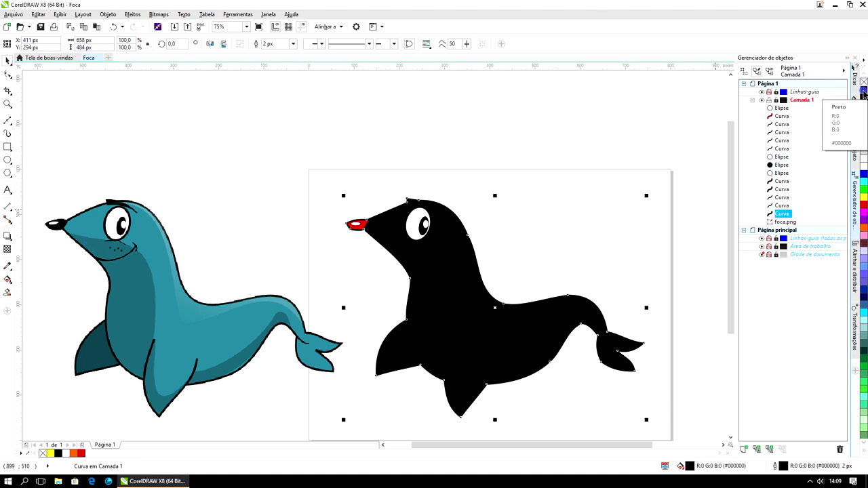
{"action": "key", "text": "ctrl+z"}
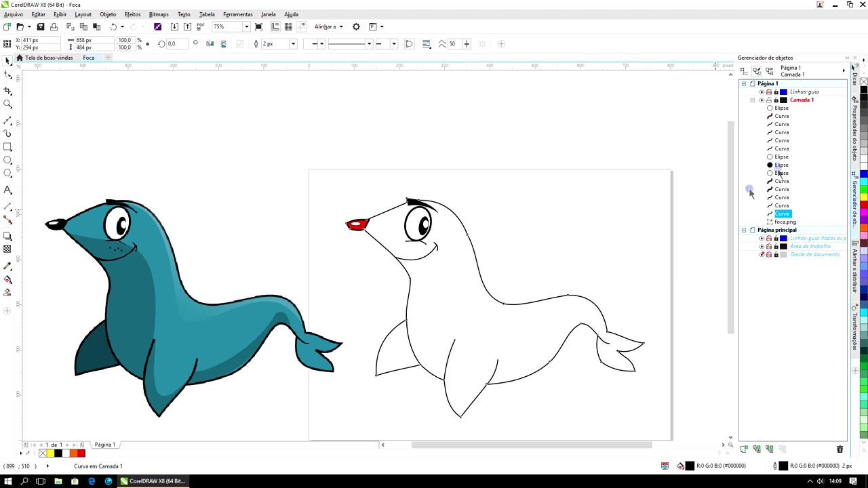
Fill the nose shape with the near-black colour #1A1A1A, leaving its white highlight ellipse alone
{"action": "left_click", "coordinate": [360, 223]}
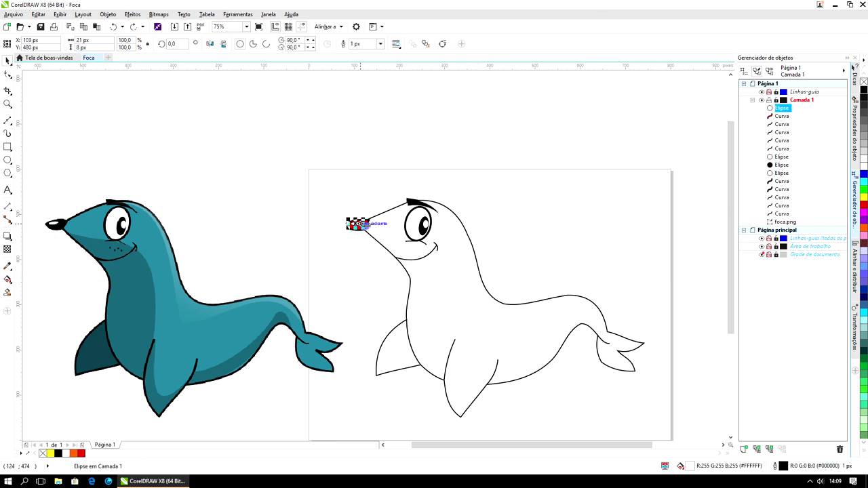
{"action": "left_click", "coordinate": [358, 249]}
{"action": "left_click", "coordinate": [363, 225]}
{"action": "left_click", "coordinate": [865, 91]}
{"action": "left_click", "coordinate": [515, 352]}
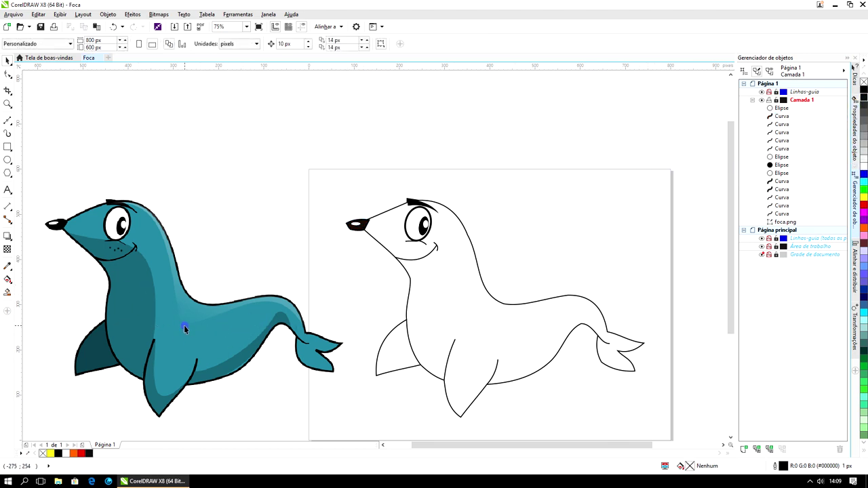
Sample the dark teal from the reference seal's neck with the eyedropper and apply it as the traced body's fill
{"action": "left_click", "coordinate": [7, 266]}
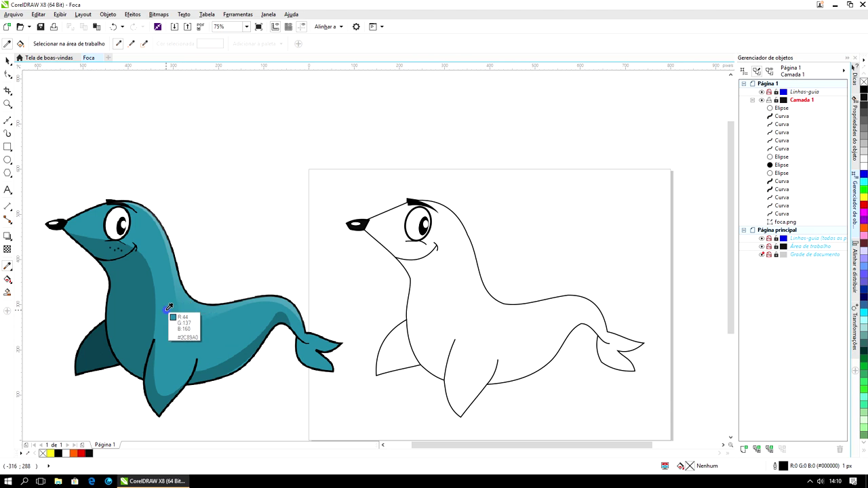
{"action": "left_click", "coordinate": [144, 303]}
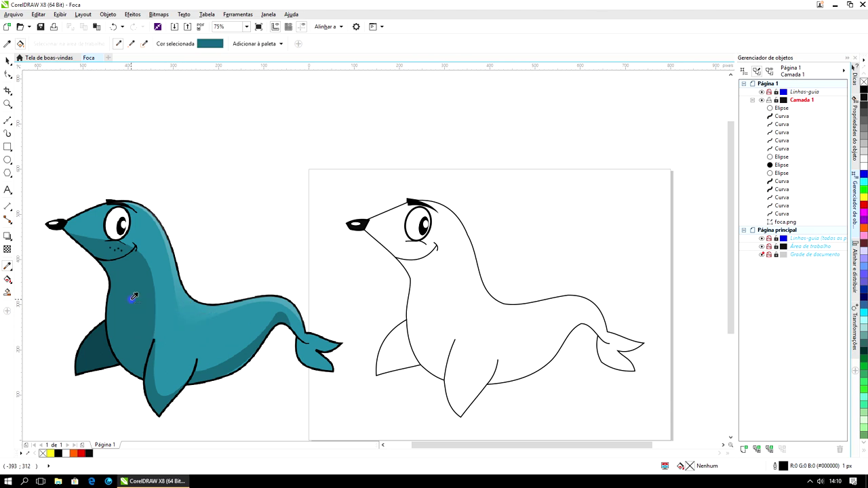
{"action": "left_click", "coordinate": [433, 289]}
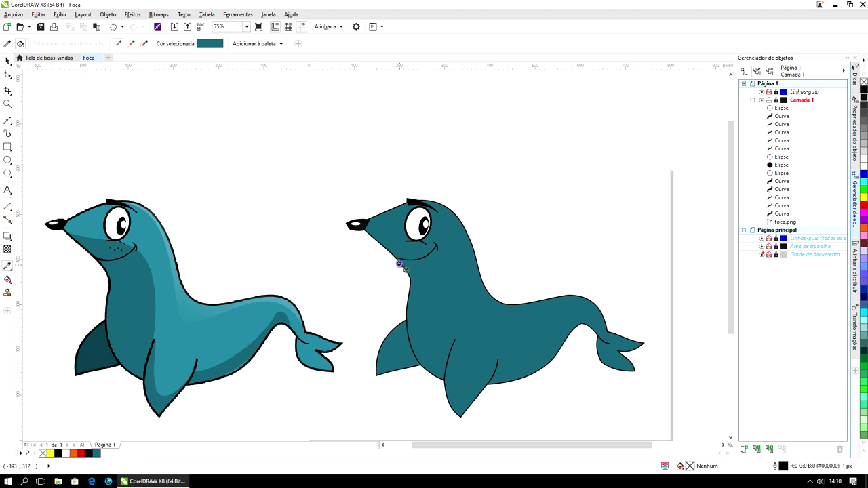
{"action": "left_click", "coordinate": [8, 61]}
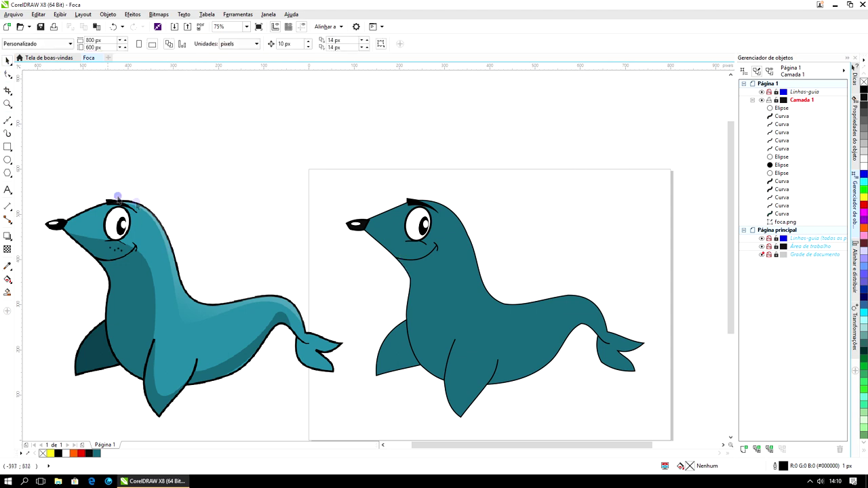
Compare the edge quality of the reference bitmap with the traced vector outline at high magnification
{"action": "scroll", "coordinate": [217, 302], "scroll_direction": "up", "scroll_amount": 6}
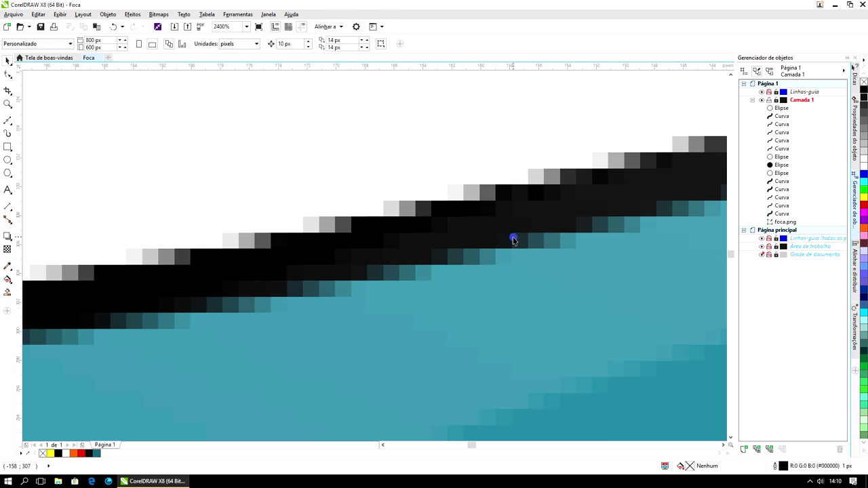
{"action": "scroll", "coordinate": [513, 240], "scroll_direction": "down", "scroll_amount": 6}
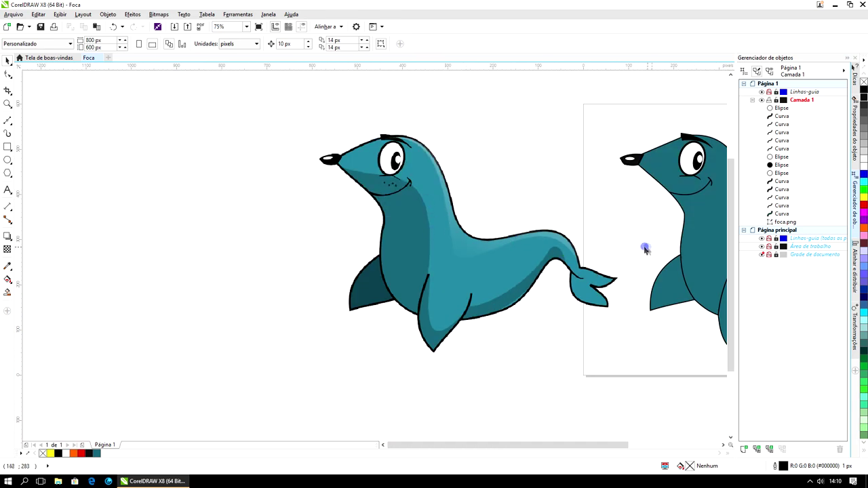
{"action": "left_click_drag", "start_coordinate": [617, 445], "coordinate": [662, 446]}
{"action": "scroll", "coordinate": [509, 292], "scroll_direction": "up", "scroll_amount": 3}
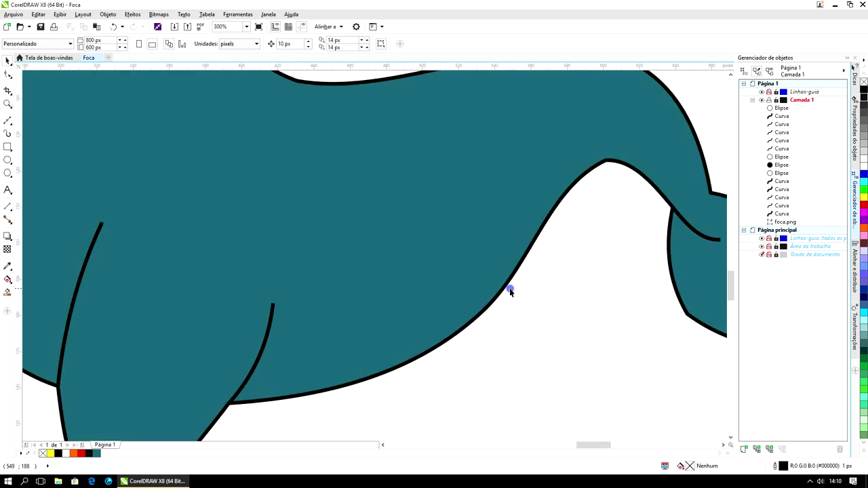
{"action": "scroll", "coordinate": [510, 292], "scroll_direction": "up", "scroll_amount": 10}
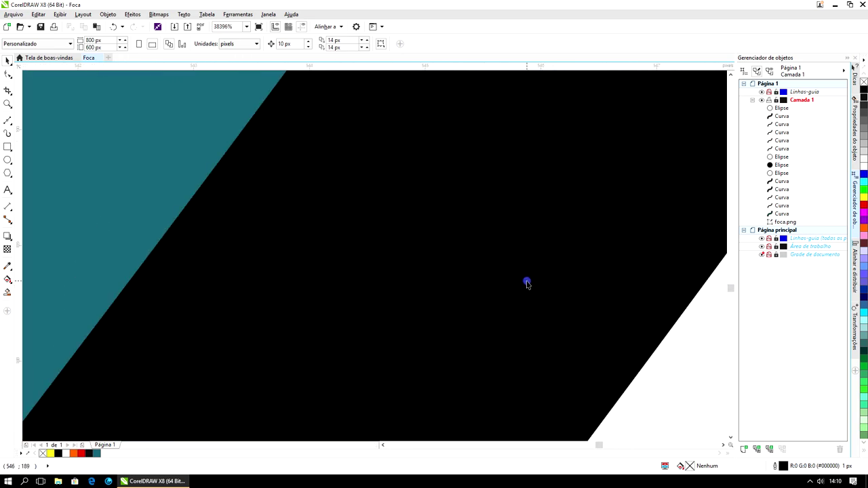
{"action": "scroll", "coordinate": [527, 284], "scroll_direction": "down", "scroll_amount": 15}
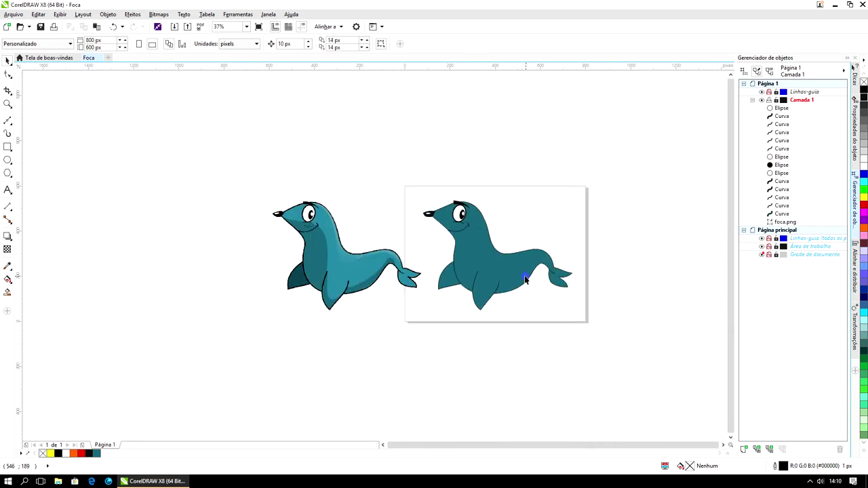
{"action": "scroll", "coordinate": [490, 249], "scroll_direction": "up", "scroll_amount": 4}
{"action": "scroll", "coordinate": [490, 249], "scroll_direction": "down", "scroll_amount": 2}
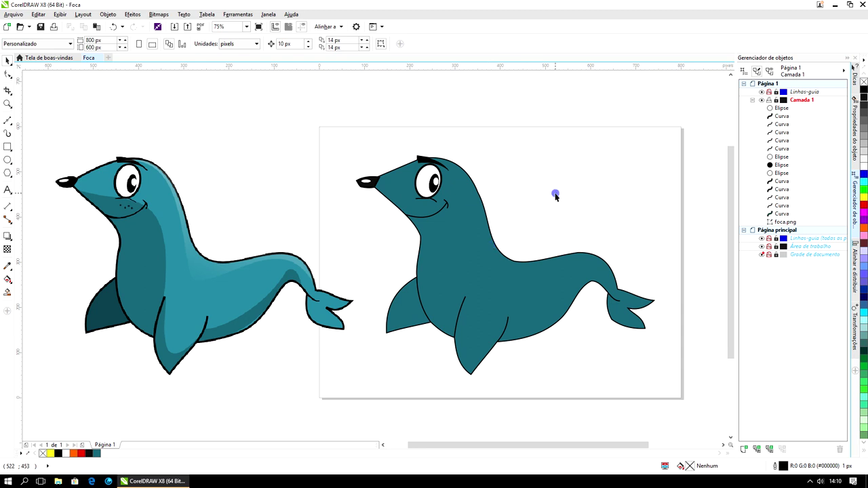
Remove the fill from the traced body shape
{"action": "left_click", "coordinate": [467, 259]}
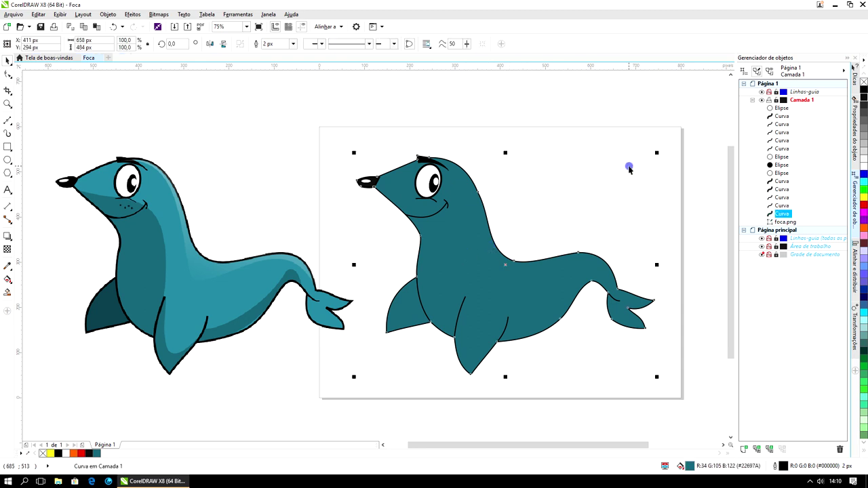
{"action": "left_click", "coordinate": [864, 82]}
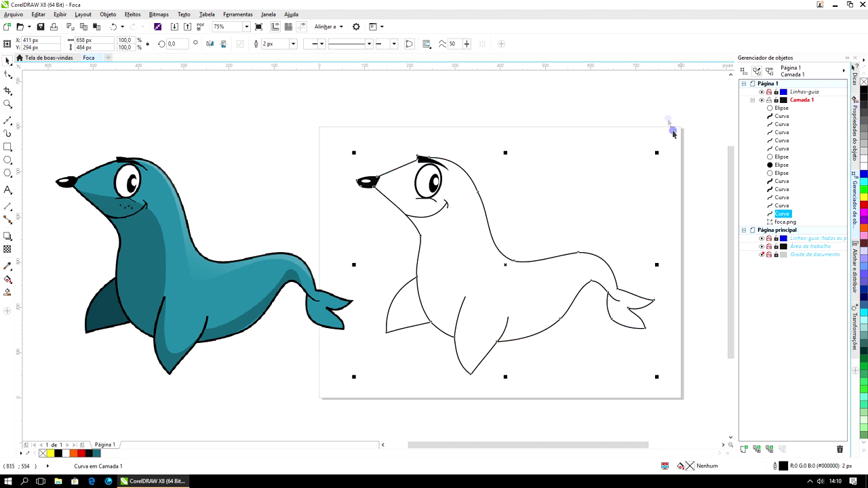
{"action": "left_click", "coordinate": [650, 105]}
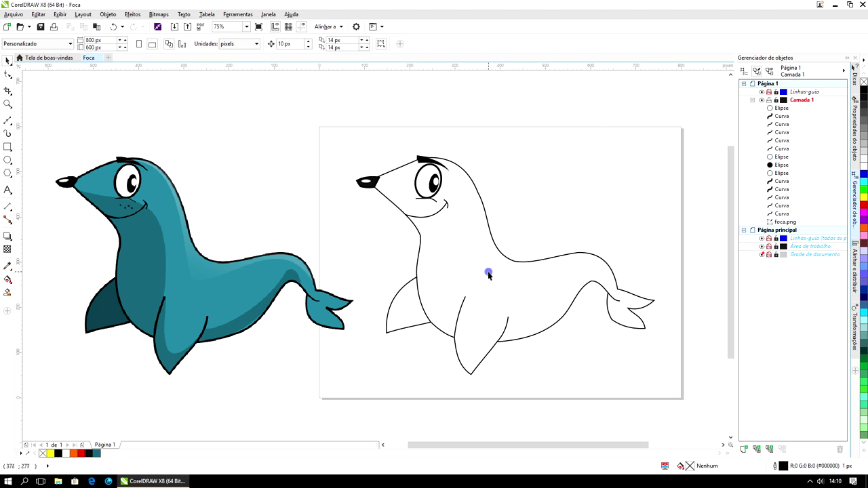
Move the reference image slightly farther away from the traced seal
{"action": "left_click", "coordinate": [272, 272]}
{"action": "left_click_drag", "start_coordinate": [233, 273], "coordinate": [233, 284]}
{"action": "left_click", "coordinate": [552, 126]}
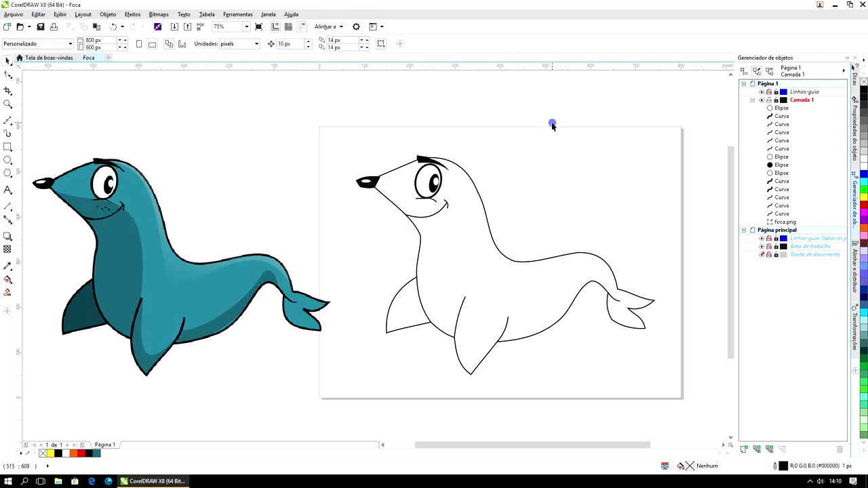
Raise the nose shape's upper rear corner to meet the head outline and adjust the bend of its upper edge
{"action": "left_click", "coordinate": [427, 200]}
{"action": "scroll", "coordinate": [379, 183], "scroll_direction": "up", "scroll_amount": 3}
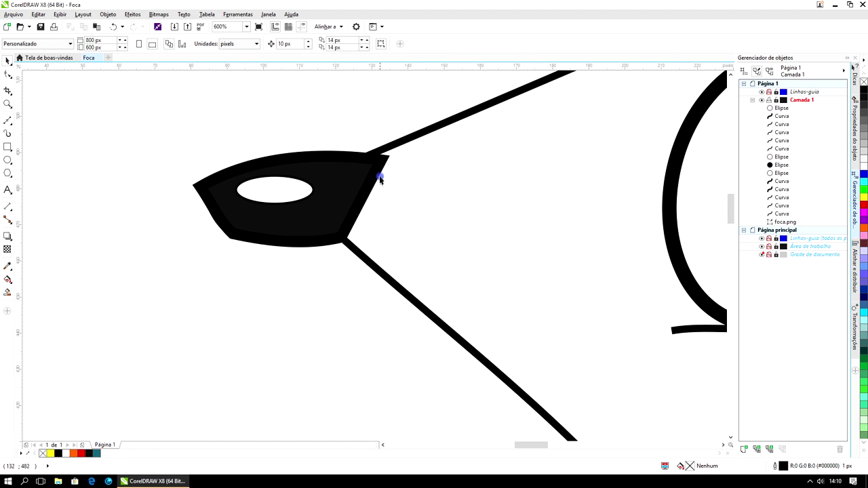
{"action": "left_click", "coordinate": [377, 172]}
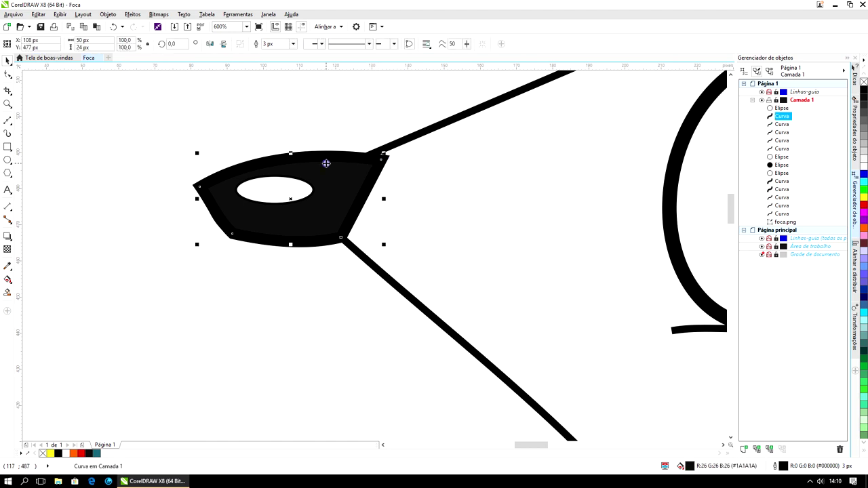
{"action": "left_click", "coordinate": [8, 74]}
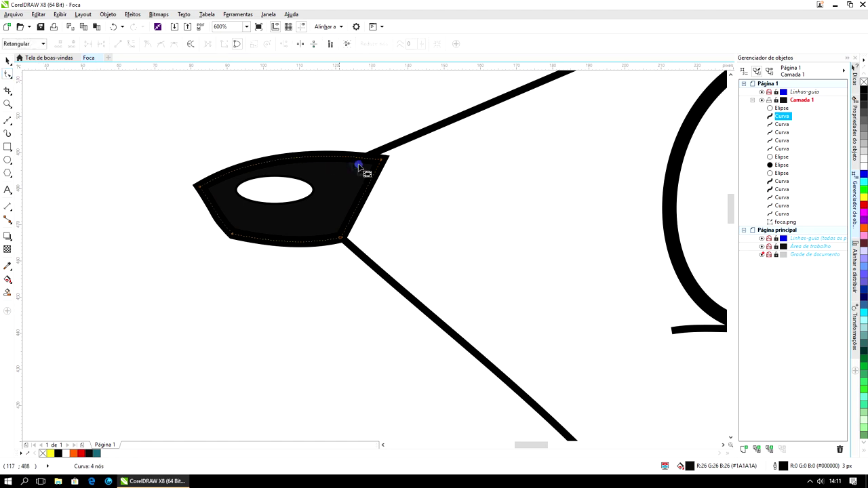
{"action": "left_click_drag", "start_coordinate": [377, 162], "coordinate": [384, 151]}
{"action": "left_click", "coordinate": [303, 142]}
{"action": "left_click_drag", "start_coordinate": [304, 141], "coordinate": [304, 145]}
Seat the nose's upper rear corner on the head line, convert its straight rear edge to a curve and bow it outward
{"action": "left_click", "coordinate": [334, 326]}
{"action": "left_click", "coordinate": [341, 238]}
{"action": "left_click", "coordinate": [384, 150]}
{"action": "left_click", "coordinate": [372, 184]}
{"action": "right_click", "coordinate": [373, 185]}
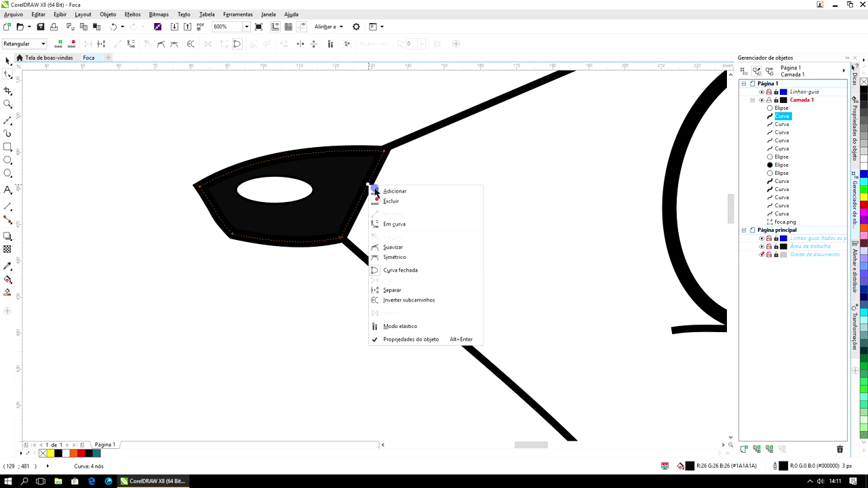
{"action": "left_click", "coordinate": [383, 223]}
{"action": "left_click_drag", "start_coordinate": [367, 196], "coordinate": [378, 197]}
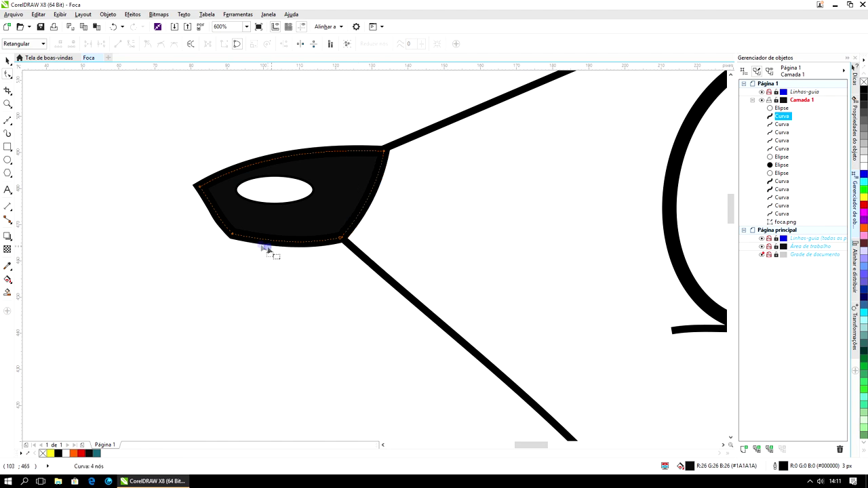
{"action": "right_click", "coordinate": [217, 215]}
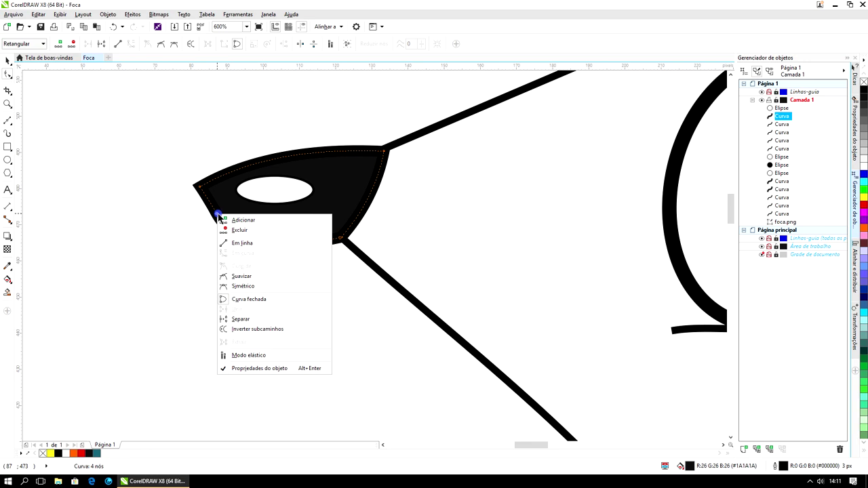
{"action": "left_click", "coordinate": [193, 219]}
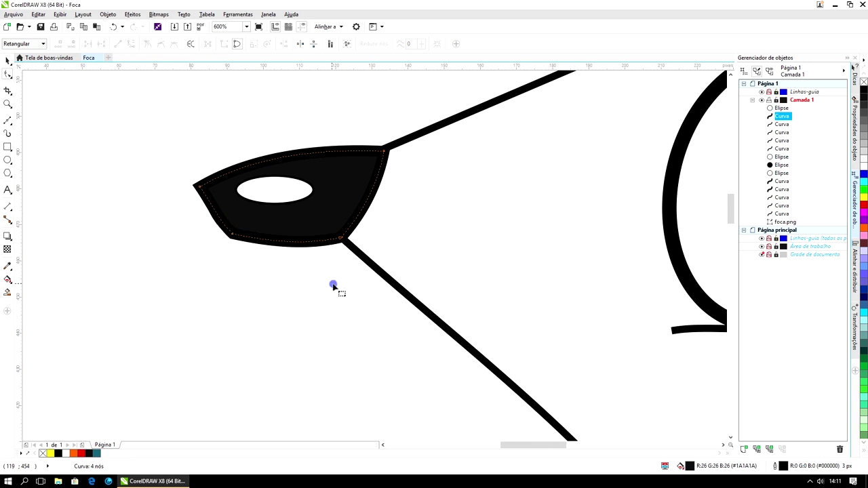
{"action": "scroll", "coordinate": [333, 285], "scroll_direction": "down", "scroll_amount": 5}
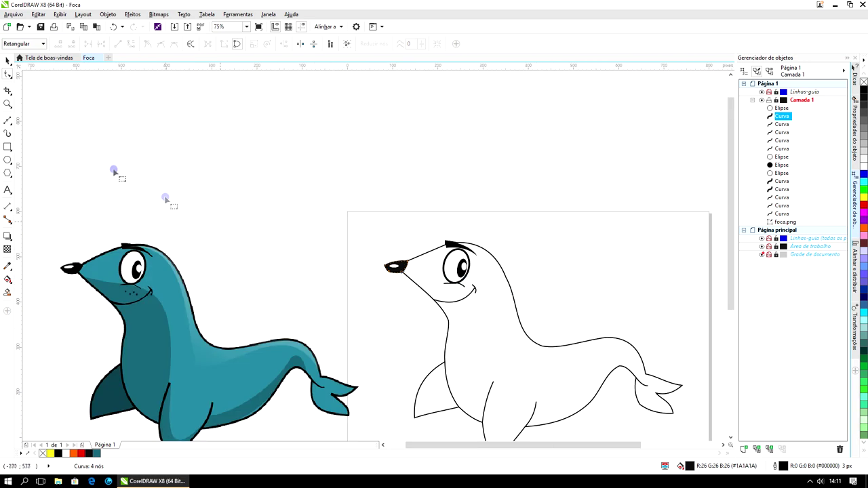
{"action": "left_click", "coordinate": [8, 61]}
{"action": "left_click", "coordinate": [61, 130]}
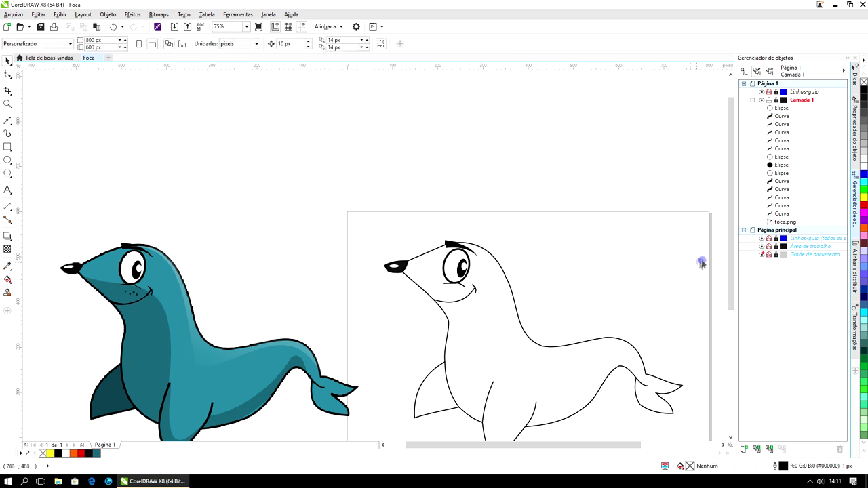
Draw an ellipse of about 5 by 5 px over the foremost whisker dot on the reference seal's muzzle
{"action": "left_click_drag", "start_coordinate": [731, 243], "coordinate": [738, 292]}
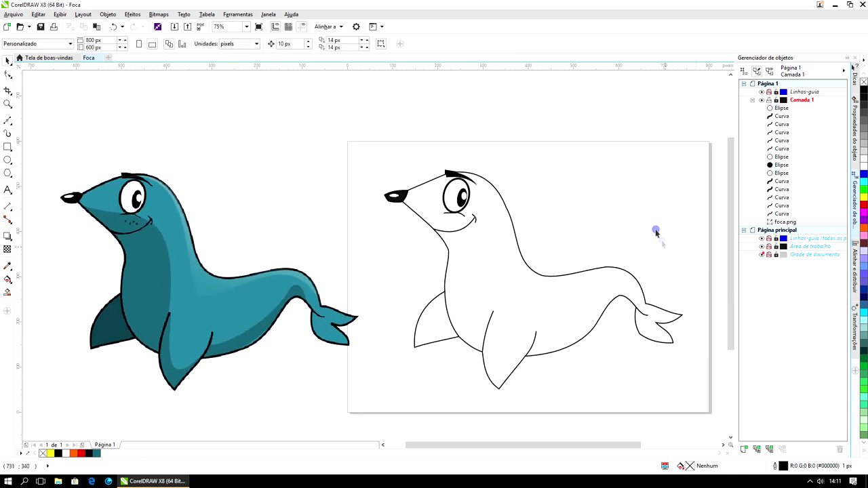
{"action": "scroll", "coordinate": [133, 241], "scroll_direction": "up", "scroll_amount": 2}
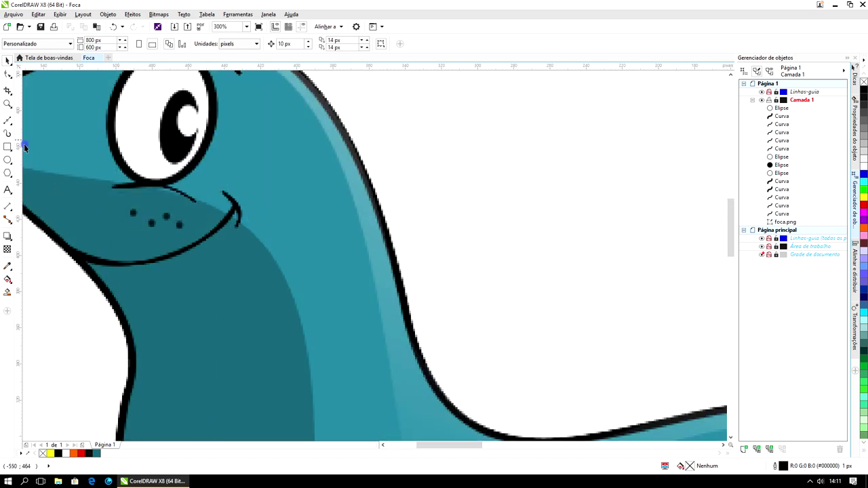
{"action": "left_click", "coordinate": [8, 160]}
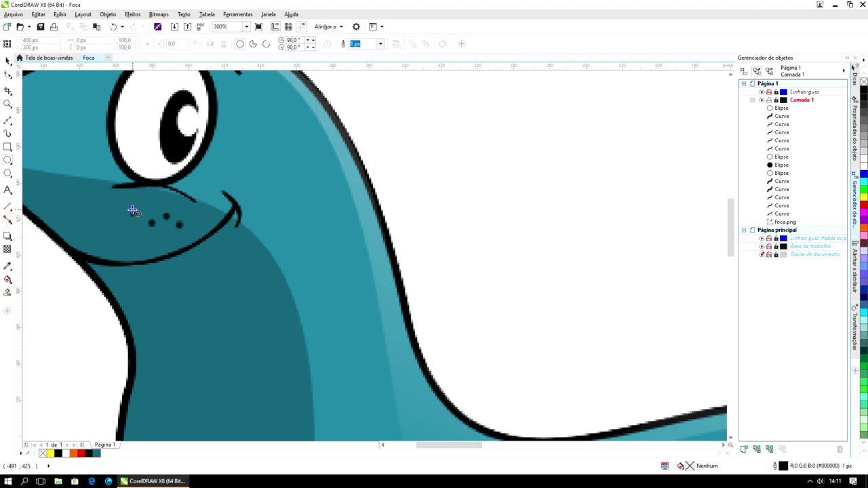
{"action": "left_click_drag", "start_coordinate": [129, 210], "coordinate": [132, 212]}
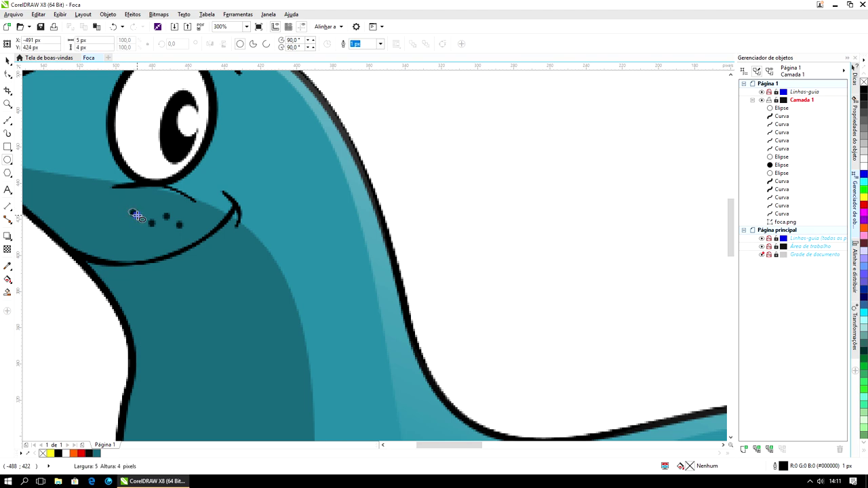
{"action": "left_click_drag", "start_coordinate": [138, 217], "coordinate": [138, 217]}
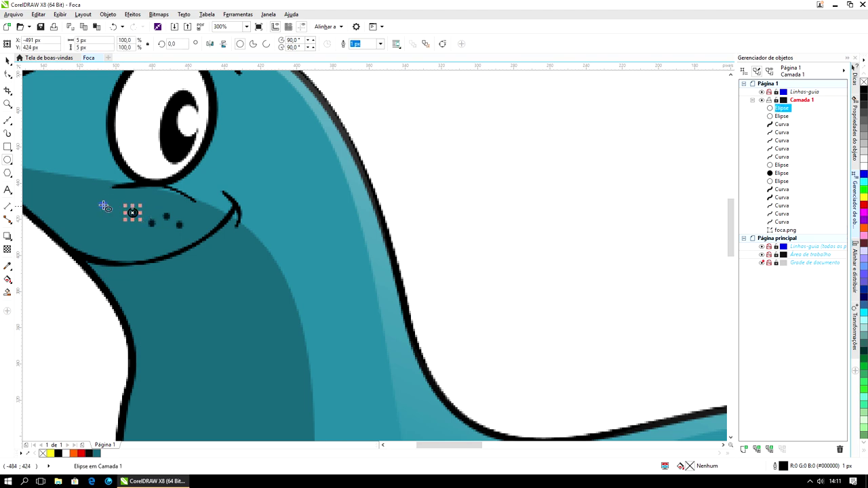
Narrow the whisker-dot ellipse to about 4 px wide and centre it over the dot in the reference image
{"action": "left_click_drag", "start_coordinate": [139, 213], "coordinate": [131, 211]}
{"action": "scroll", "coordinate": [135, 213], "scroll_direction": "up", "scroll_amount": 3}
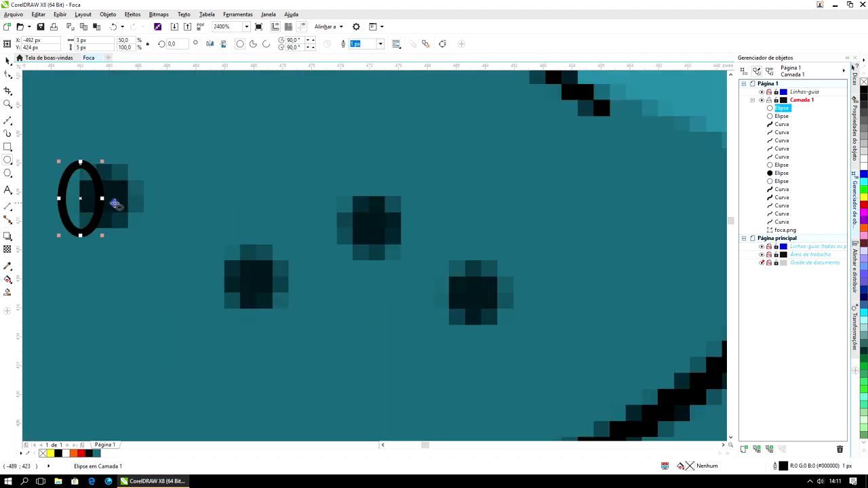
{"action": "mouse_move", "coordinate": [104, 199]}
{"action": "left_mouse_down"}
{"action": "mouse_move", "coordinate": [120, 194]}
{"action": "mouse_move", "coordinate": [113, 201]}
{"action": "left_mouse_up"}
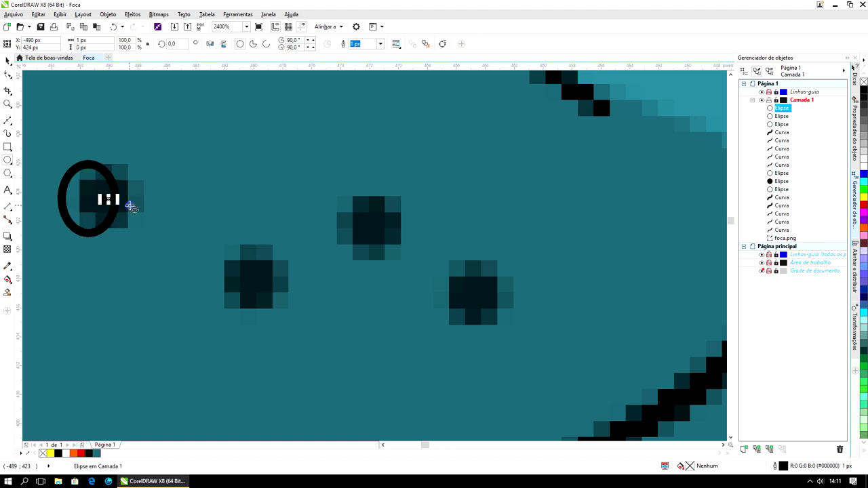
{"action": "key", "text": "ctrl+z"}
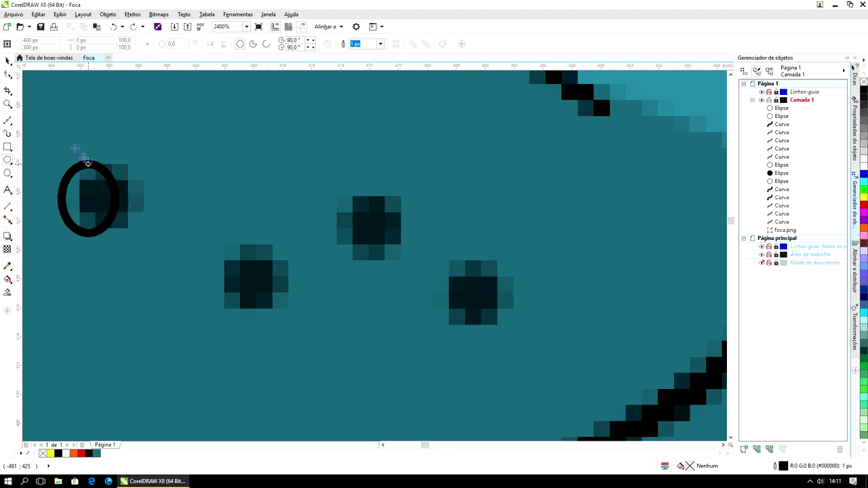
{"action": "left_click", "coordinate": [8, 60]}
{"action": "left_click_drag", "start_coordinate": [92, 198], "coordinate": [111, 196]}
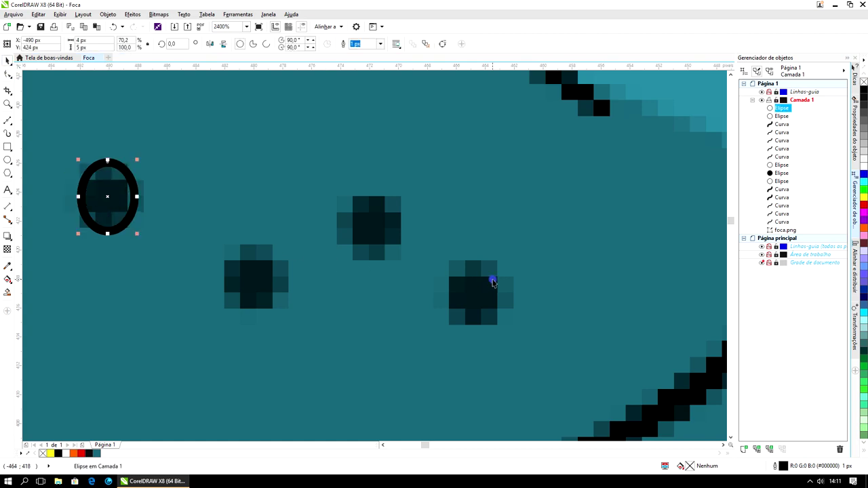
Fill the whisker-dot ellipse with black and move it onto the traced seal's muzzle, just below the eye
{"action": "scroll", "coordinate": [496, 281], "scroll_direction": "down", "scroll_amount": 4}
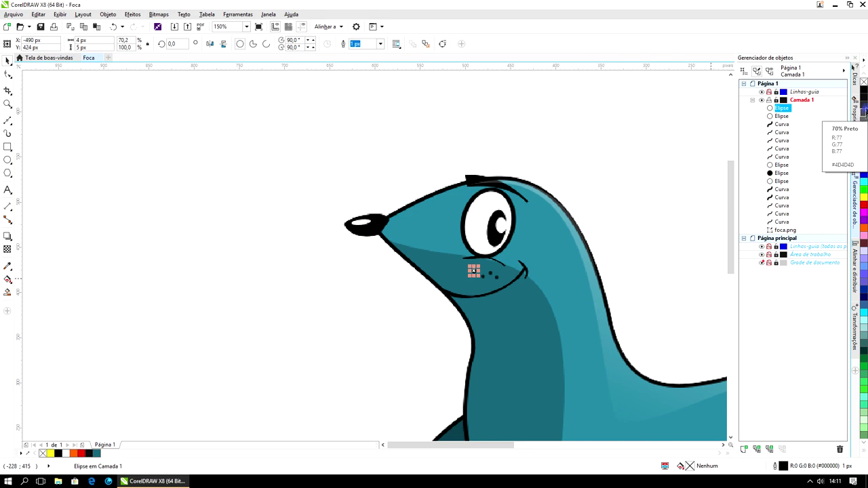
{"action": "left_click", "coordinate": [864, 90]}
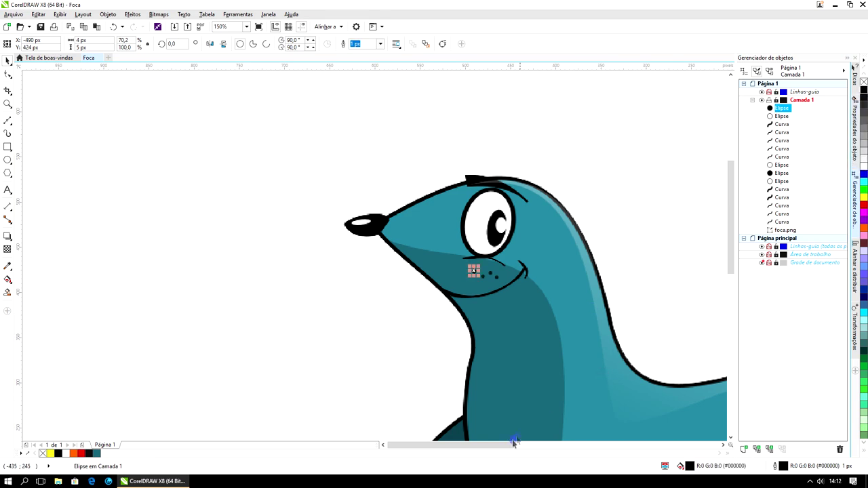
{"action": "left_click_drag", "start_coordinate": [494, 444], "coordinate": [544, 446]}
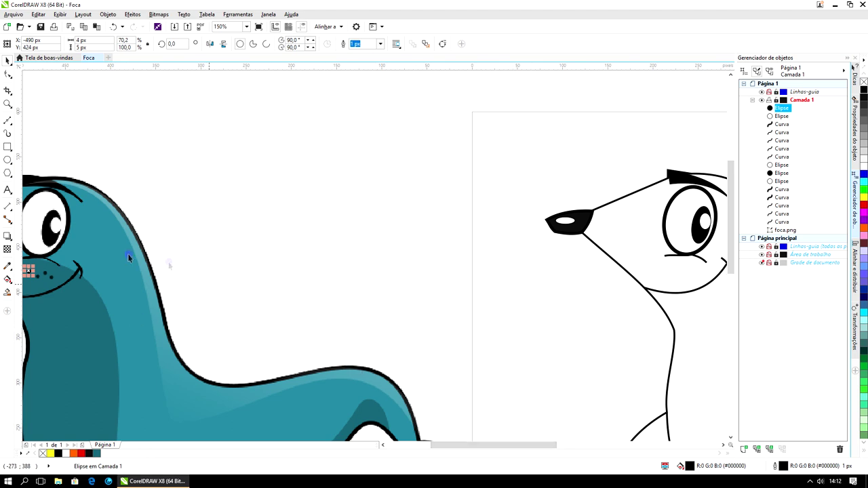
{"action": "left_click_drag", "start_coordinate": [27, 271], "coordinate": [674, 269]}
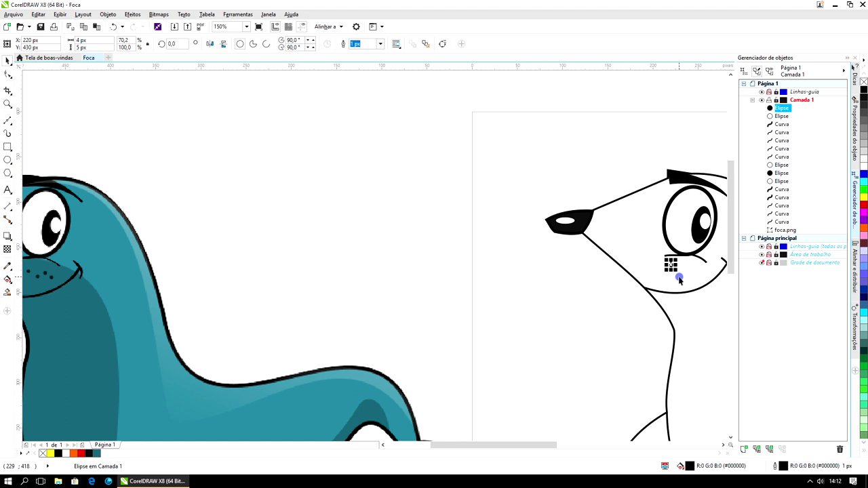
Duplicate the black dot three times and stagger the copies across the traced muzzle to match the four whisker dots in the reference
{"action": "key", "text": "KP_Add"}
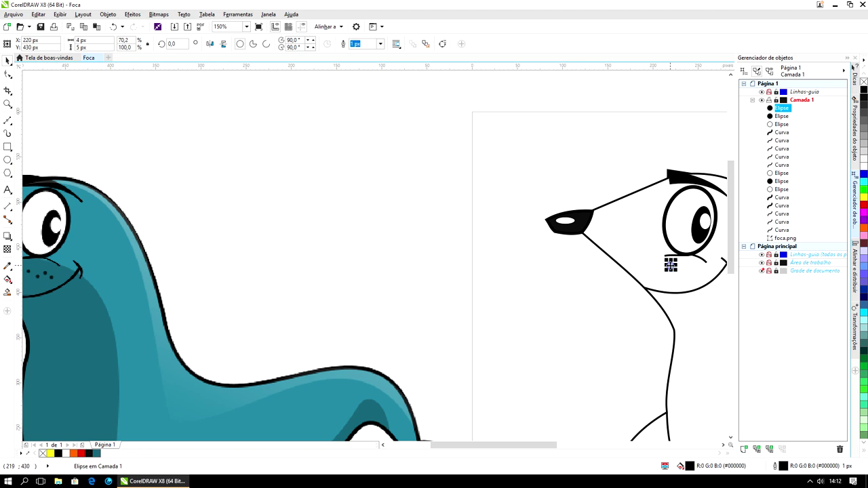
{"action": "left_click_drag", "start_coordinate": [670, 265], "coordinate": [681, 276]}
{"action": "key", "text": "KP_Add"}
{"action": "left_click_drag", "start_coordinate": [680, 271], "coordinate": [689, 270]}
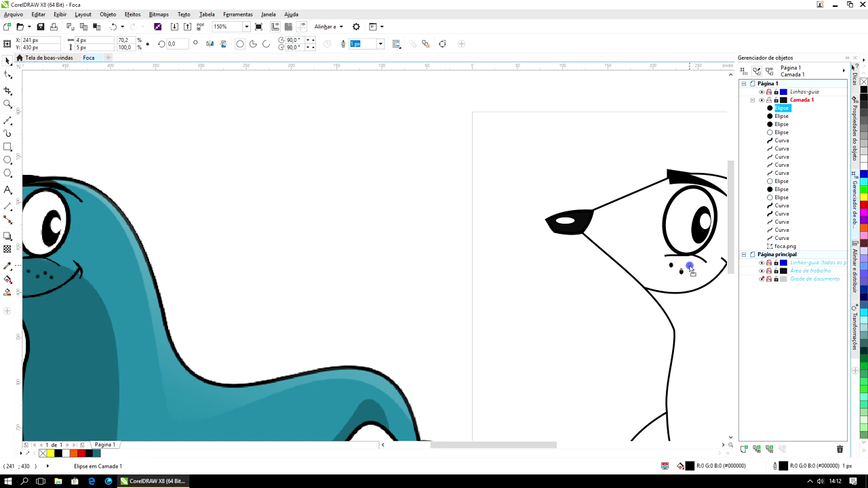
{"action": "mouse_move", "coordinate": [689, 270]}
{"action": "left_mouse_down"}
{"action": "mouse_move", "coordinate": [682, 266]}
{"action": "mouse_move", "coordinate": [696, 274]}
{"action": "left_mouse_up"}
{"action": "key", "text": "KP_Add"}
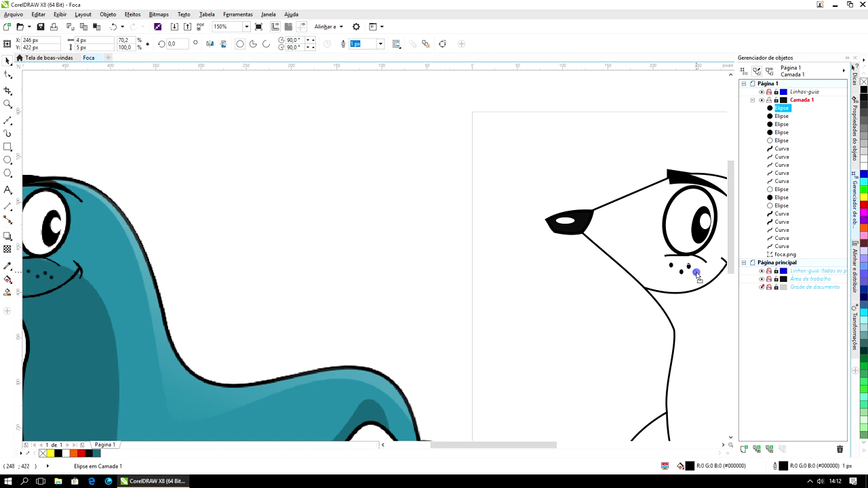
{"action": "left_click_drag", "start_coordinate": [696, 274], "coordinate": [696, 274]}
{"action": "left_click", "coordinate": [572, 314]}
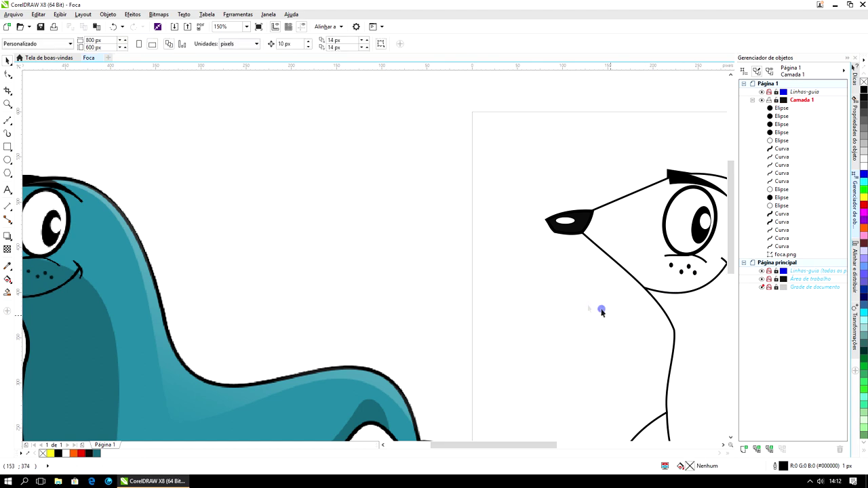
Examine the traced seal beside the reference image at several zoom levels
{"action": "scroll", "coordinate": [601, 310], "scroll_direction": "down", "scroll_amount": 3}
{"action": "scroll", "coordinate": [694, 321], "scroll_direction": "down", "scroll_amount": 3}
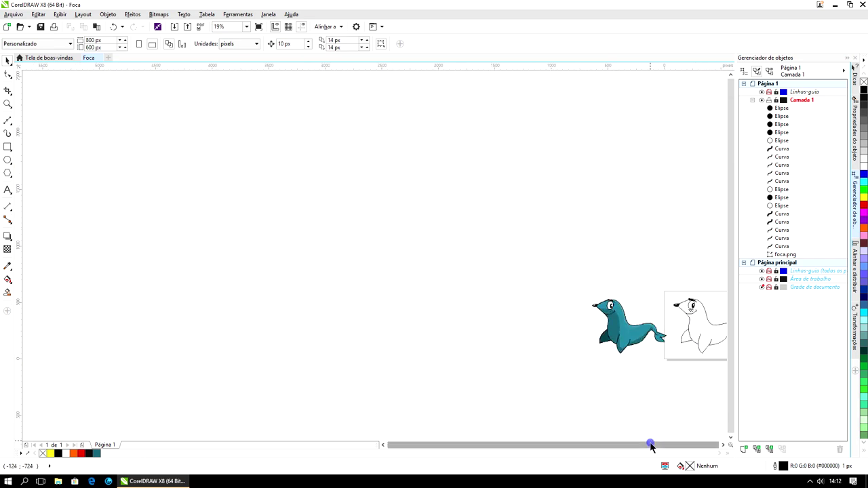
{"action": "scroll", "coordinate": [706, 351], "scroll_direction": "up", "scroll_amount": 5}
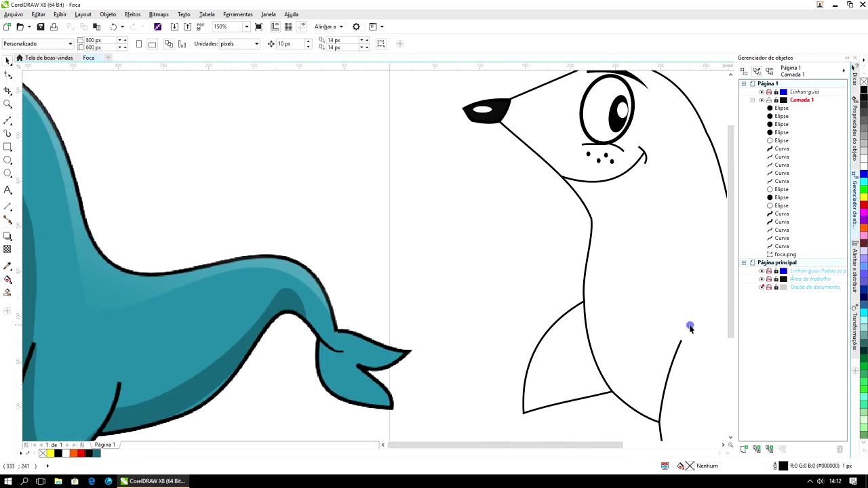
{"action": "scroll", "coordinate": [692, 326], "scroll_direction": "down", "scroll_amount": 5}
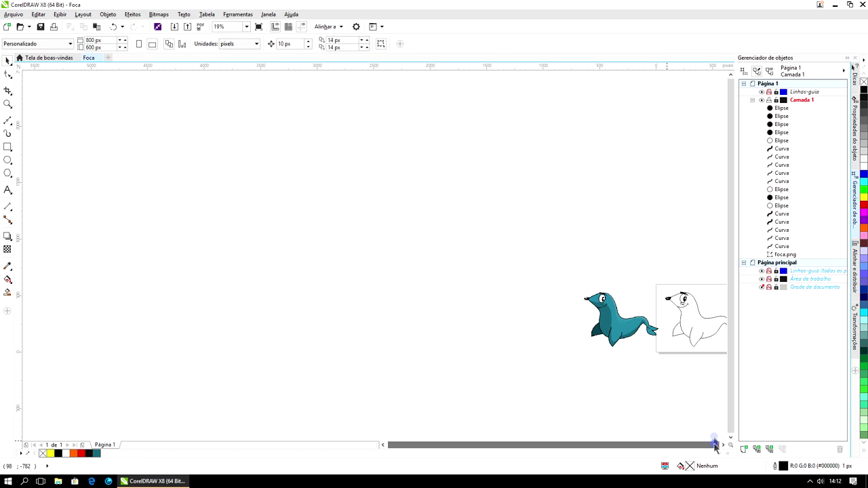
{"action": "scroll", "coordinate": [700, 322], "scroll_direction": "down", "scroll_amount": 5}
{"action": "scroll", "coordinate": [699, 323], "scroll_direction": "down", "scroll_amount": 3}
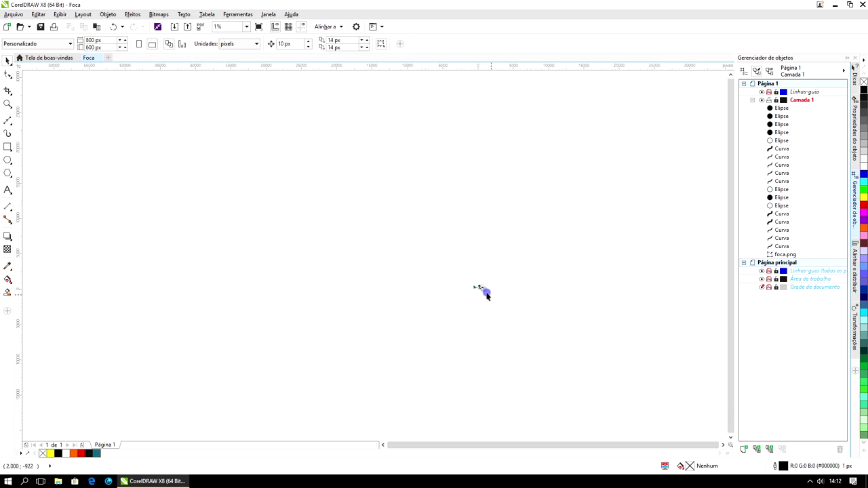
{"action": "scroll", "coordinate": [482, 292], "scroll_direction": "up", "scroll_amount": 3}
{"action": "scroll", "coordinate": [583, 279], "scroll_direction": "up", "scroll_amount": 5}
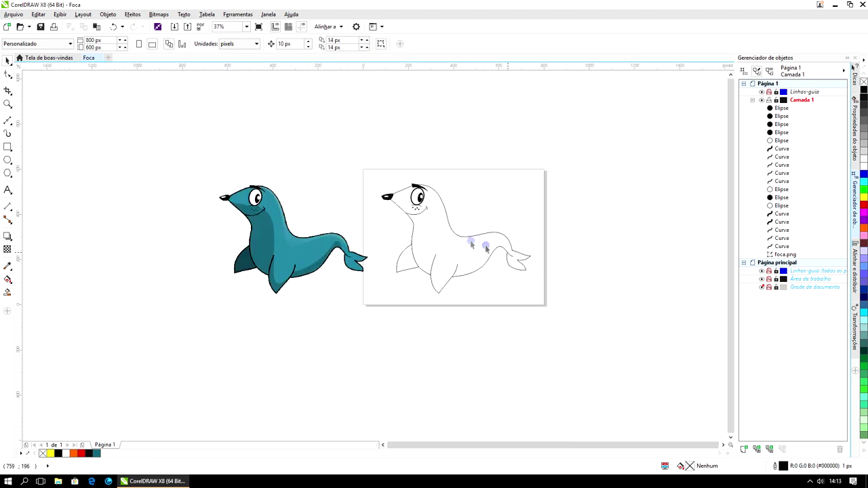
{"action": "scroll", "coordinate": [465, 239], "scroll_direction": "up", "scroll_amount": 2}
{"action": "scroll", "coordinate": [463, 238], "scroll_direction": "down", "scroll_amount": 2}
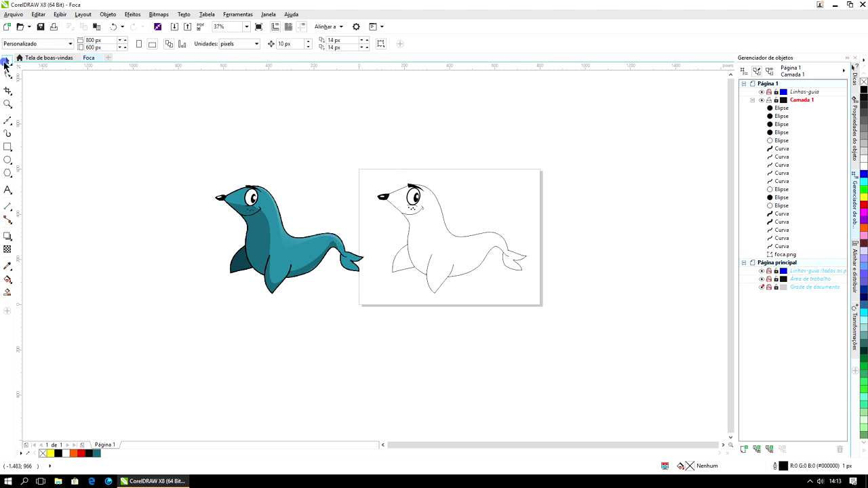
Test pink, yellow (#FFFF00), dark blue (#003399), white and light grey fills in turn on the traced seal body
{"action": "left_click", "coordinate": [426, 231]}
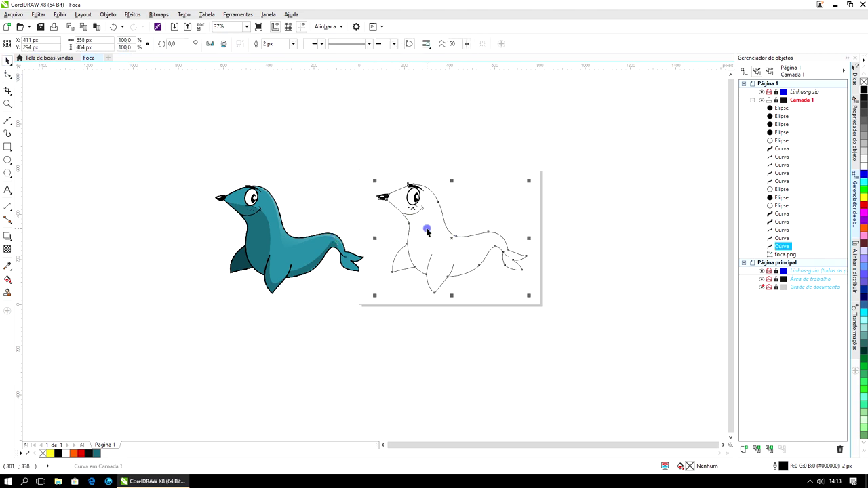
{"action": "left_click", "coordinate": [863, 237]}
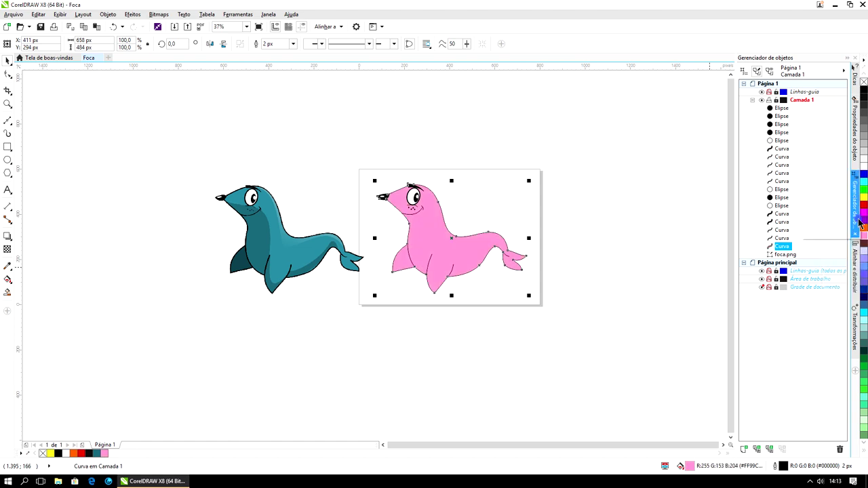
{"action": "left_click", "coordinate": [865, 201]}
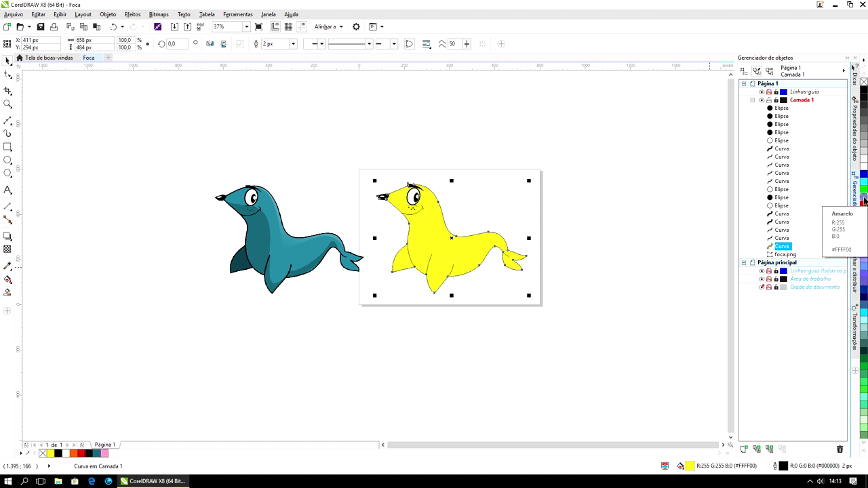
{"action": "left_click", "coordinate": [863, 291]}
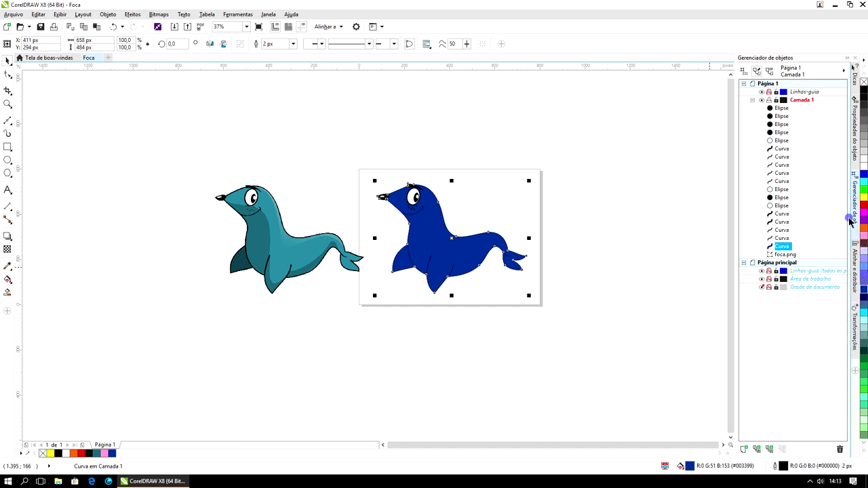
{"action": "left_click", "coordinate": [864, 173]}
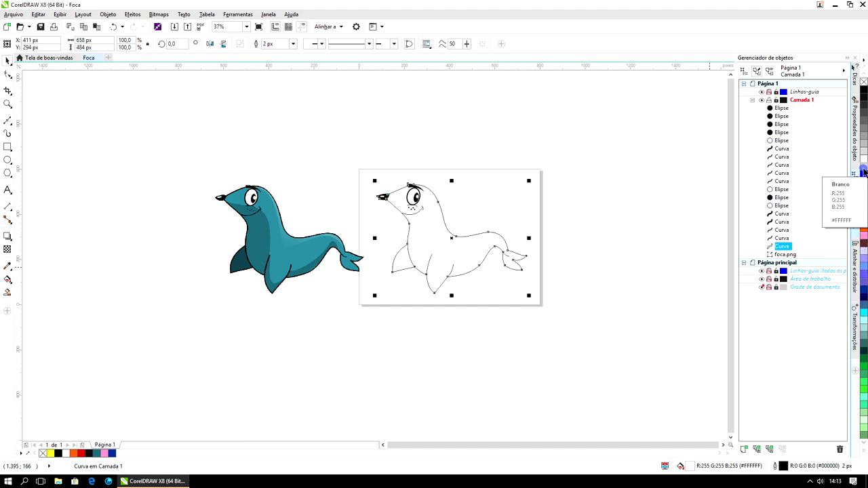
{"action": "left_click", "coordinate": [865, 145]}
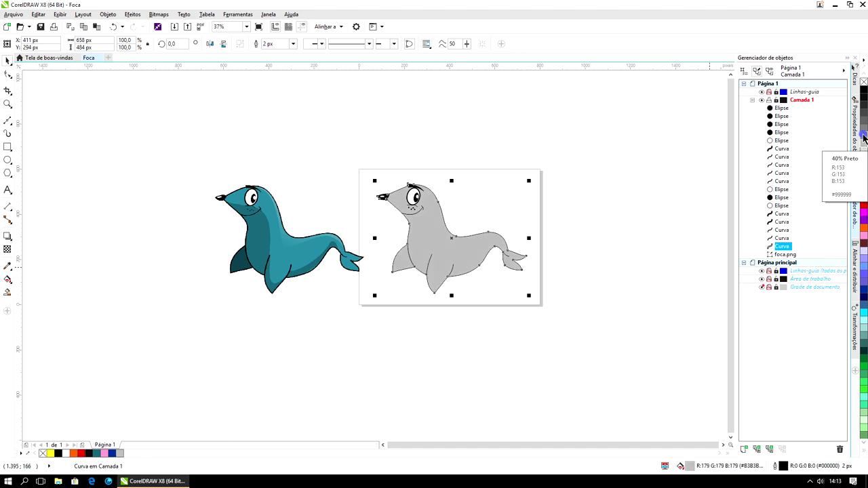
Sample the dark teal shading from the reference seal's body and fill the traced seal body with it
{"action": "left_click", "coordinate": [646, 150]}
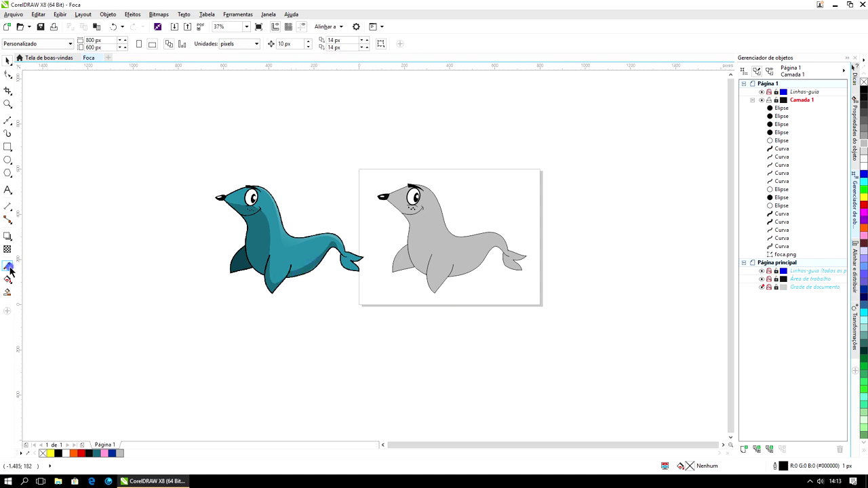
{"action": "left_click", "coordinate": [8, 268]}
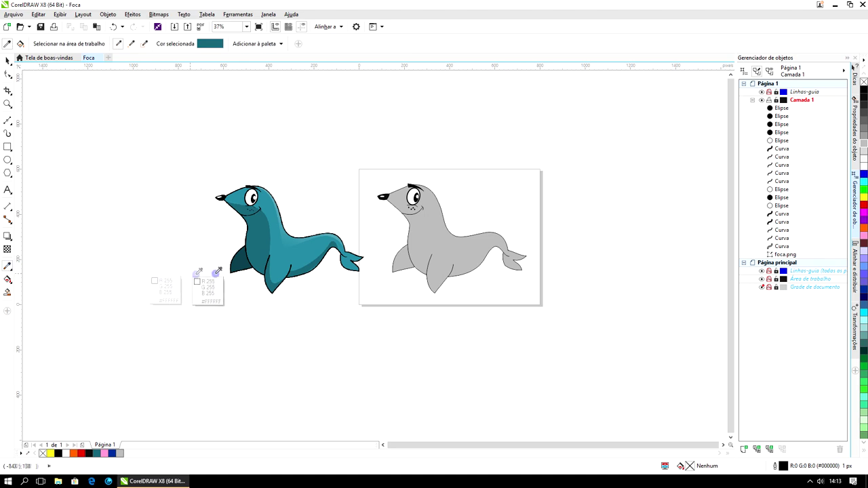
{"action": "left_click", "coordinate": [314, 264]}
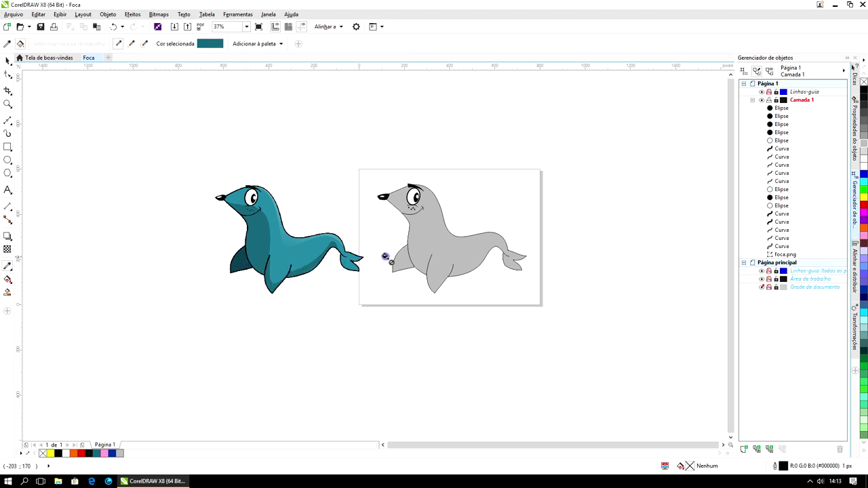
{"action": "left_click", "coordinate": [476, 258]}
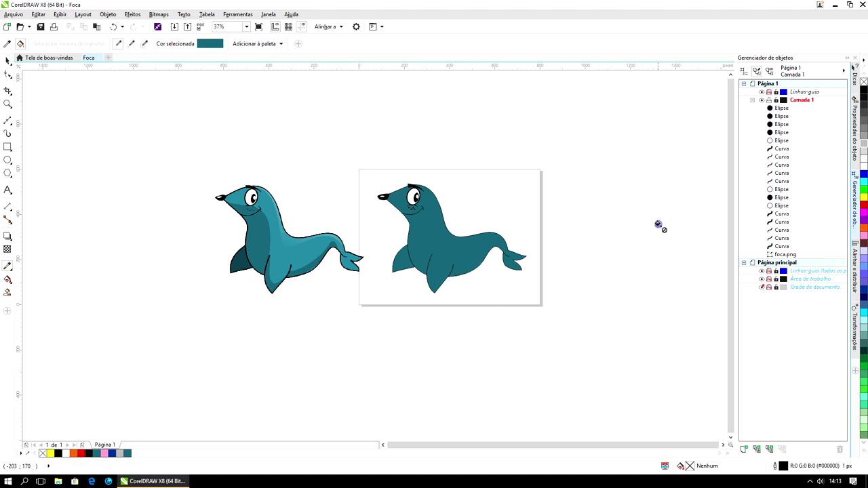
Move the reference image foca.png farther away from the page, to about X -484 px, Y 295 px
{"action": "left_click", "coordinate": [8, 61]}
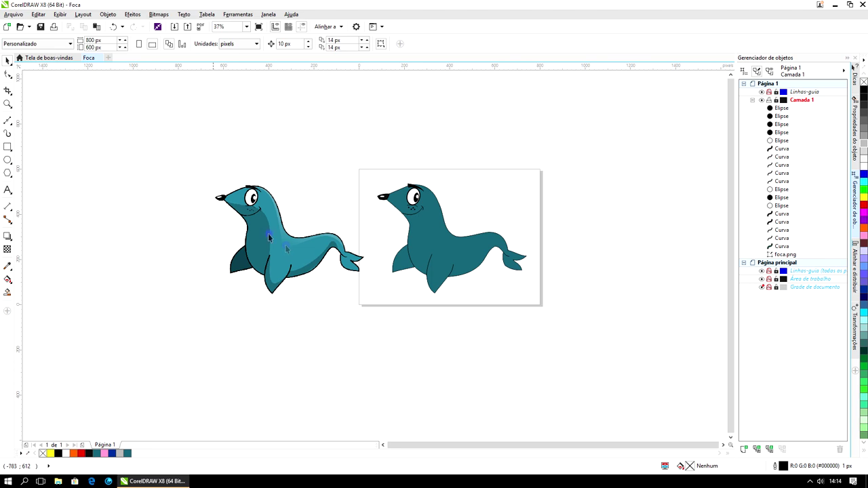
{"action": "left_click_drag", "start_coordinate": [281, 249], "coordinate": [262, 251]}
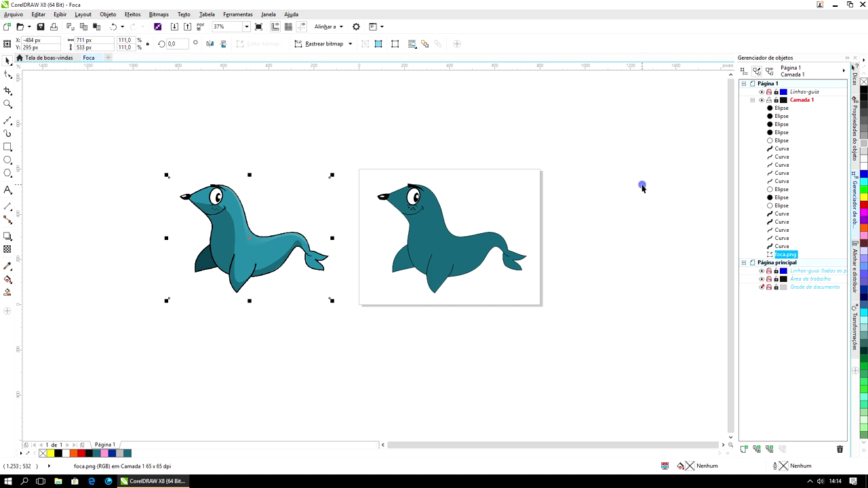